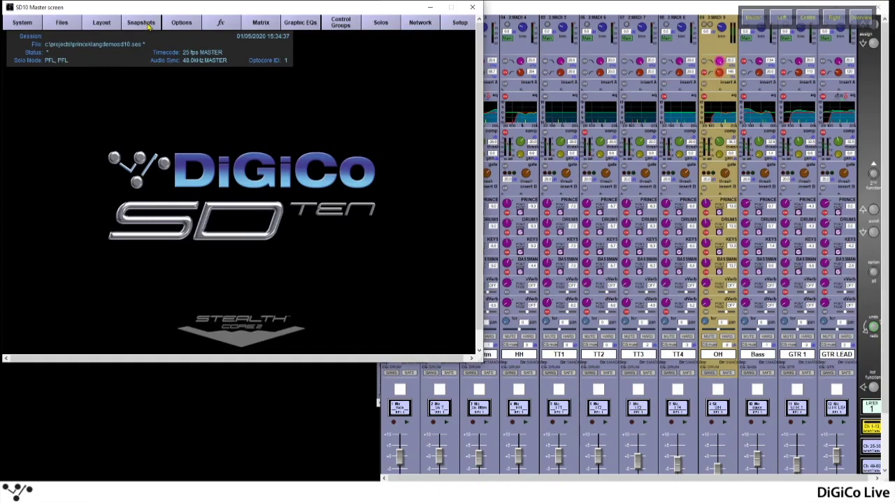
Insert a new snapshot named "Snap 1" in the snapshot list
click(144, 23)
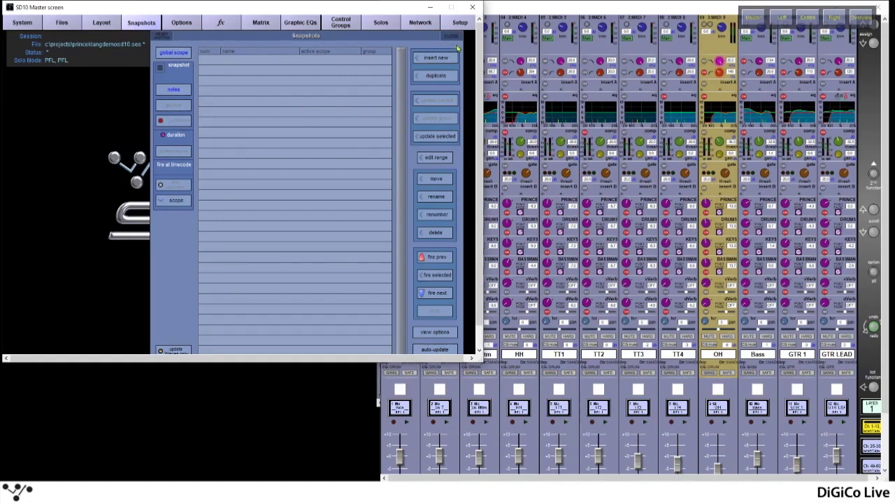
click(434, 61)
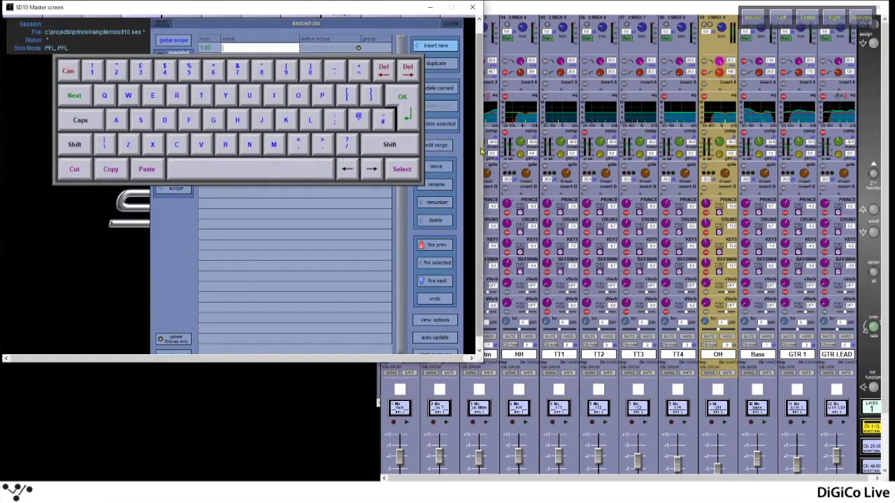
scroll(482, 131, up, 1)
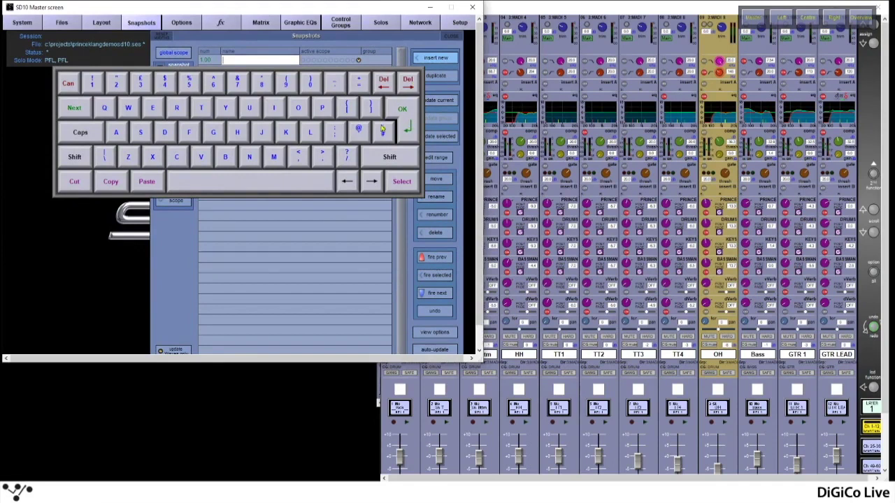
text(Snap 1)
key(Return)
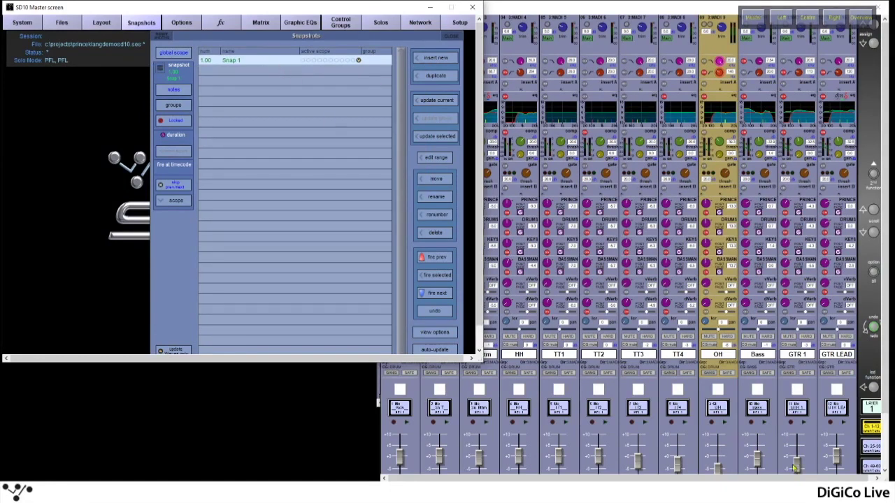
Raise the faders of the OH, Bass and GTR 1 channels
click(720, 467)
drag(758, 460, 799, 455)
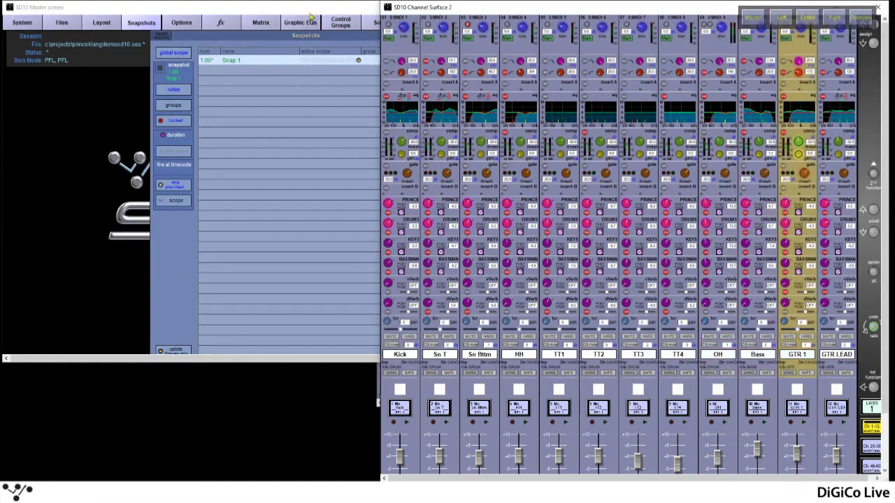
click(286, 11)
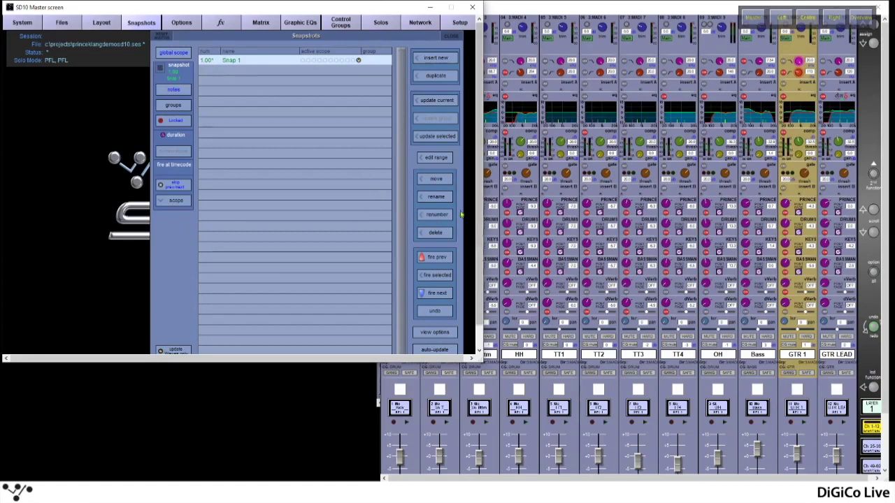
Store the current mix as a new snapshot named "Snap 2" and compare it by firing Snap 1 and Snap 2
click(429, 61)
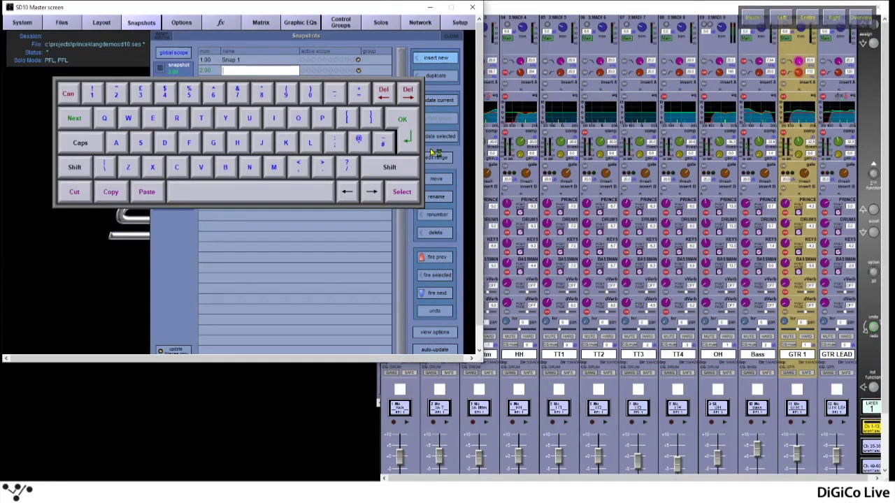
text(Snap 2)
key(Return)
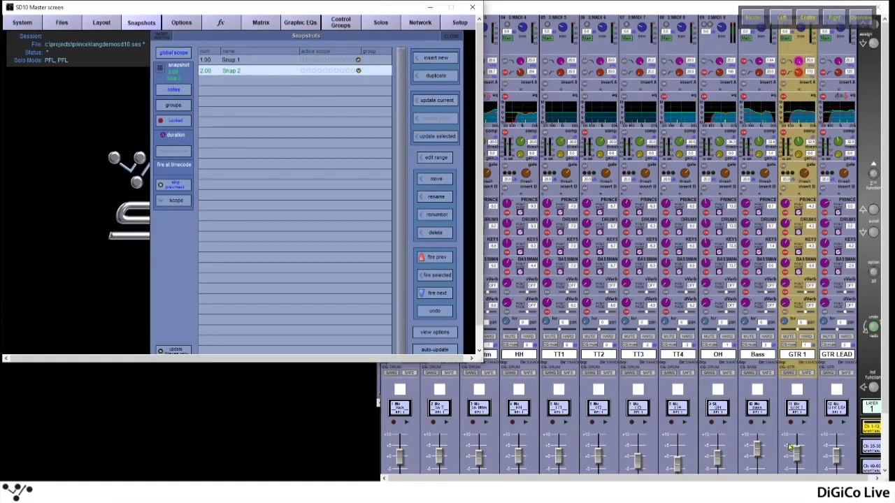
click(431, 258)
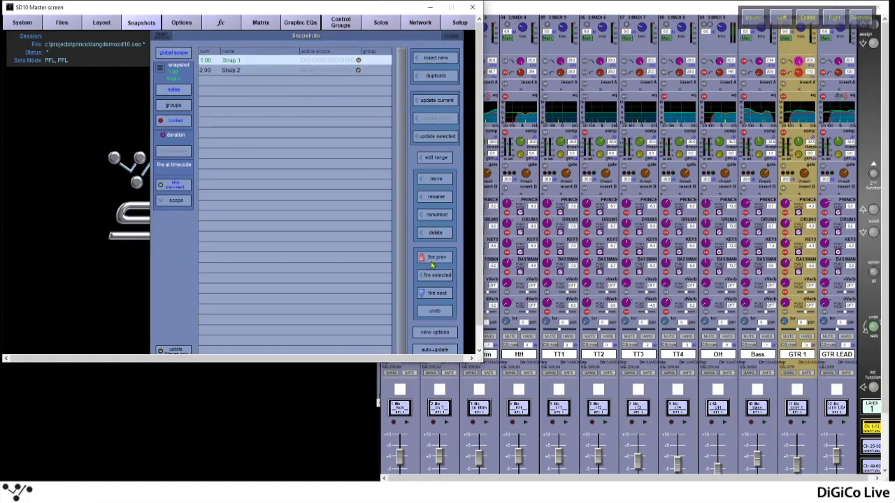
click(441, 295)
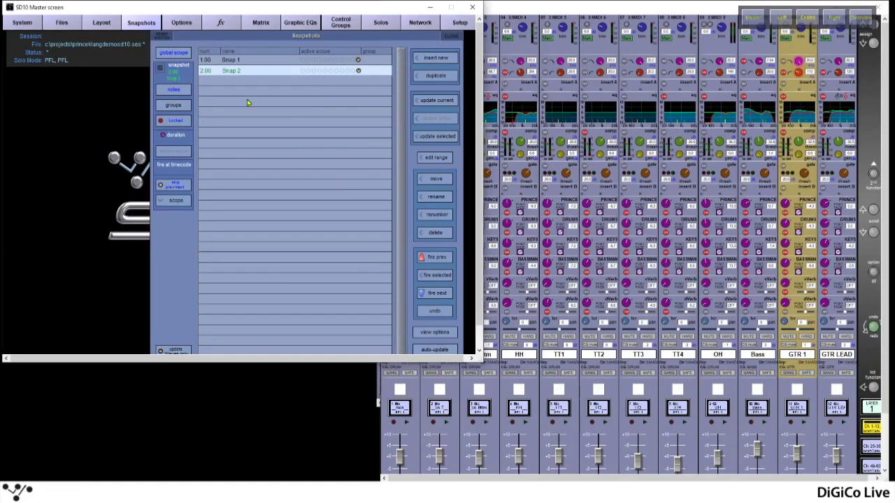
Switch the EQ on for channels TT3 and TT1 and update the current snapshot with the change
click(624, 97)
click(543, 98)
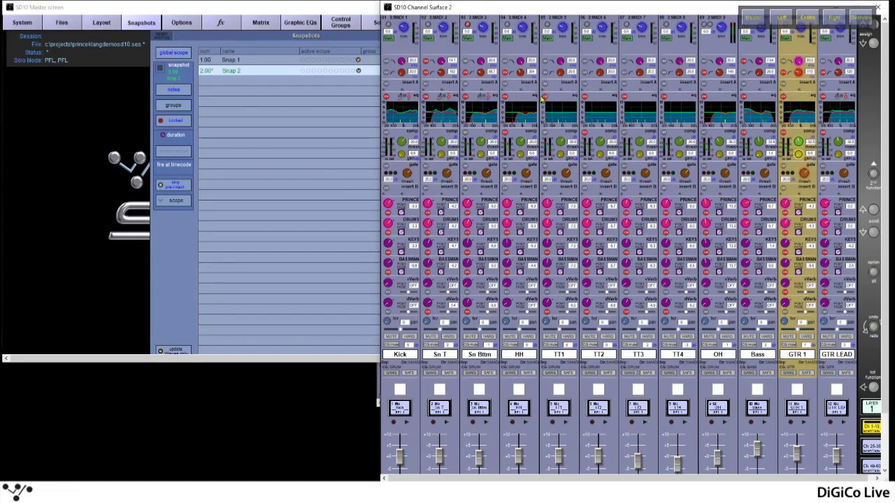
click(295, 16)
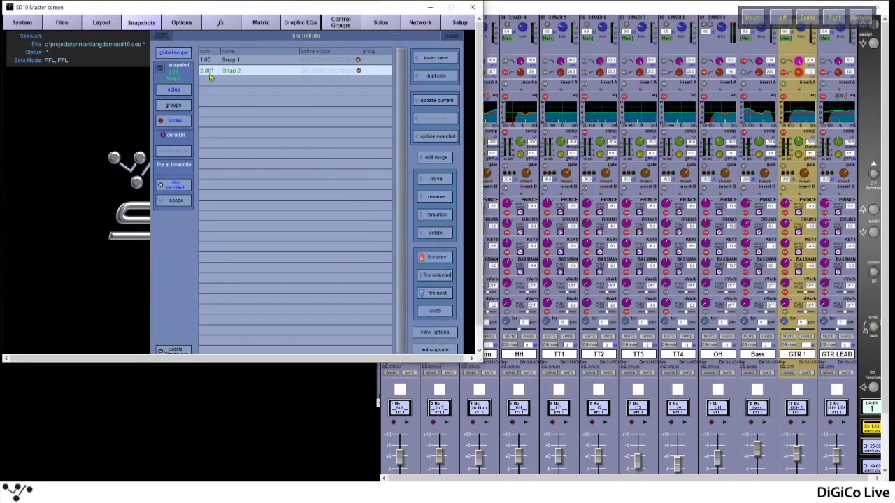
click(441, 102)
Adjust the PRINCE send on channel TT2 and mute channels TT3, TT4 and OH
click(595, 210)
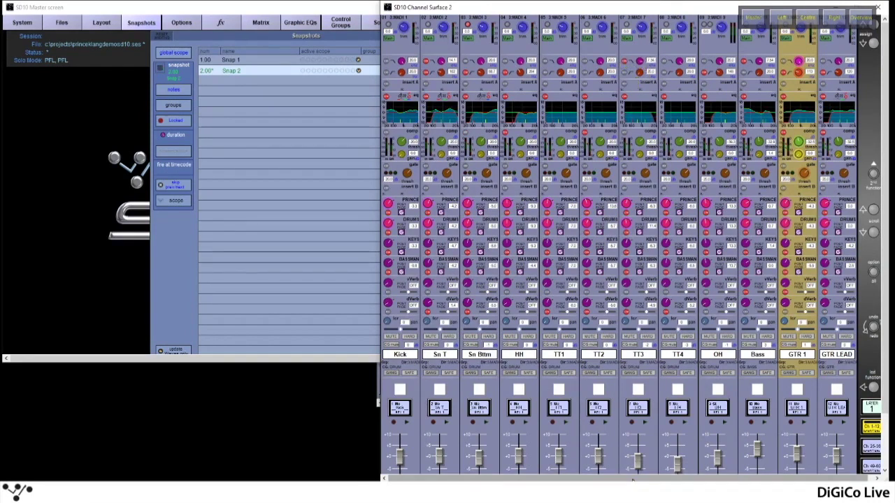
click(638, 390)
click(678, 390)
click(716, 391)
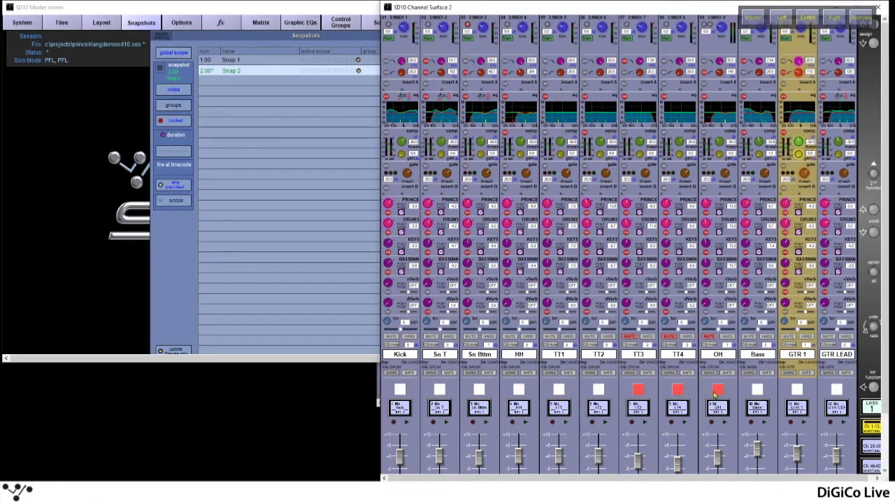
Insert a new snapshot named "Snap 3" that stores the muted channels
click(264, 11)
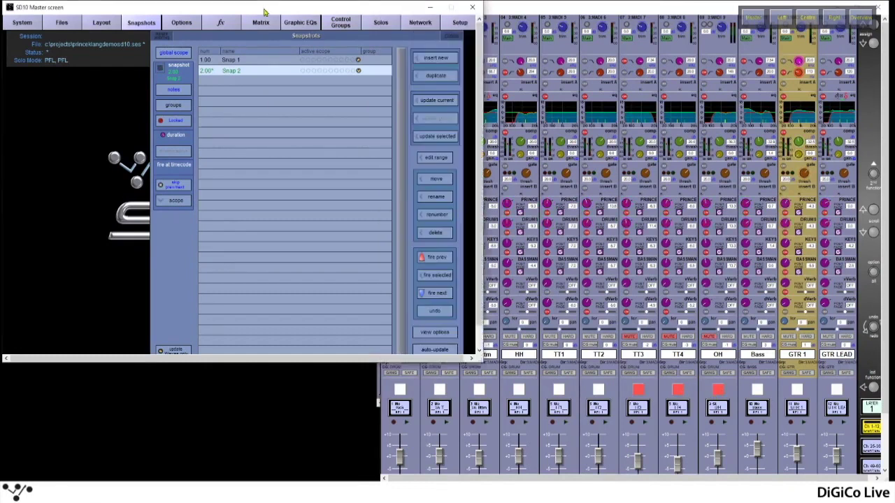
click(436, 59)
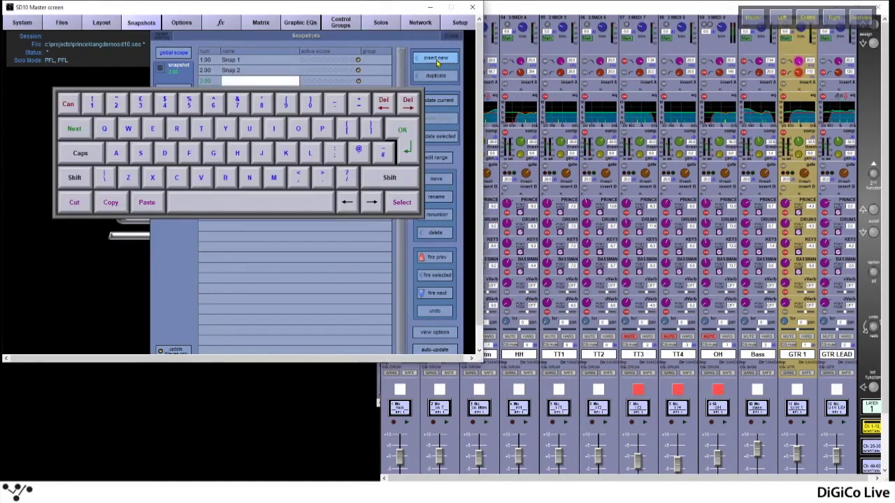
text(Snap 3)
key(Return)
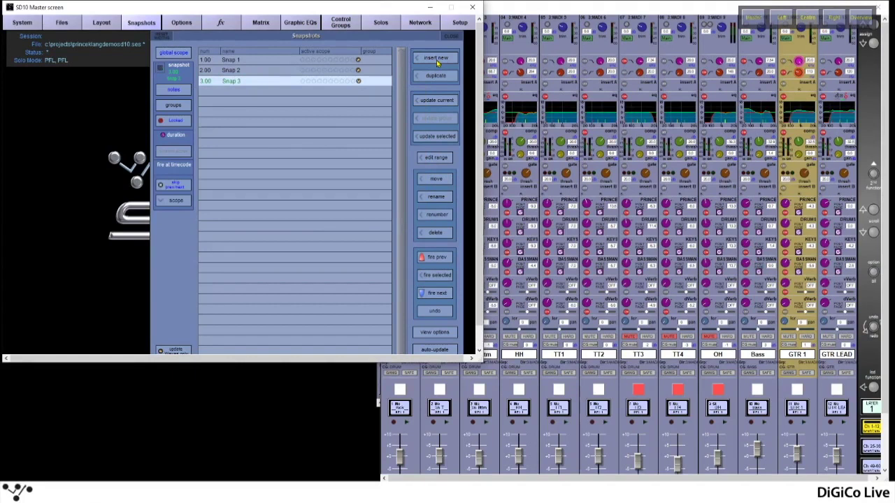
Fire the snapshots back to Snap 1 and forward to Snap 3 to compare the stored mixes
click(437, 258)
click(439, 258)
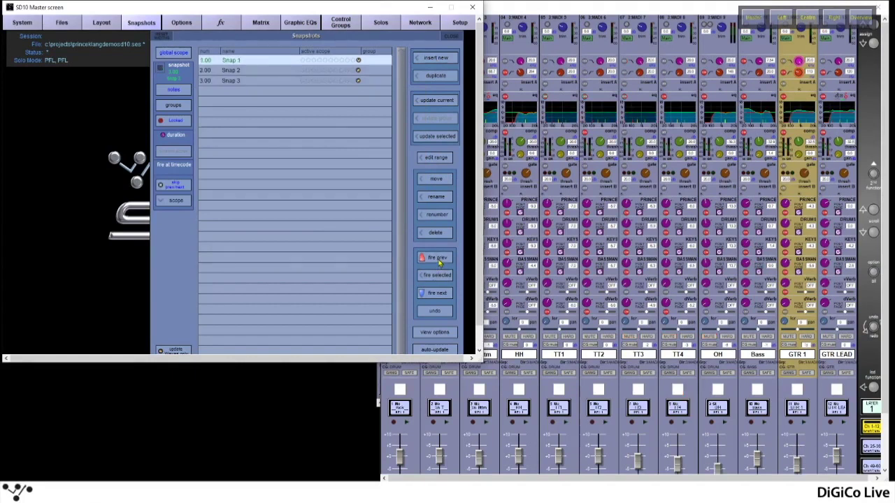
click(442, 294)
click(442, 294)
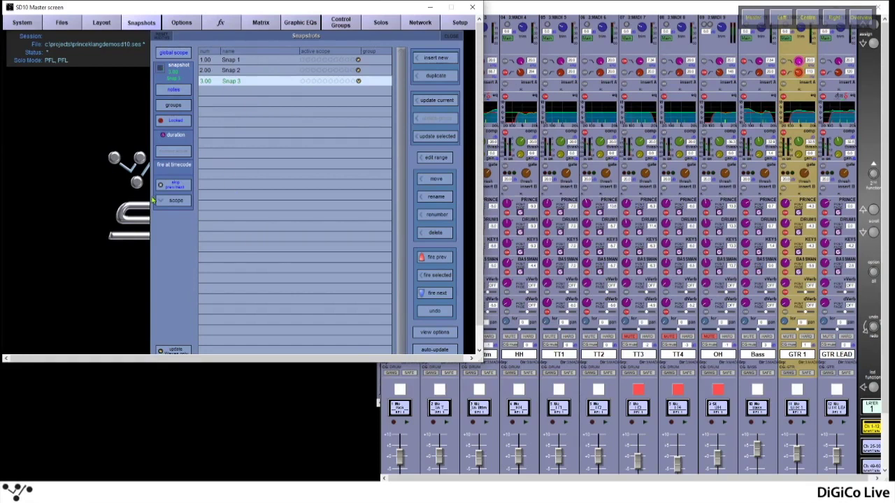
Exclude mute recall for Input Channels in the global snapshot scope
scroll(152, 201, down, 1)
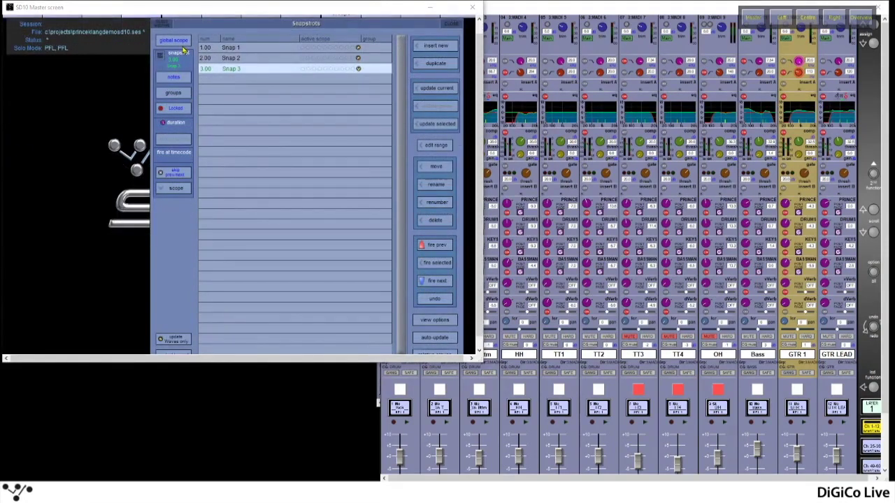
click(180, 42)
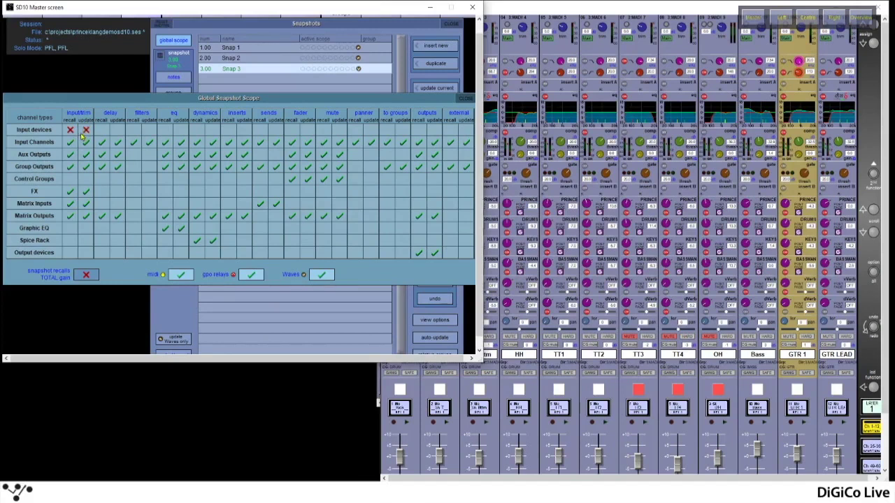
click(324, 143)
click(464, 98)
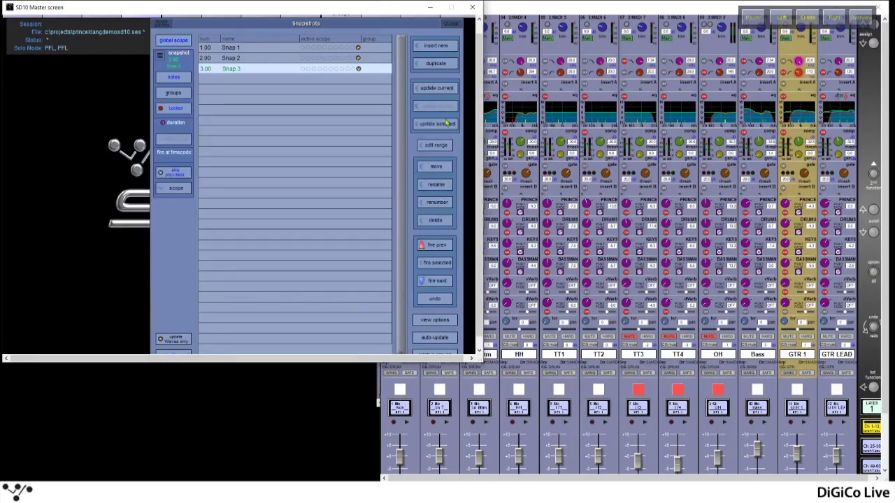
Check how the channel mutes respond when firing back to Snap 1 and forward to Snap 3
click(438, 246)
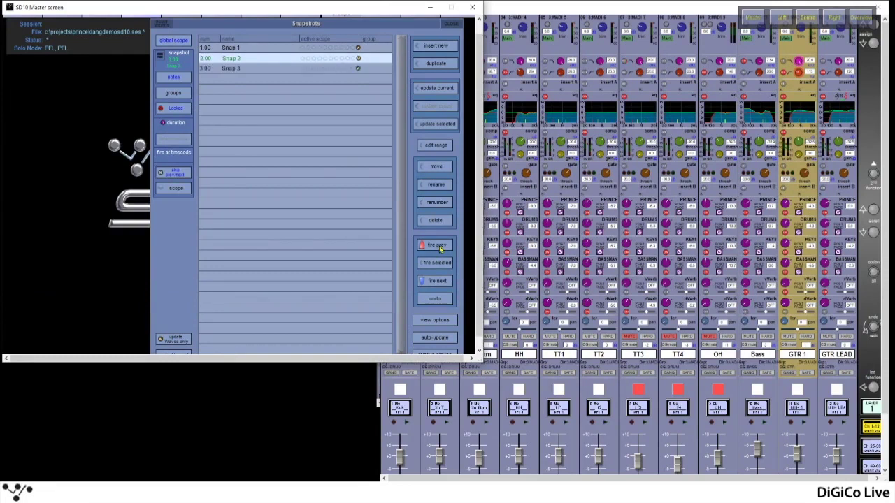
click(438, 246)
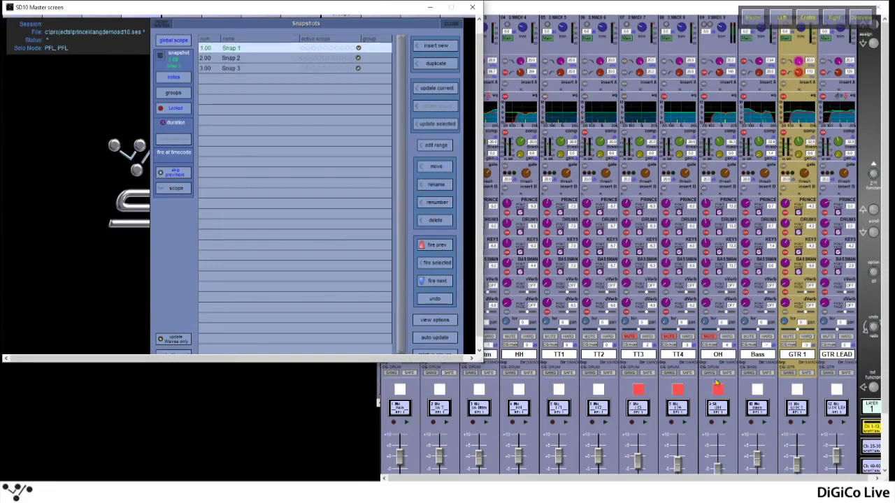
click(440, 282)
click(438, 283)
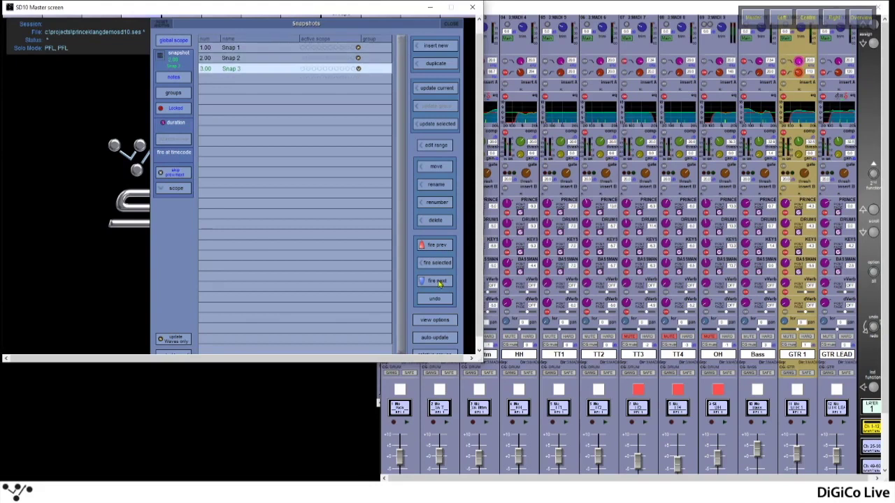
Include Input Channels mute recall in the global scope again and test it by firing through Snap 1, Snap 2 and Snap 3
click(181, 43)
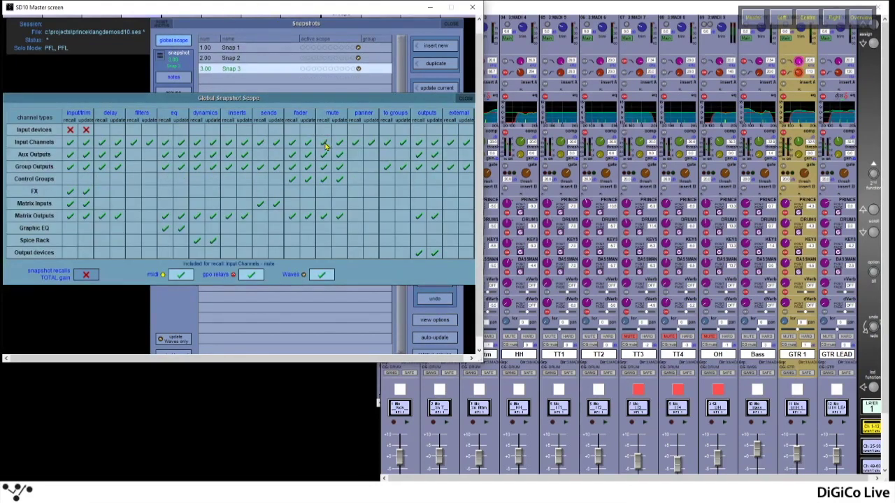
click(464, 99)
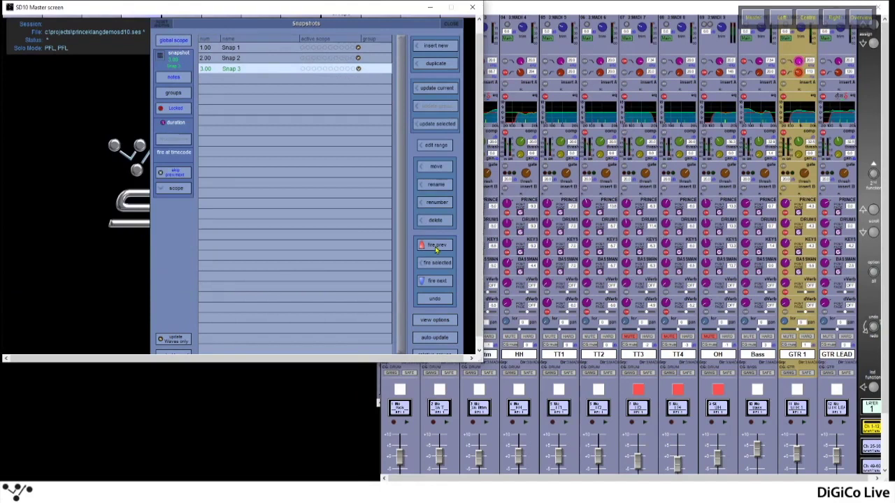
click(436, 248)
click(435, 248)
click(438, 281)
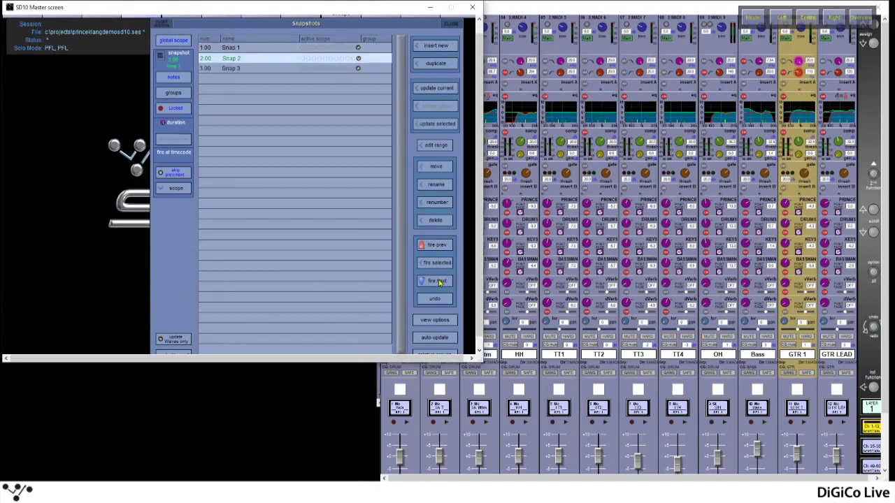
click(440, 283)
Toggle Input Channels mute recall off and back on in the global snapshot scope
click(173, 43)
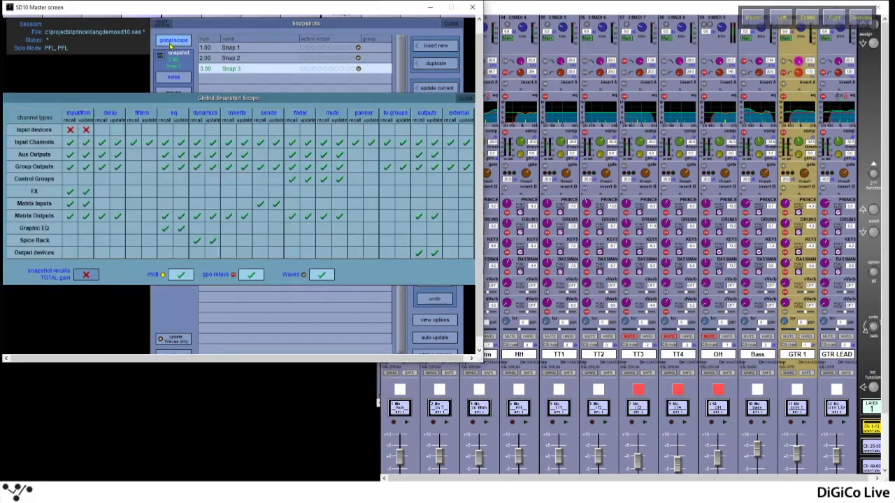
click(322, 142)
click(324, 142)
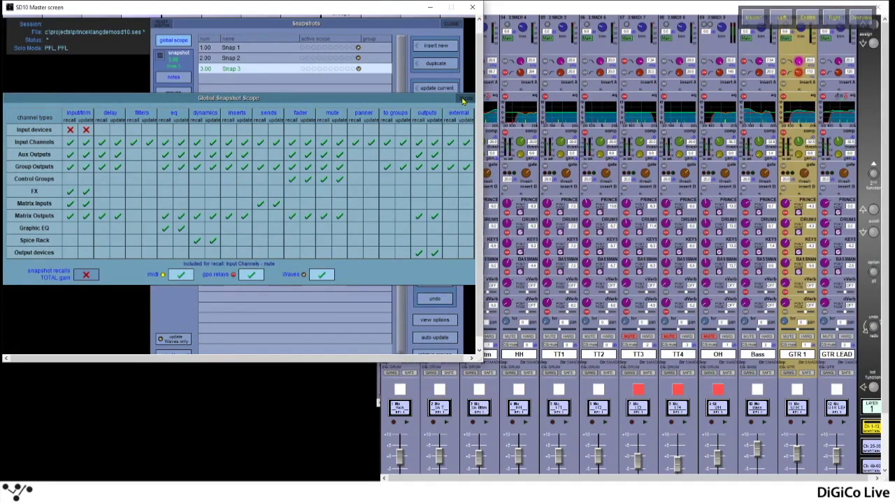
click(462, 100)
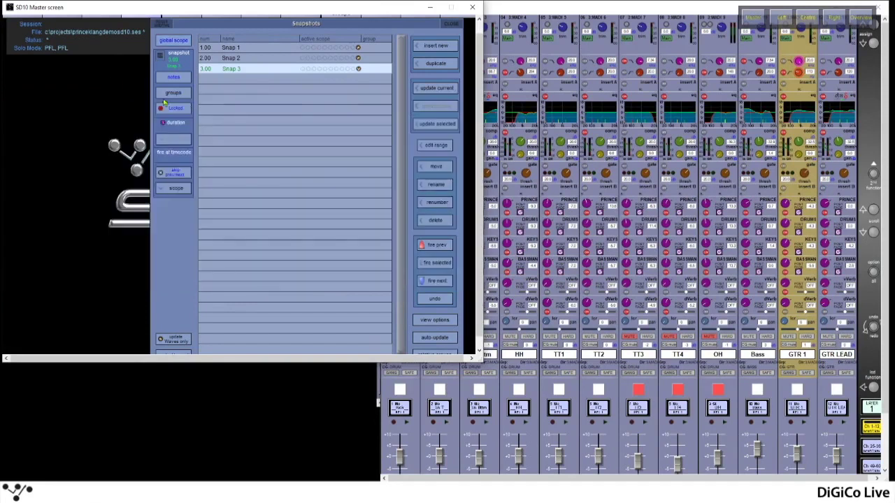
Add the note "Show Begin" to Snap 1 in the snapshot notes and fire Snap 2
click(173, 79)
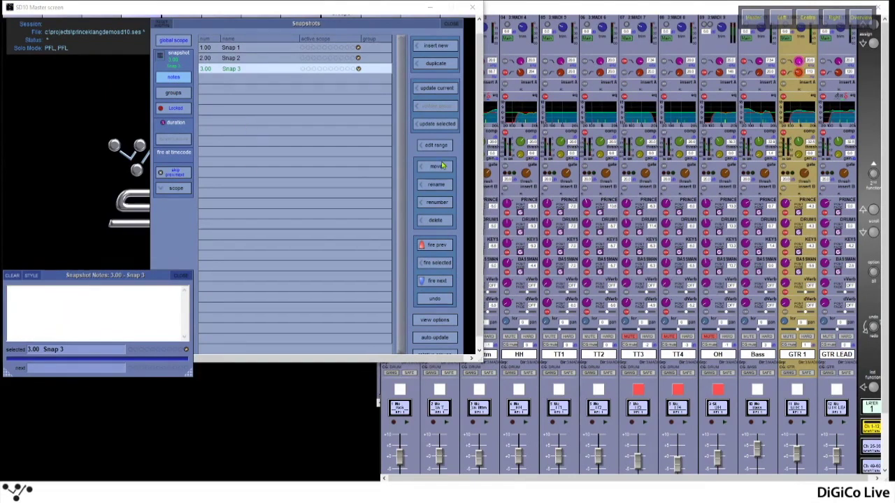
click(436, 250)
click(436, 251)
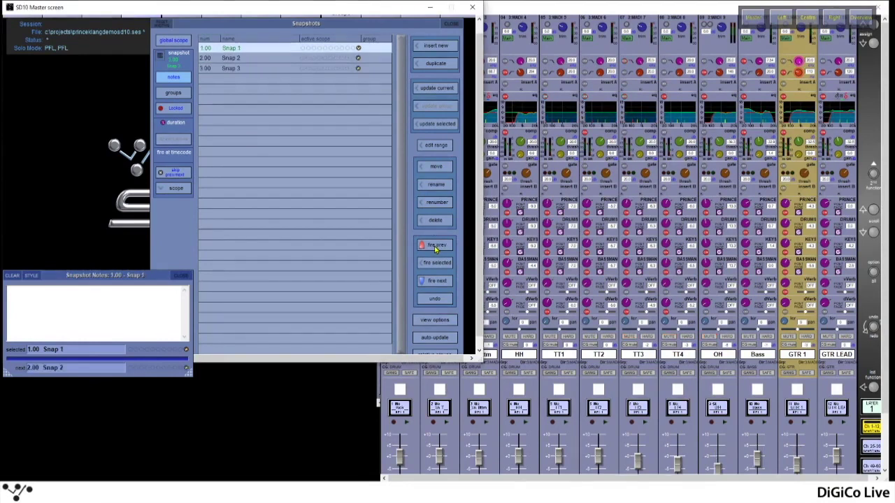
click(87, 303)
text(Show Begin)
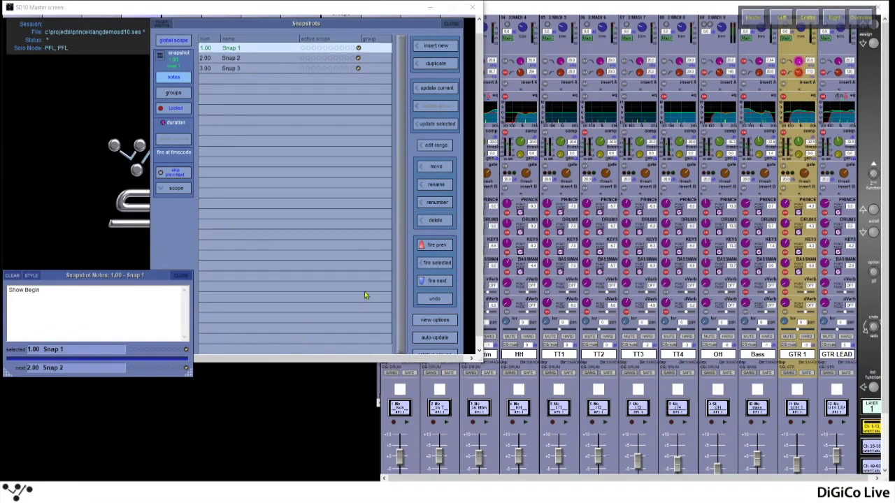
click(435, 282)
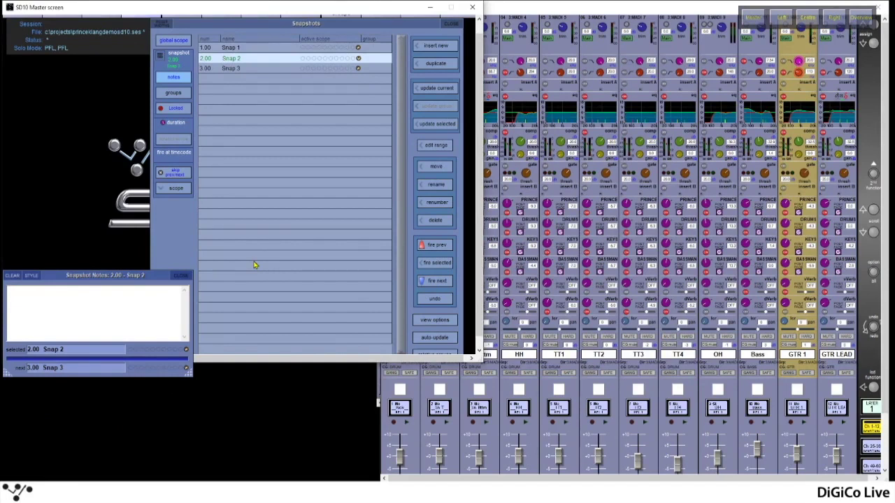
Add the note "Watch for actor stage left" to Snap 2 in the snapshot notes
click(84, 305)
text(Watch th)
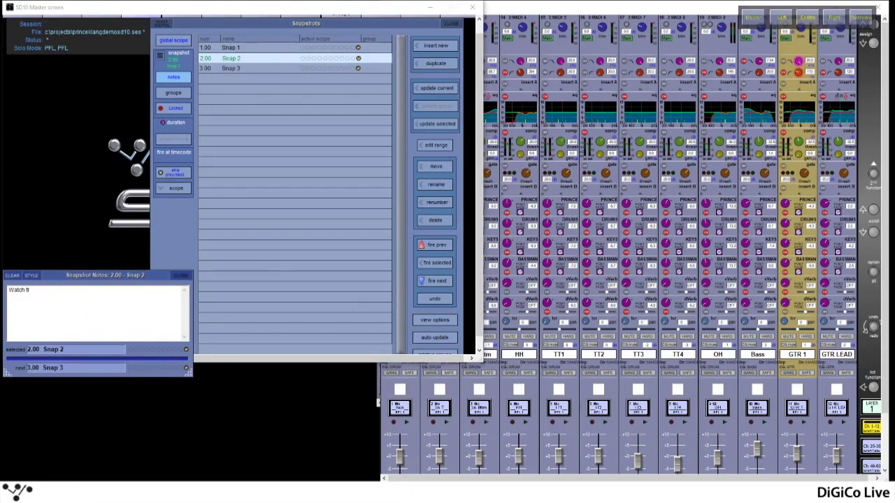
text(r actor stage left)
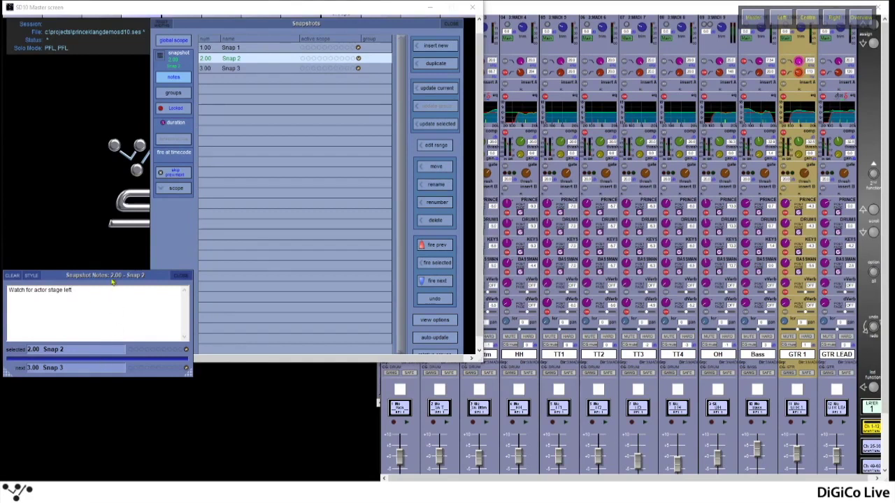
Store white as a custom colour in the notes style and set the Snap 2 note's background to green
drag(111, 280, 143, 267)
click(61, 261)
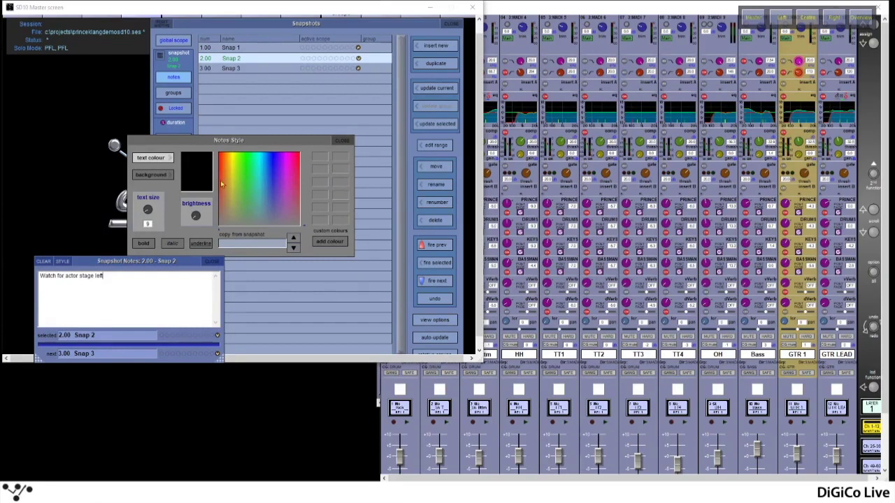
click(160, 179)
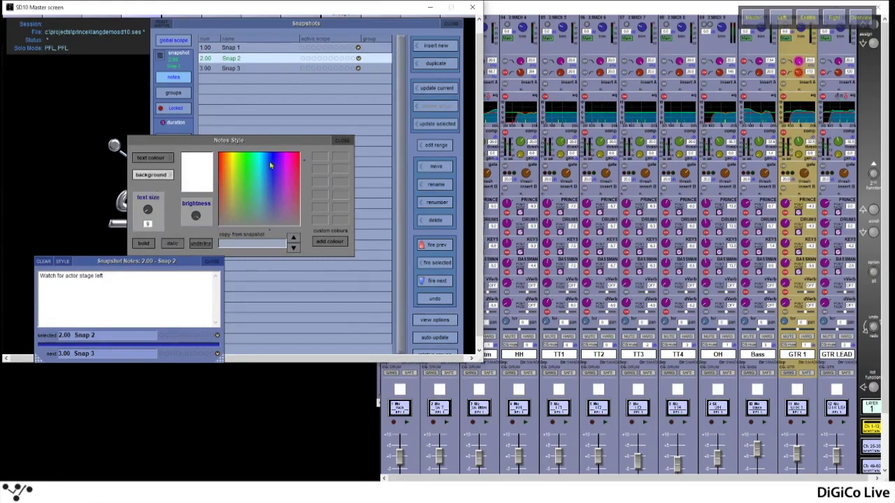
click(341, 242)
click(249, 175)
click(195, 215)
mouse_move(248, 195)
mouse_down()
mouse_move(243, 184)
mouse_move(254, 215)
mouse_move(262, 200)
mouse_move(242, 195)
mouse_up()
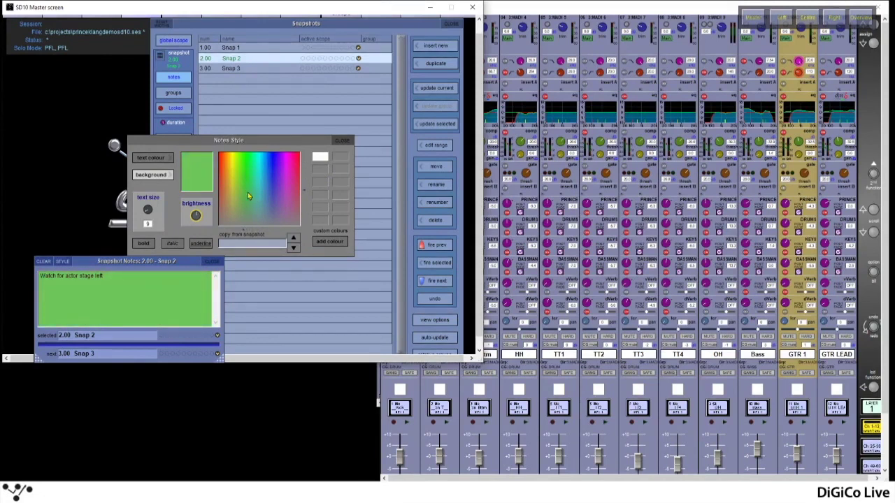
Compare the note backgrounds by firing back to Snap 1 and forward to Snap 2, and close the style and notes windows
click(439, 243)
click(430, 282)
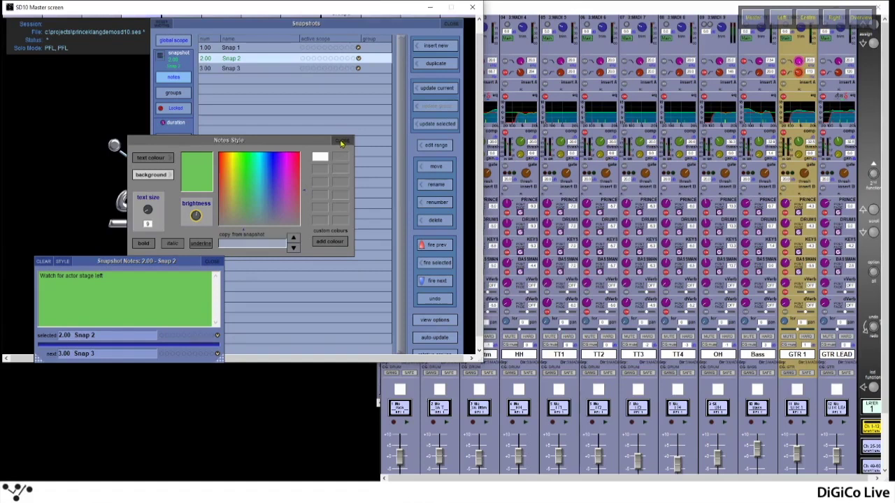
click(341, 143)
click(213, 262)
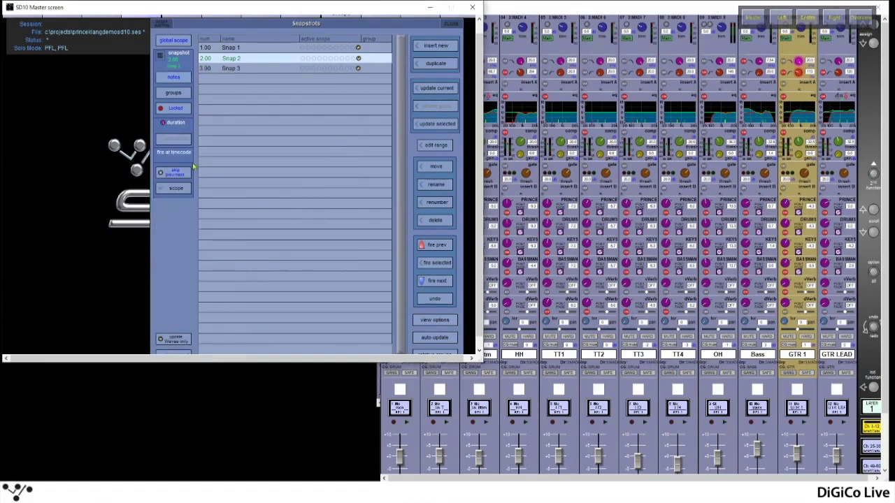
Examine the Snapshot Groups window with its group members and group functions, and close it
click(175, 95)
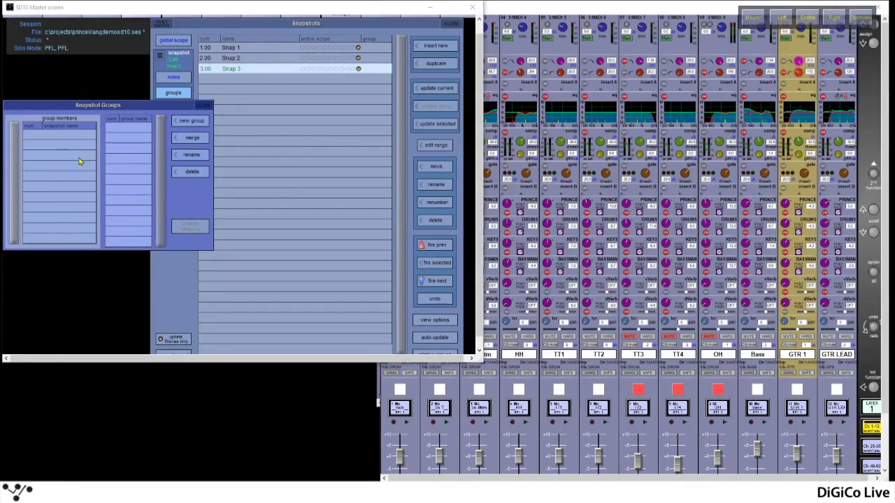
click(200, 107)
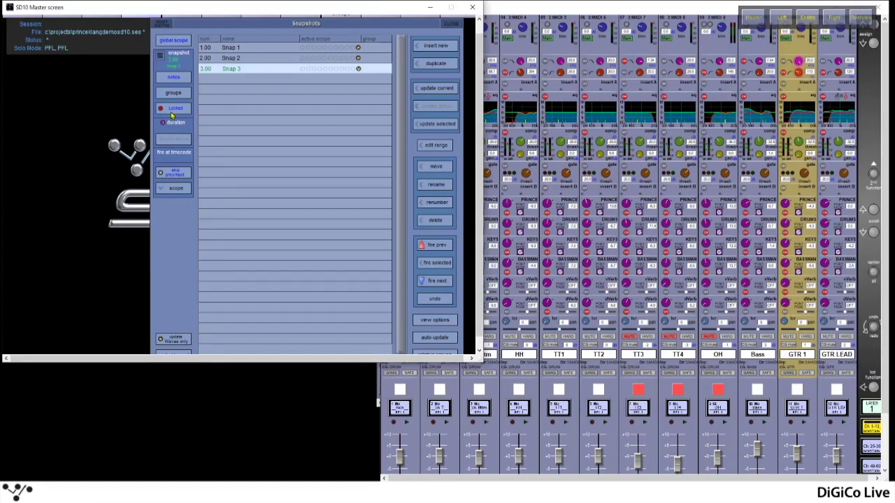
Lock Snap 3, try to delete it, cancel the deletion and unlock it again
click(173, 108)
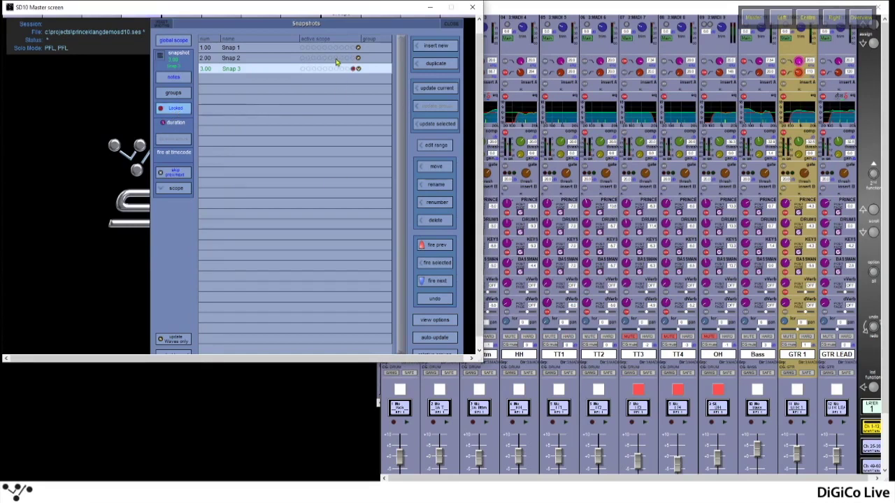
click(436, 220)
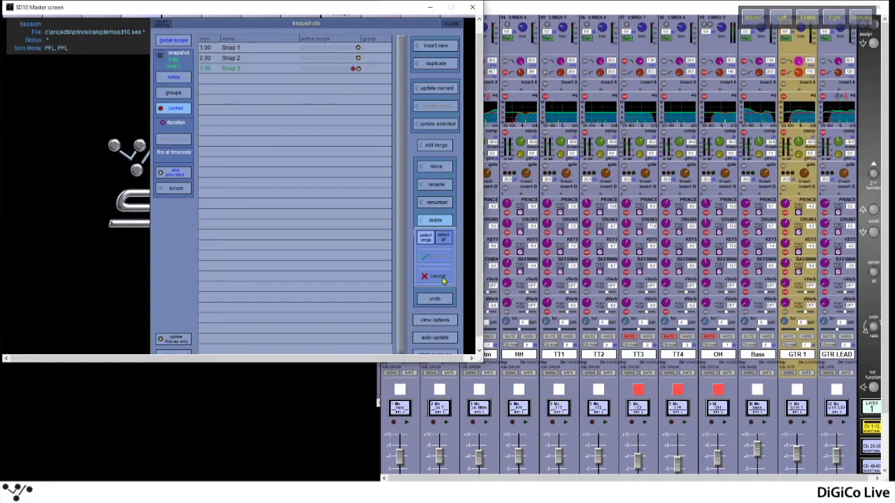
click(444, 281)
click(175, 110)
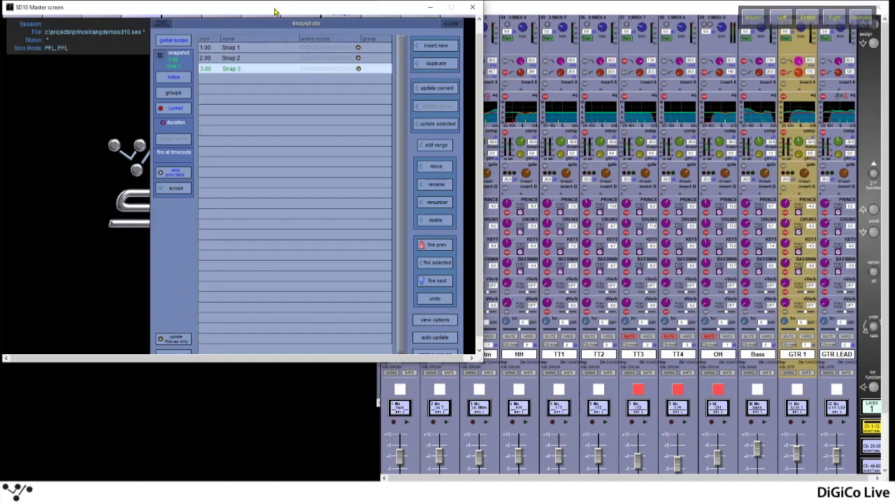
Enable skip prev/next for Snap 2, test it by firing previous and next between Snap 3 and Snap 1, and disable it again
click(276, 61)
click(174, 173)
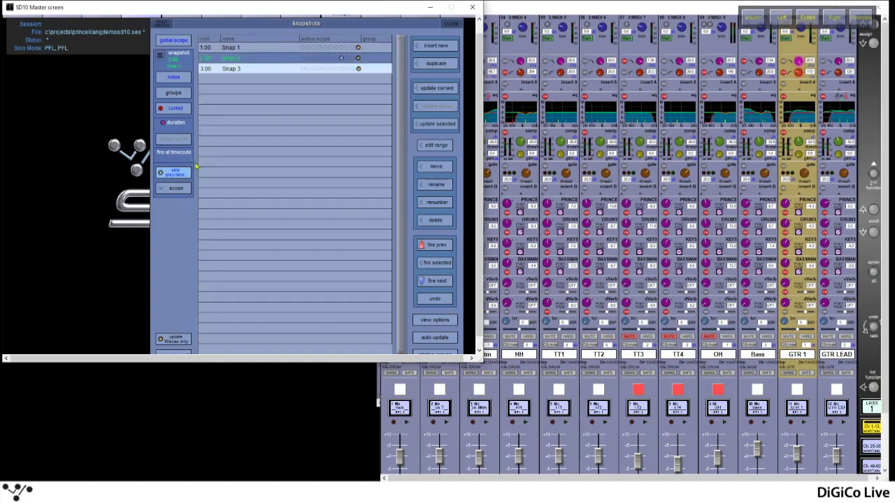
click(271, 59)
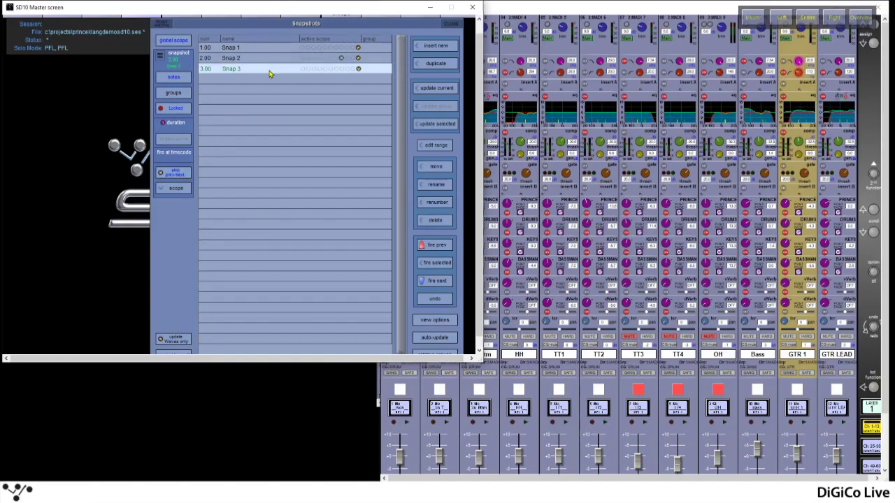
click(434, 246)
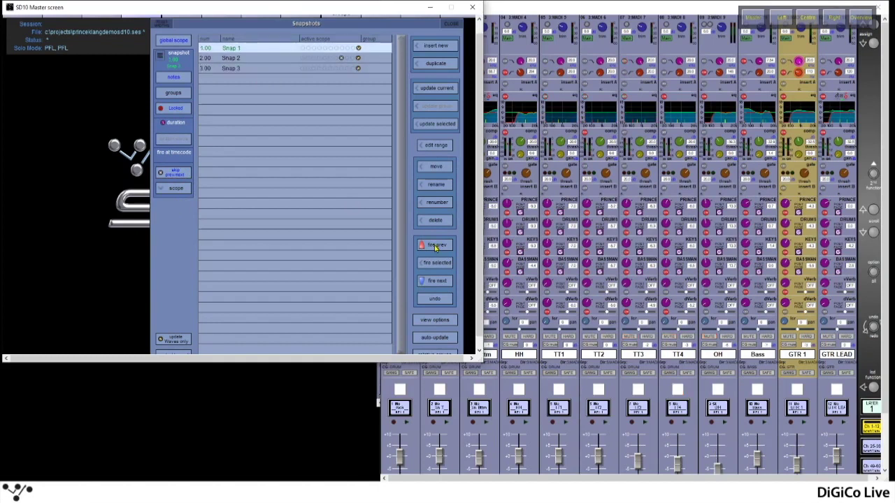
click(437, 282)
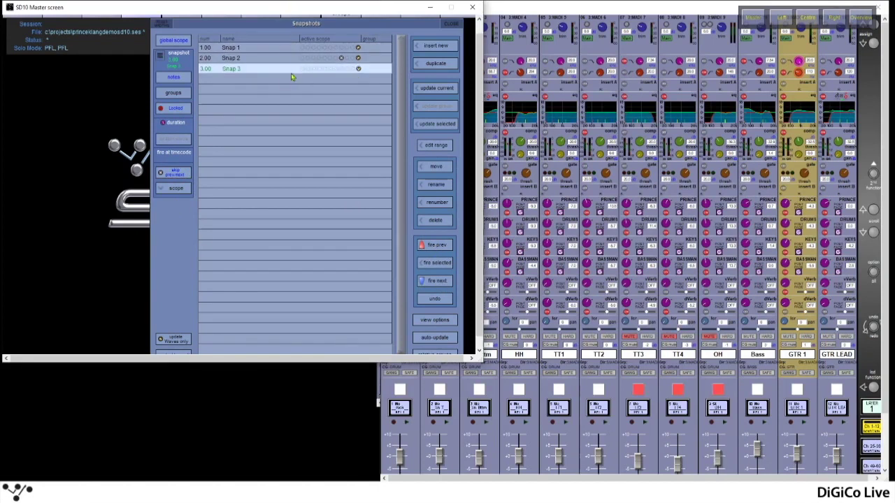
click(314, 59)
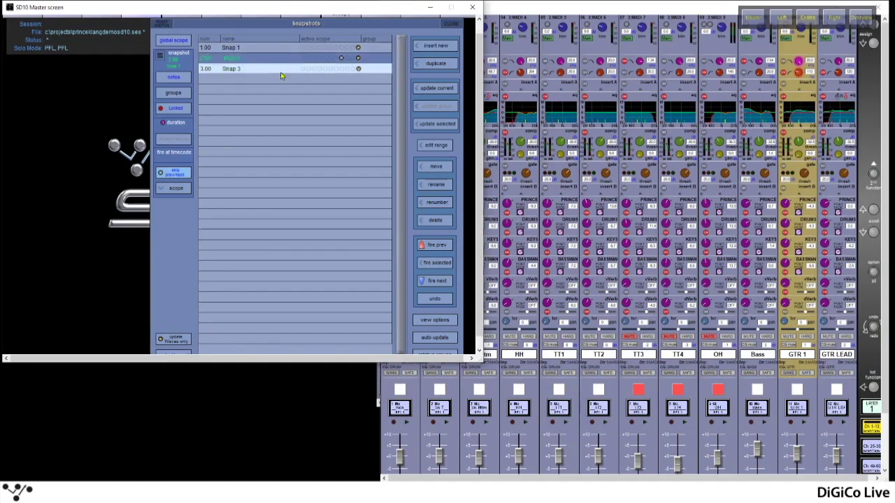
click(176, 174)
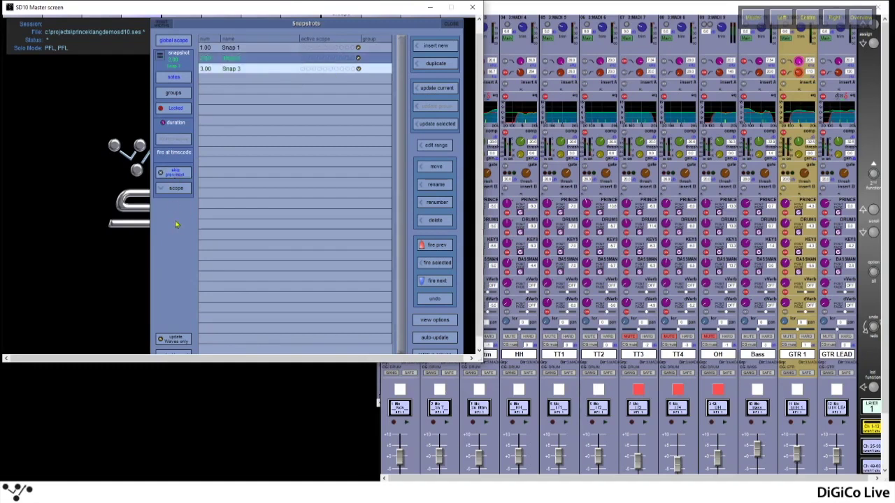
Examine the scope functions available for the selected Snap 2 and collapse them again
click(176, 190)
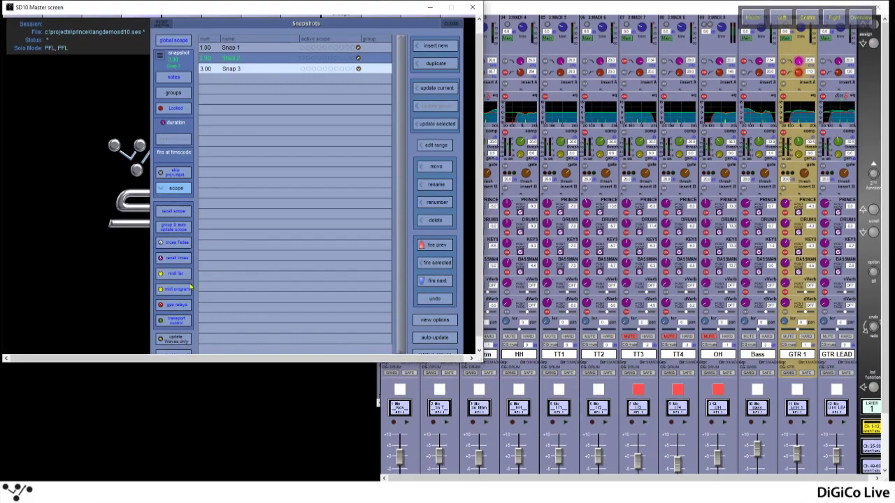
click(176, 190)
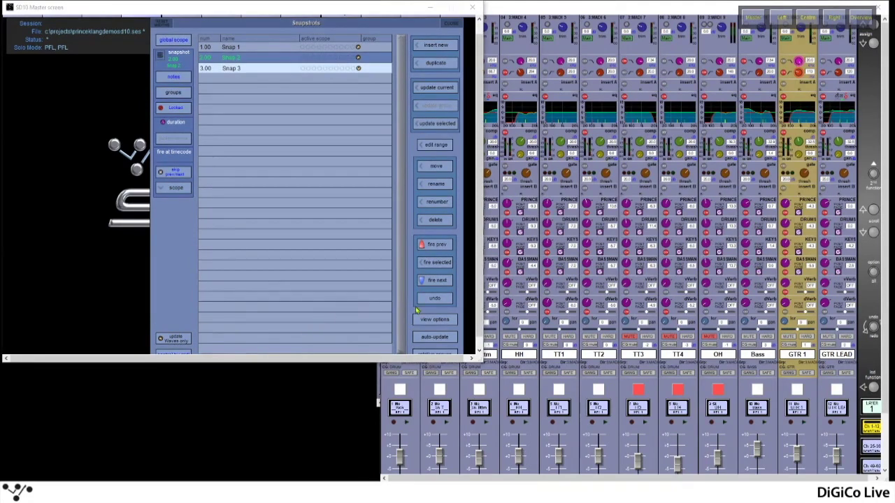
Enable MIDI received fires snapshot in the Snapshot Control by MIDI settings, and toggle fire snapshot sends MIDI on and off
scroll(481, 290, down, 1)
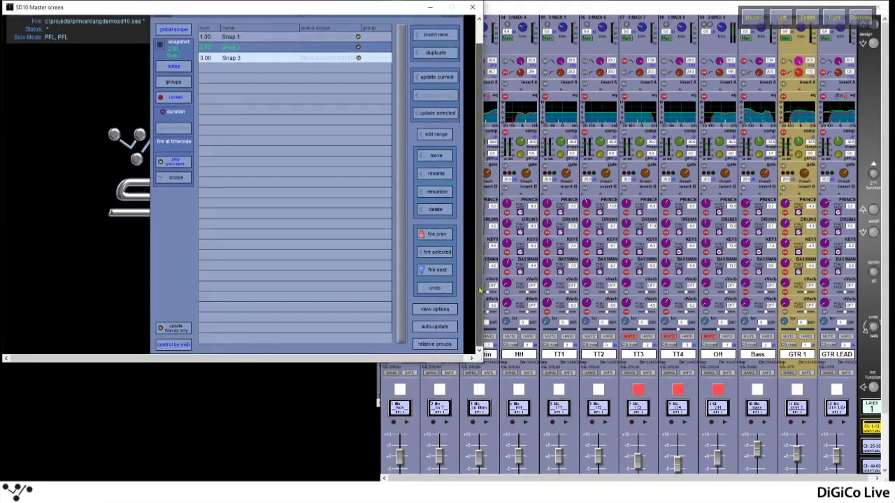
click(181, 346)
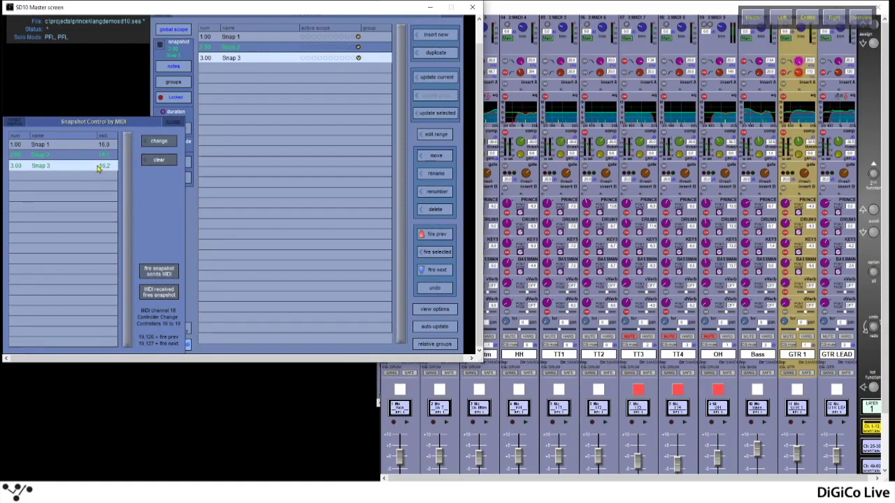
click(162, 295)
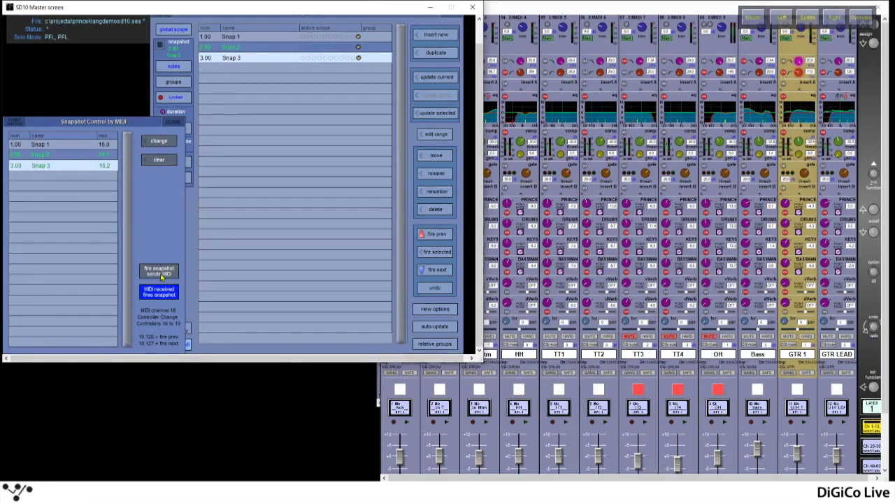
click(162, 276)
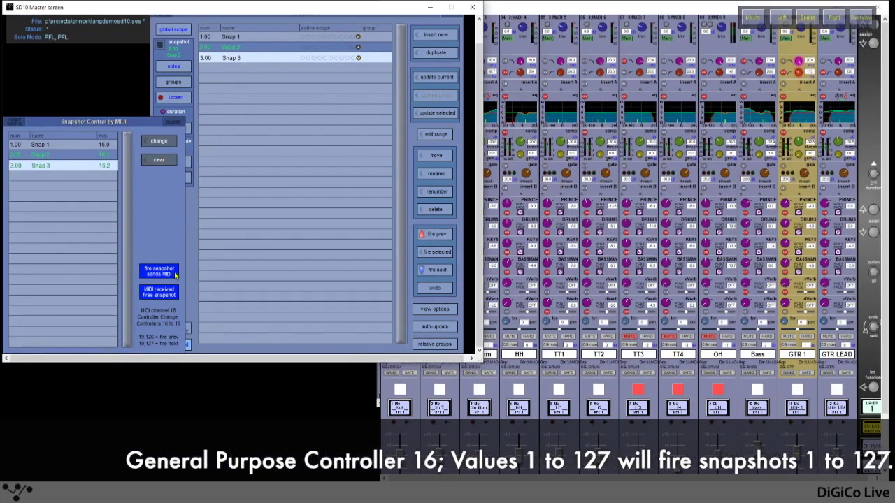
click(166, 275)
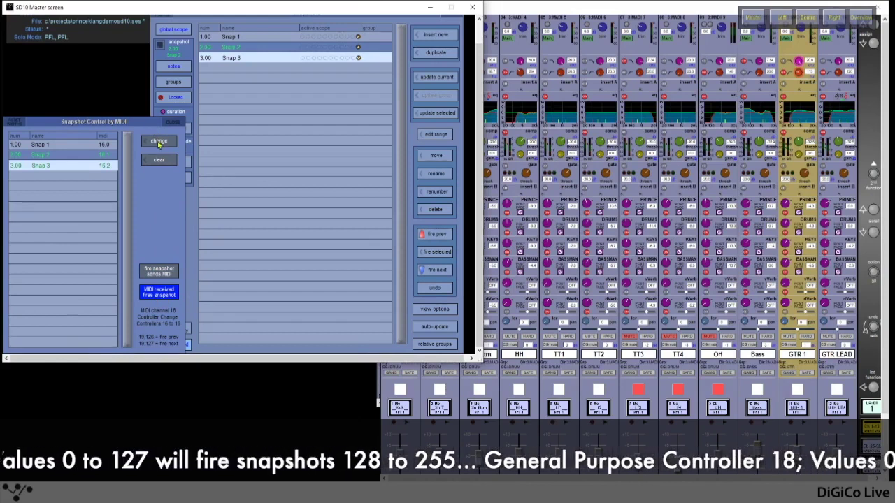
Examine the MIDI values assignable to snapshots without changing any, and close the Snapshot Control by MIDI window
click(159, 142)
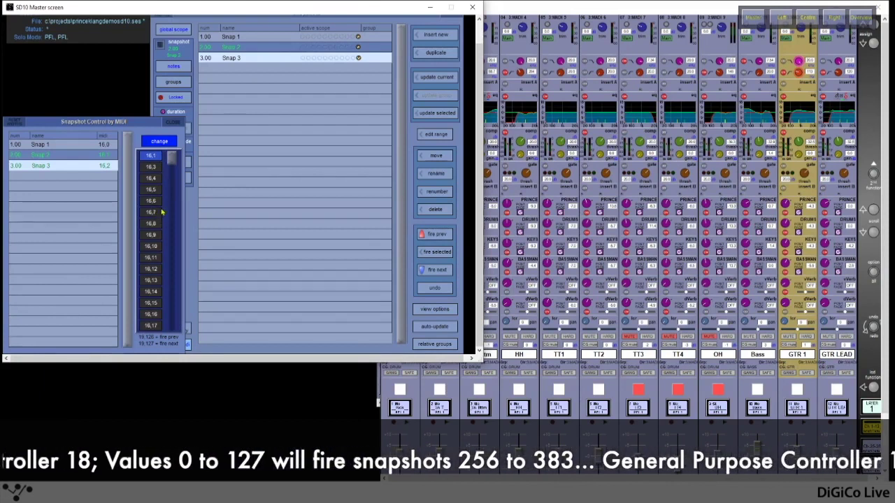
click(172, 145)
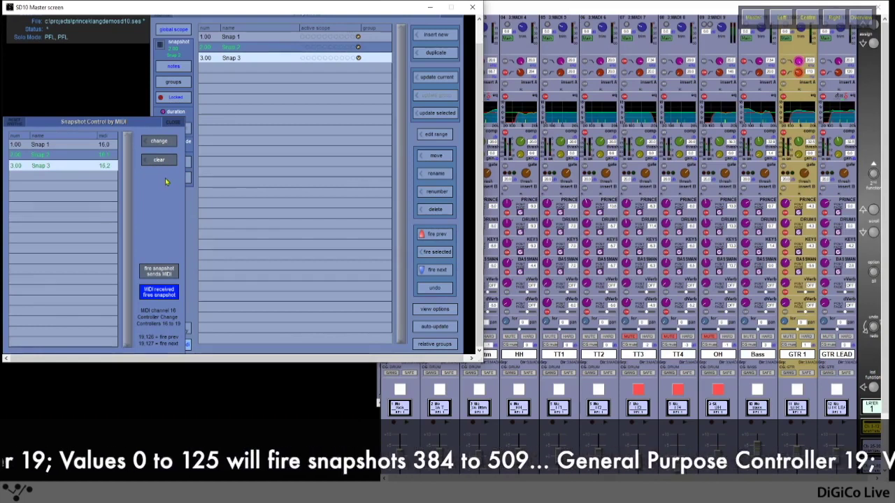
drag(125, 121, 140, 121)
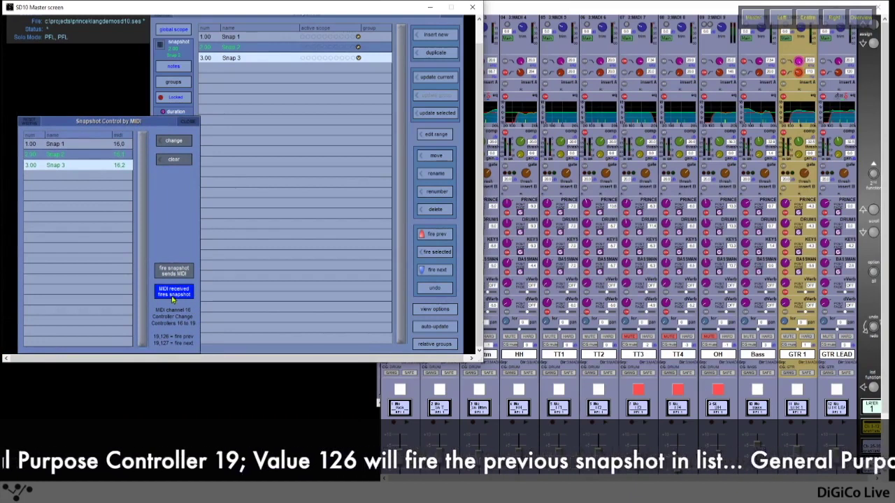
click(192, 123)
Review the snapshot's MIDI list, MIDI program and other scope functions, and collapse them
click(172, 178)
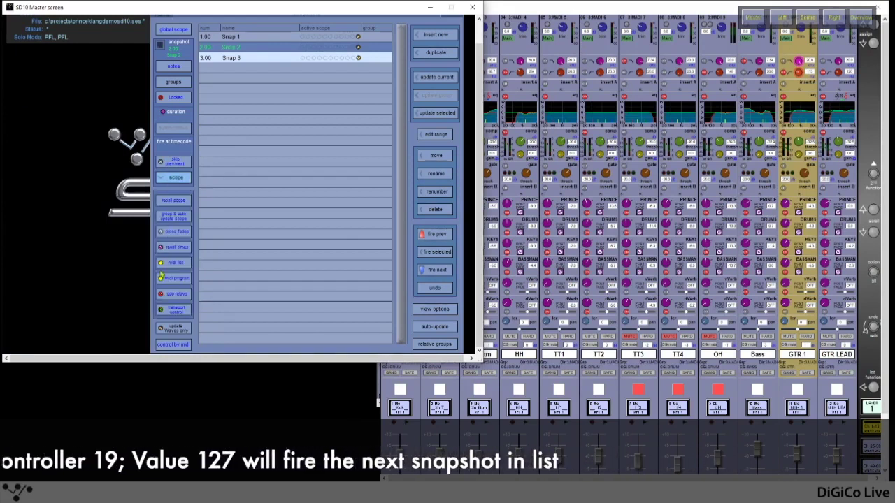
click(172, 180)
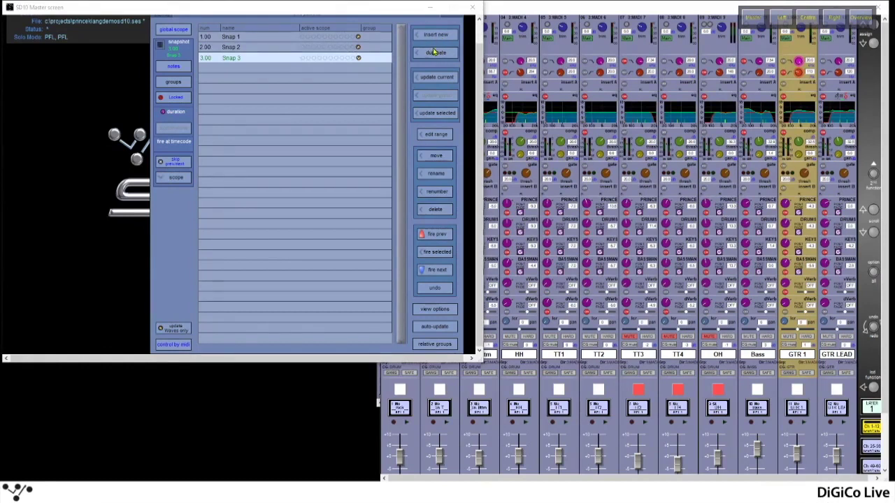
Duplicate Snap 3 as snapshot 4.00 with its name left blank
click(436, 52)
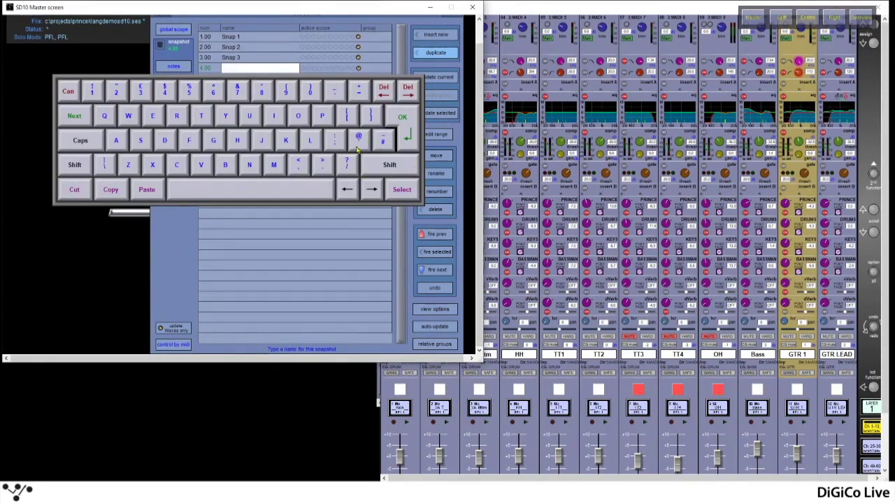
click(411, 118)
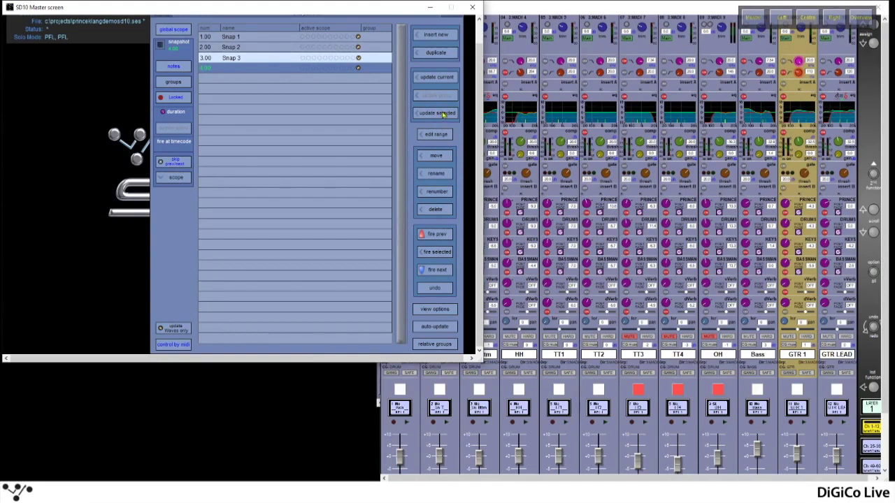
Fire Snap 1, switch off the EQ on the tom channels, and store that change in the selected Snap 3
double_click(301, 56)
double_click(302, 38)
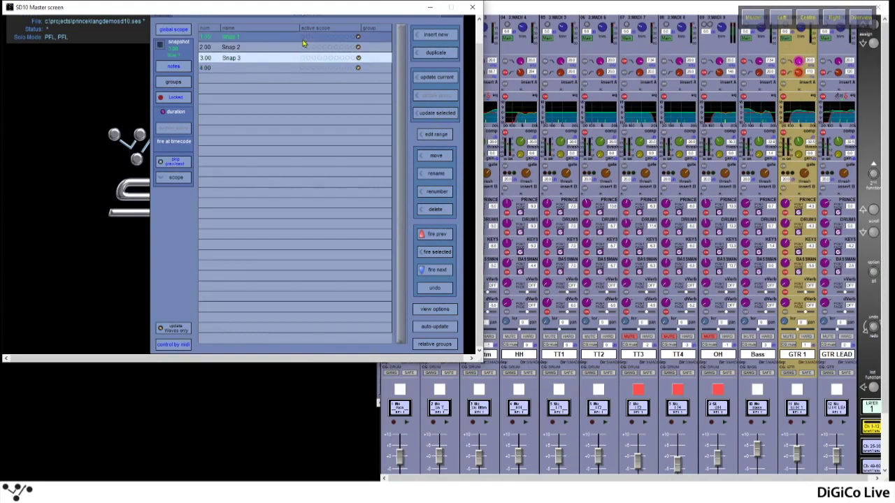
click(664, 100)
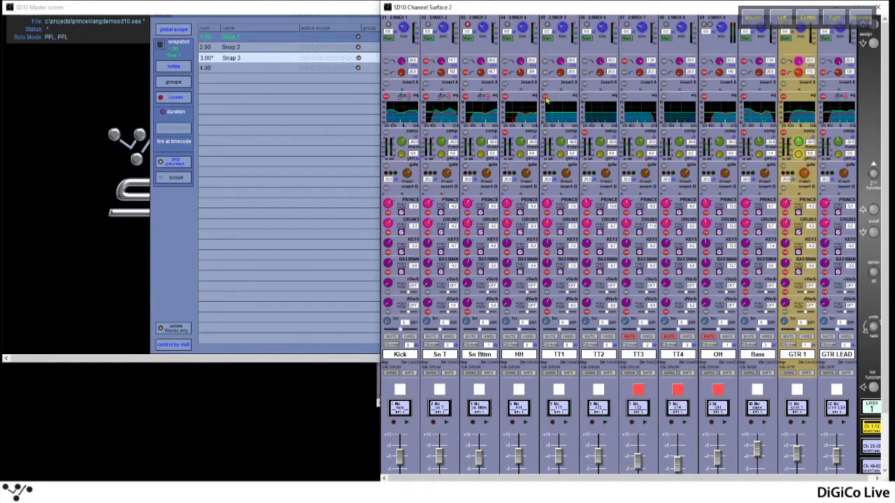
click(330, 5)
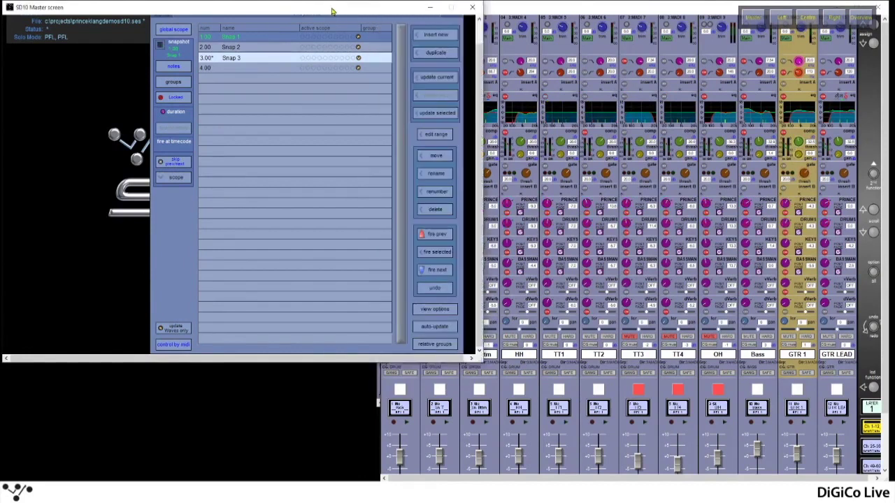
click(443, 115)
click(440, 253)
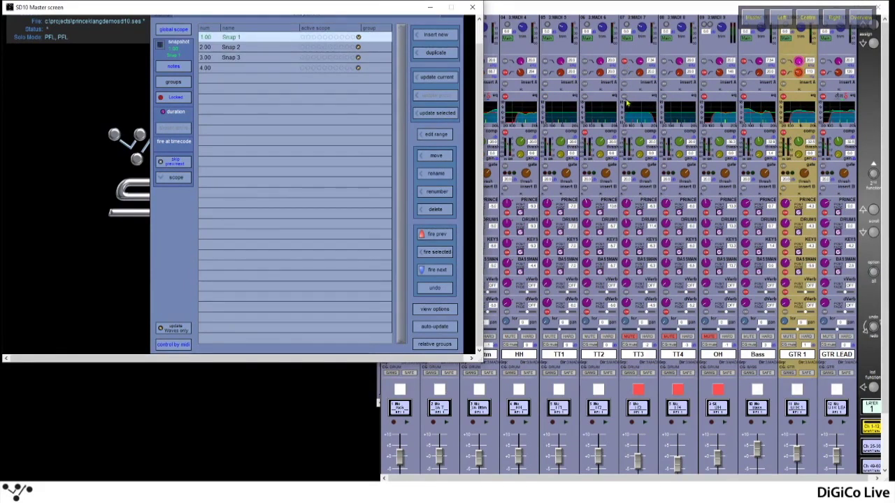
Fire Snap 2 and select snapshots 1.00 to 4.00 for a range edit
click(434, 275)
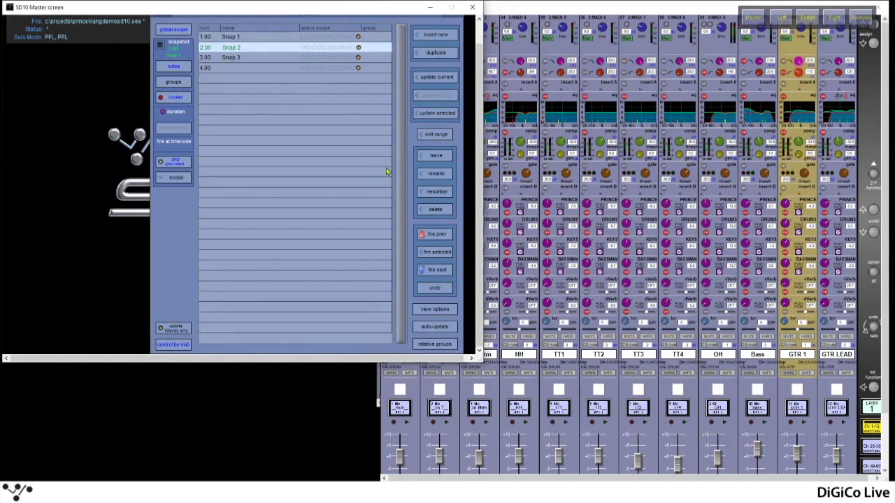
click(439, 137)
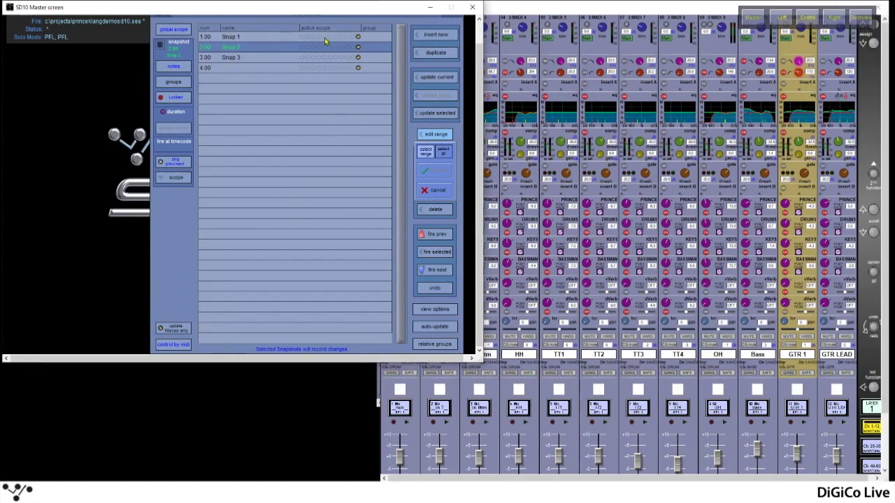
drag(325, 40, 331, 84)
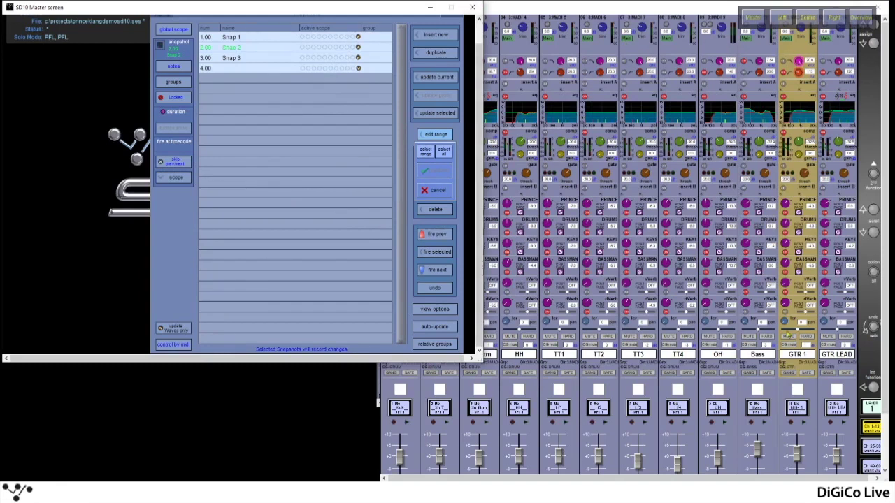
Route the first Local I/O mic input to the main input of Ch 31
click(870, 446)
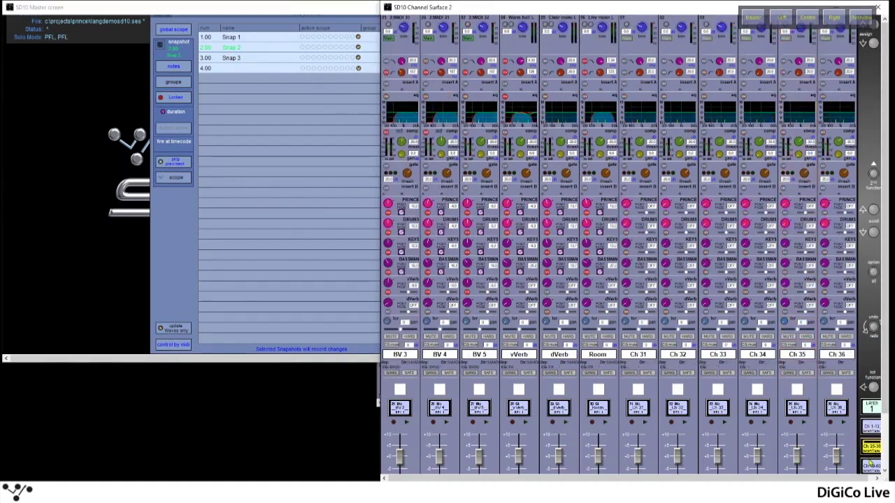
click(629, 33)
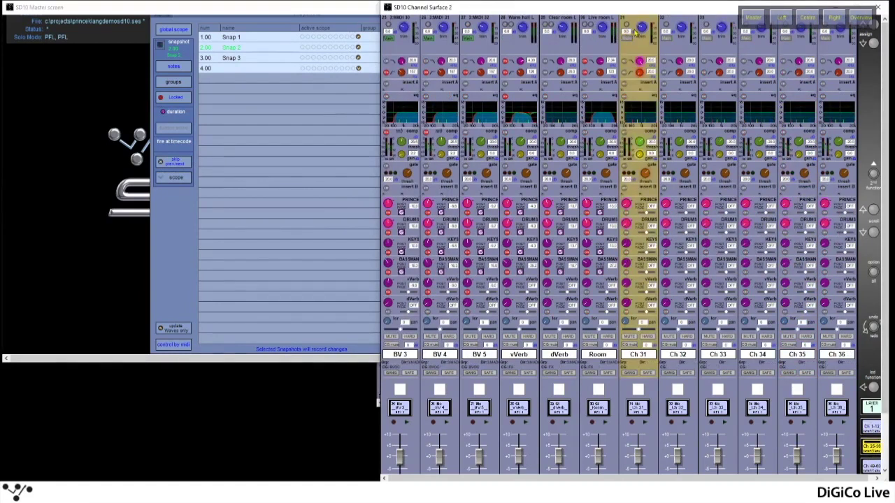
click(636, 33)
click(638, 98)
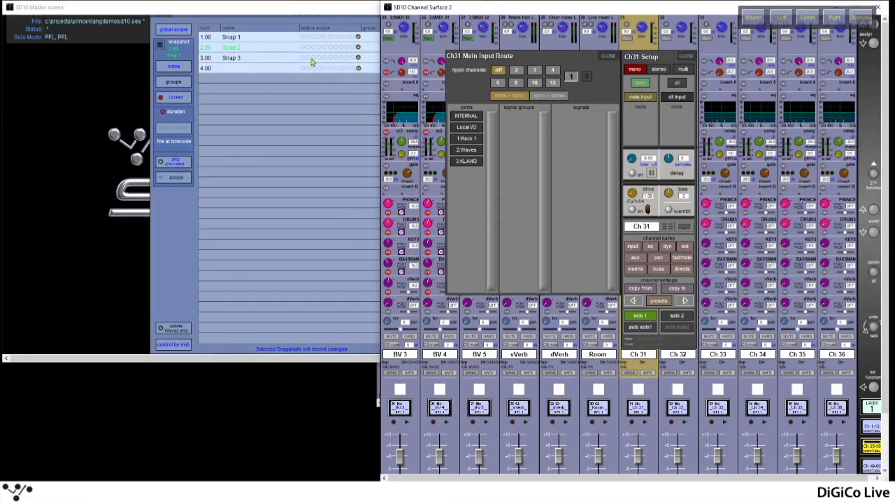
click(474, 117)
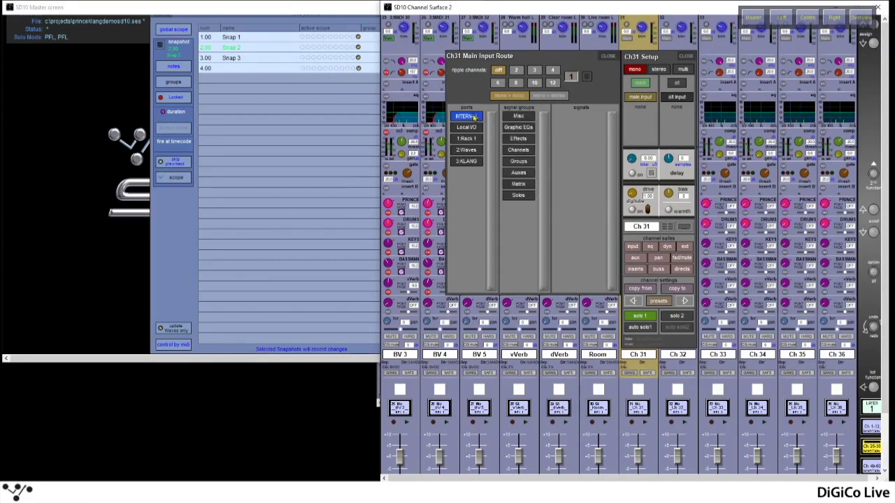
click(466, 128)
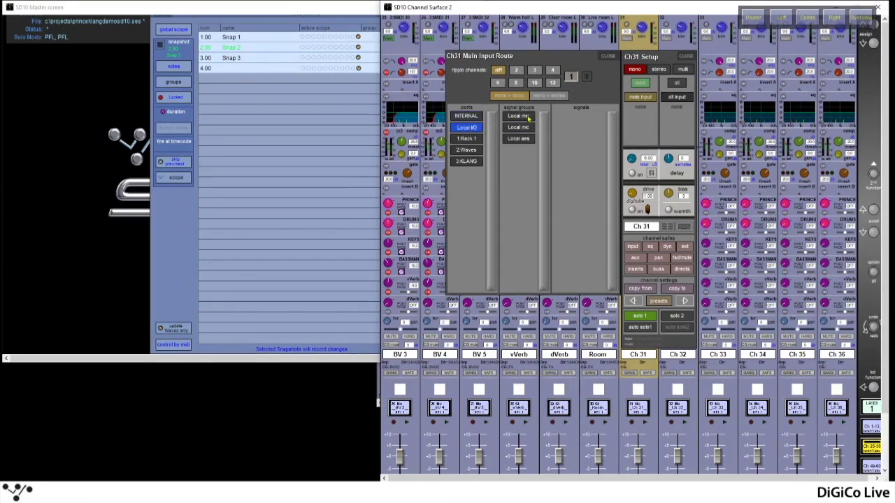
click(518, 116)
click(580, 116)
click(607, 57)
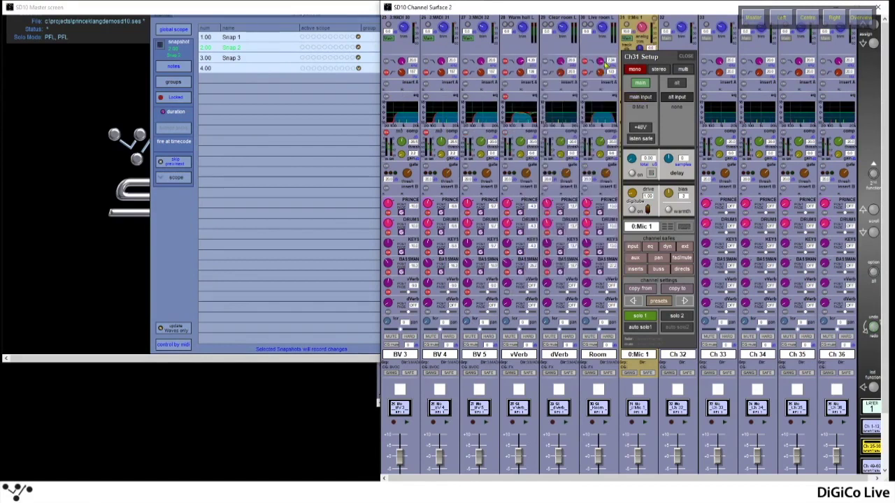
click(683, 57)
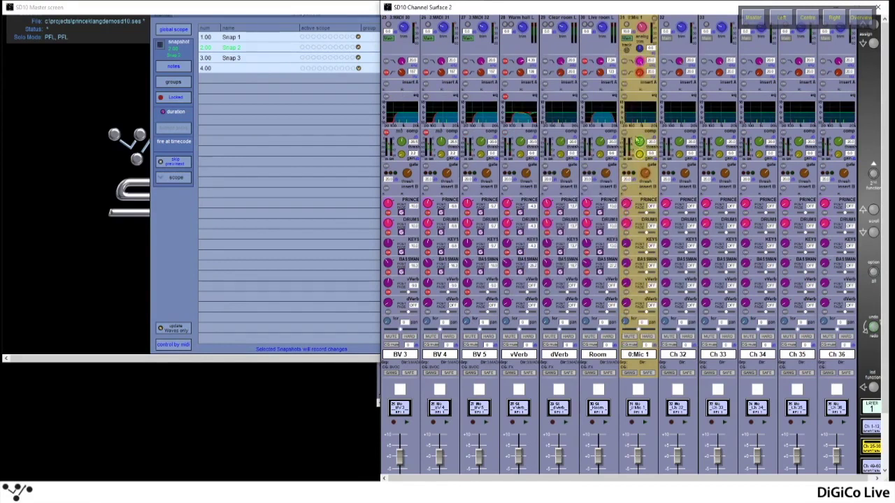
Turn on the EQ and compressor of the 0:Mic 1 channel and confirm the range edit for the selected snapshots
click(625, 97)
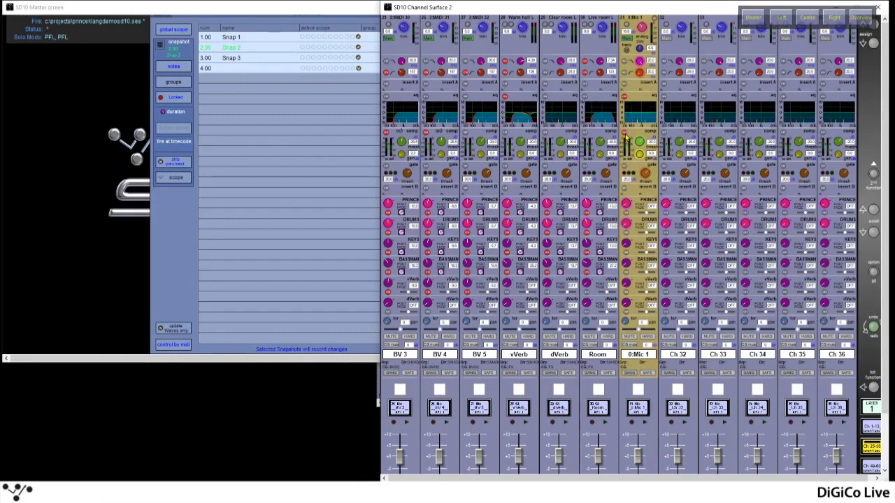
click(260, 6)
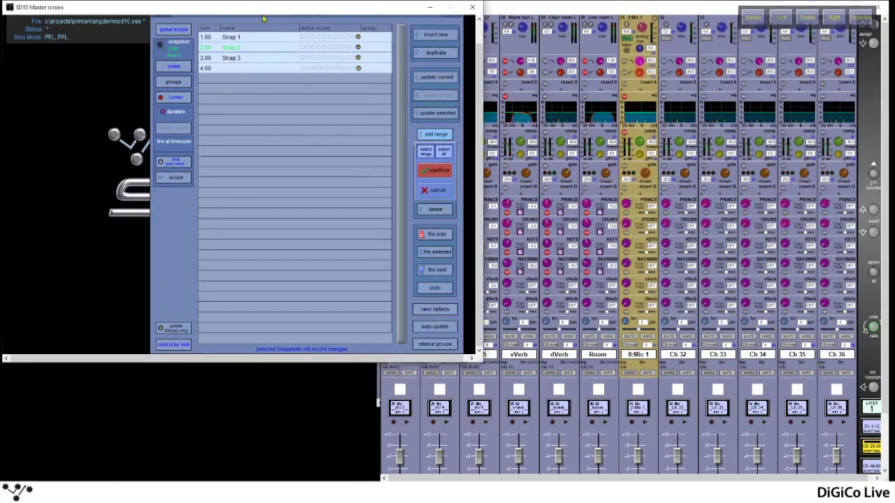
click(438, 170)
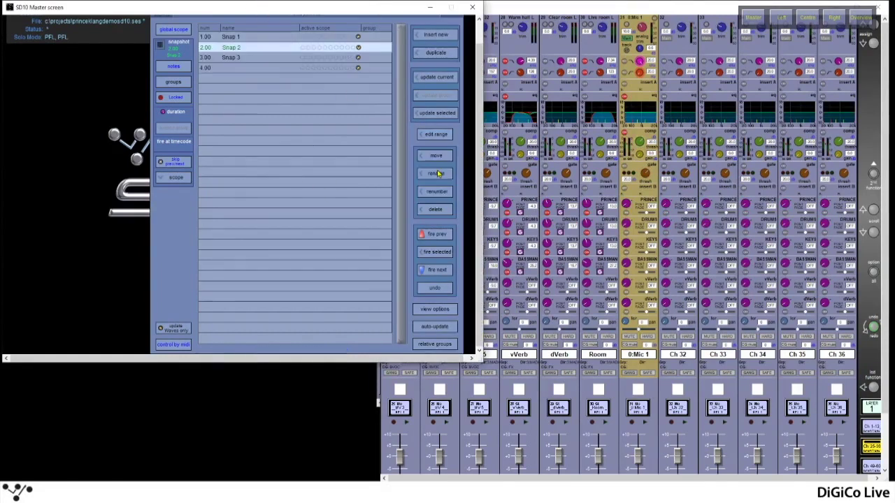
Fire Snap 3 and then return to Snap 2 to check the range edit on the 0:Mic 1 channel
click(441, 271)
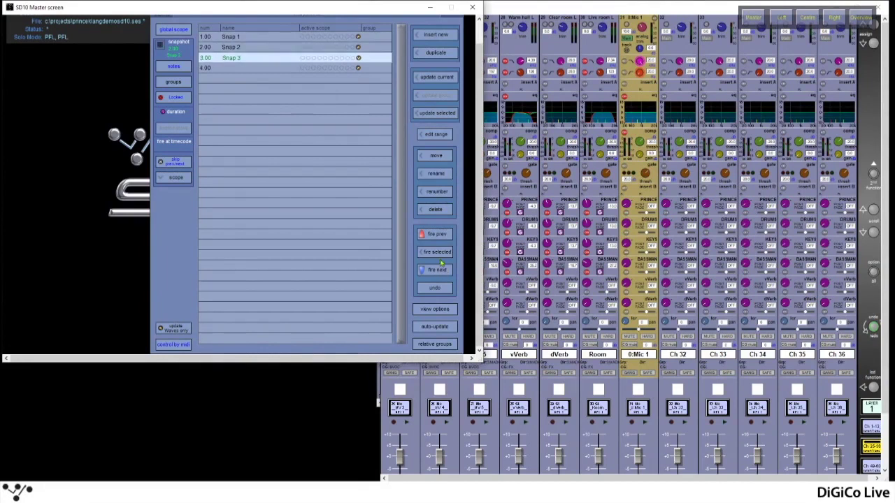
click(438, 235)
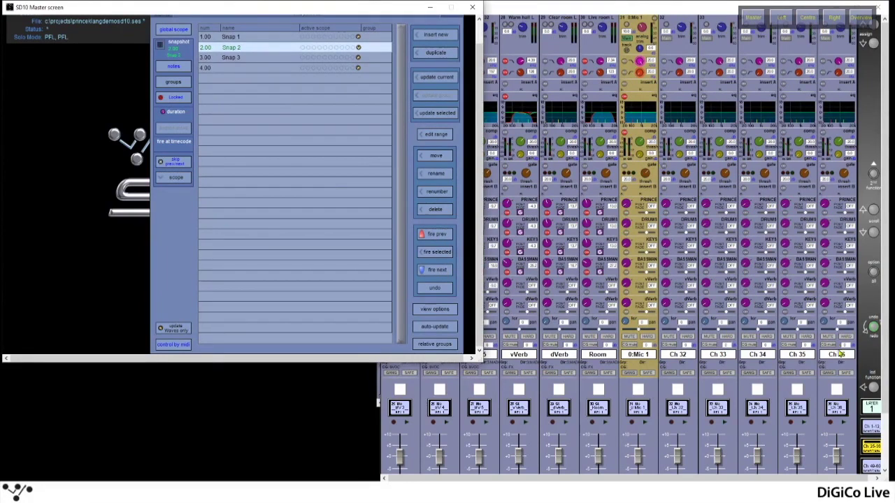
click(870, 406)
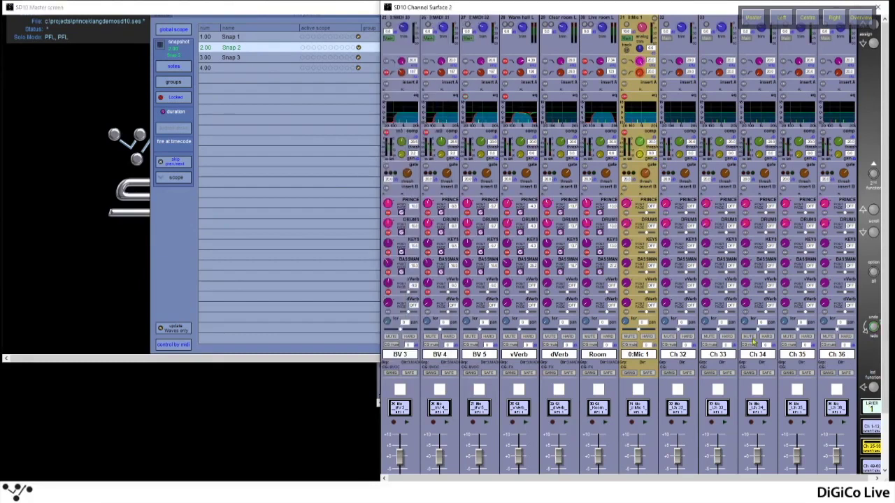
click(318, 8)
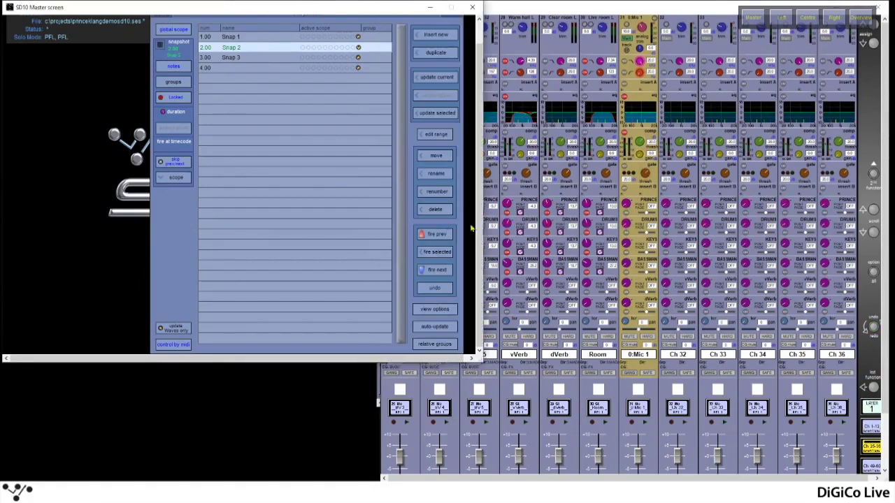
Try a range edit selection of the non-adjacent snapshots 2.00 and 4.00, then leave range editing
click(435, 134)
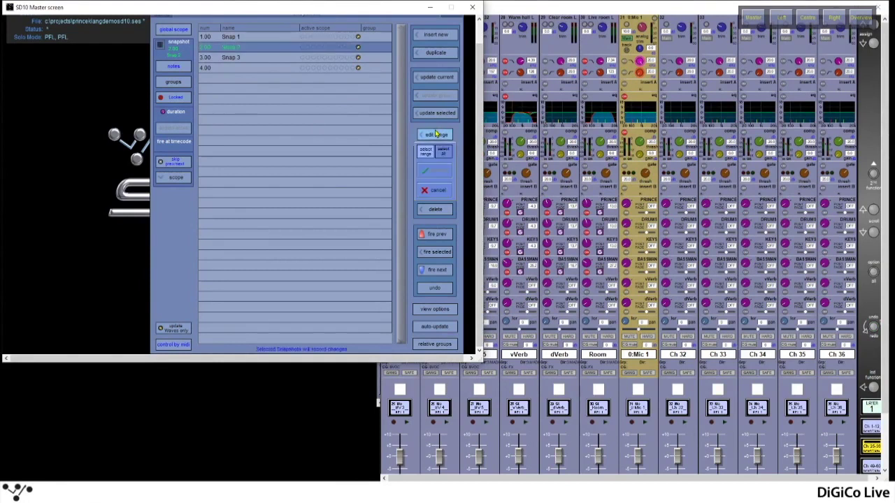
click(445, 154)
click(277, 68)
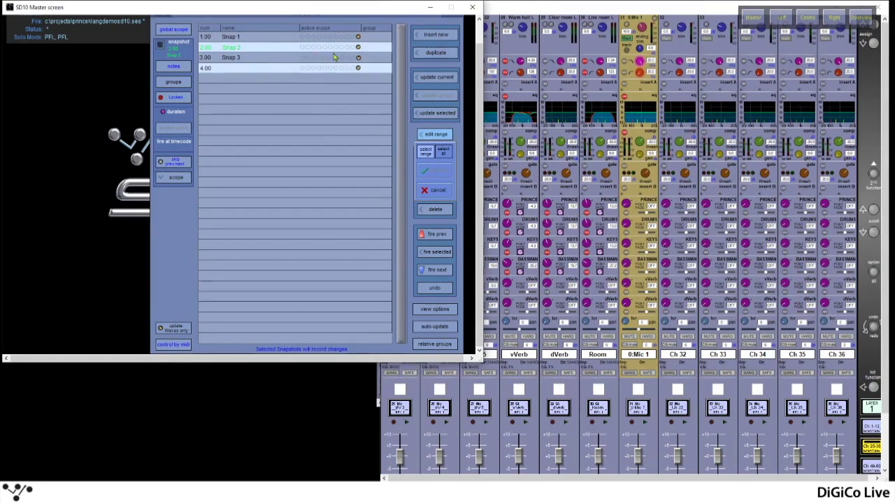
click(434, 137)
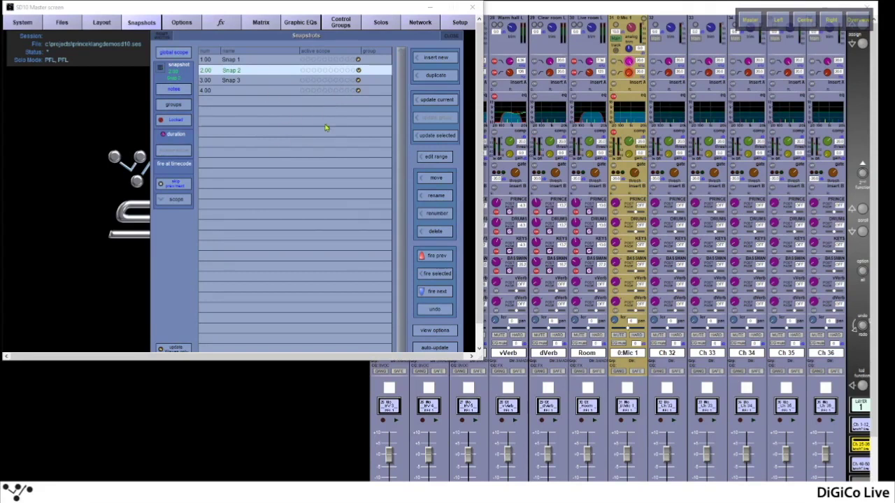
Move Snap 3 so that it sits before Snap 1 in the snapshot list
click(439, 180)
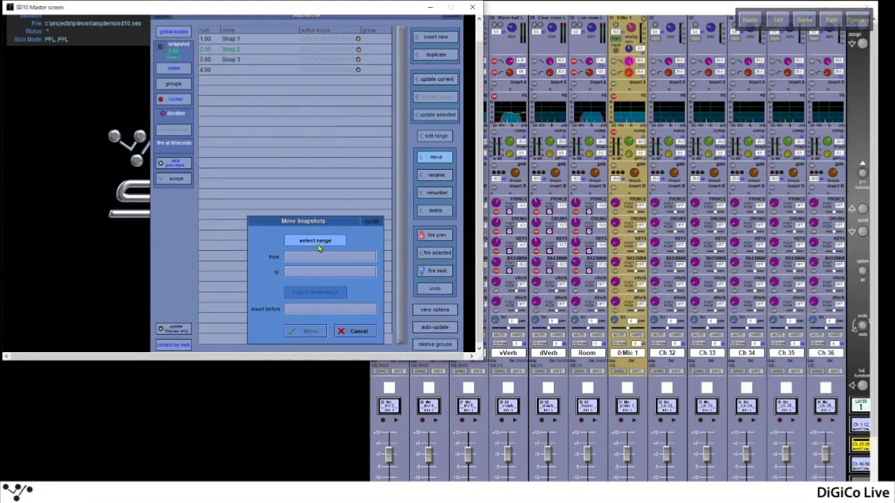
click(264, 62)
click(264, 63)
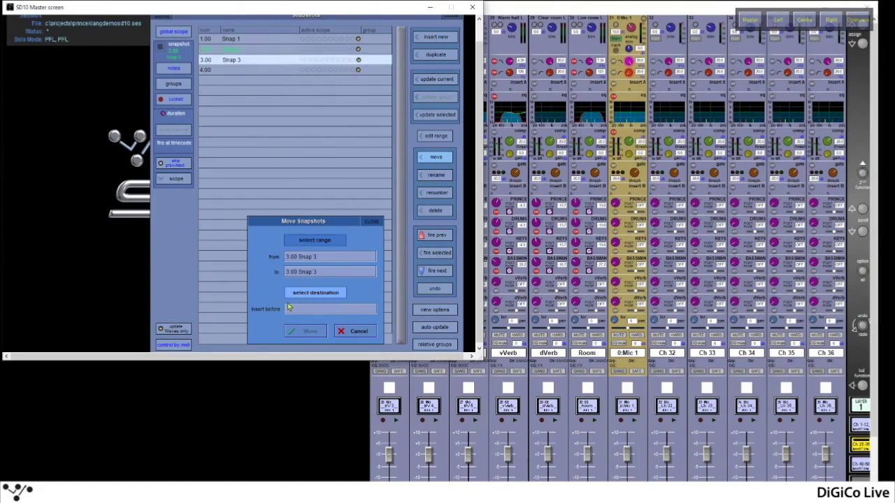
click(252, 41)
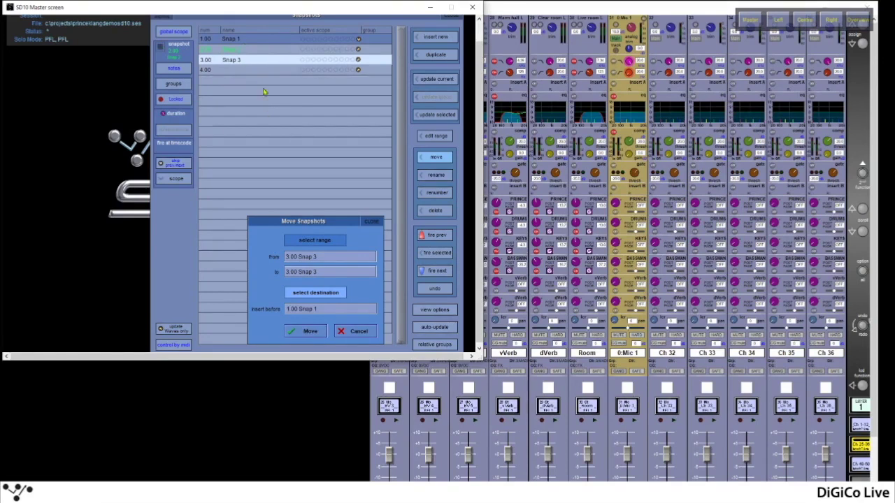
click(308, 332)
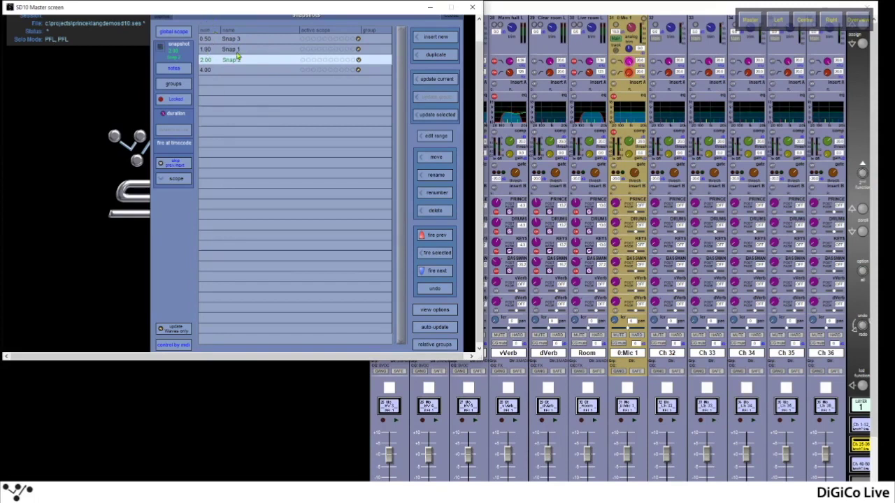
Open Snap 2's name for editing and cancel the rename
click(436, 179)
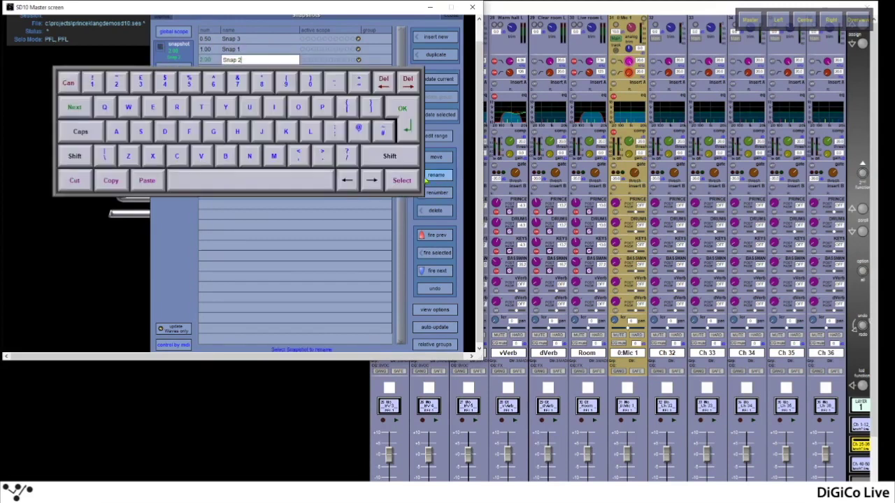
click(73, 84)
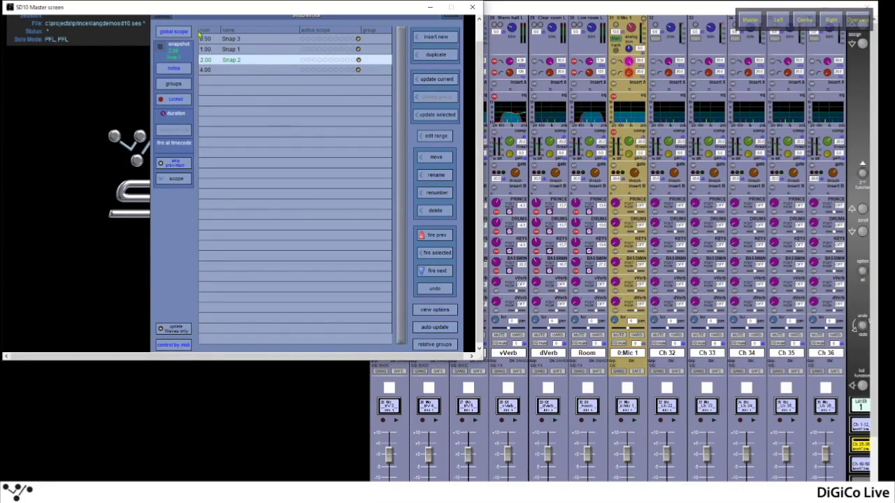
Renumber the snapshots from 1.00 to 4.00 in steps of 1.00
click(439, 196)
click(224, 316)
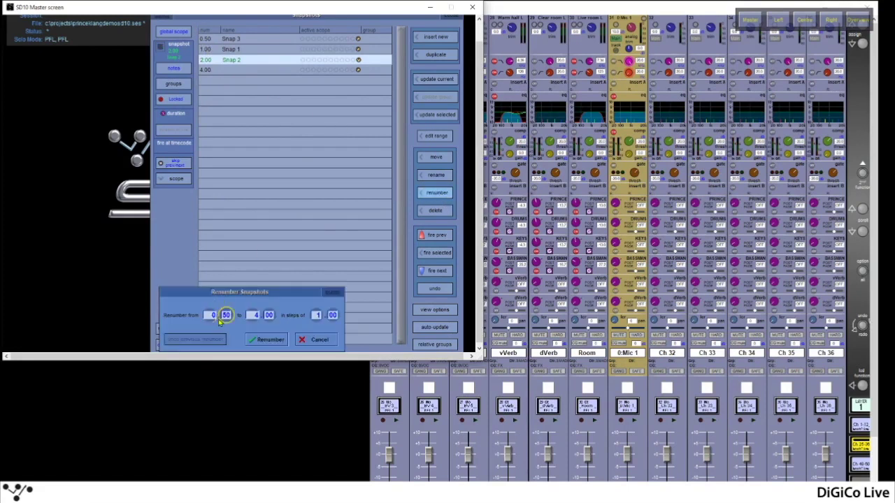
click(211, 315)
click(315, 315)
click(270, 340)
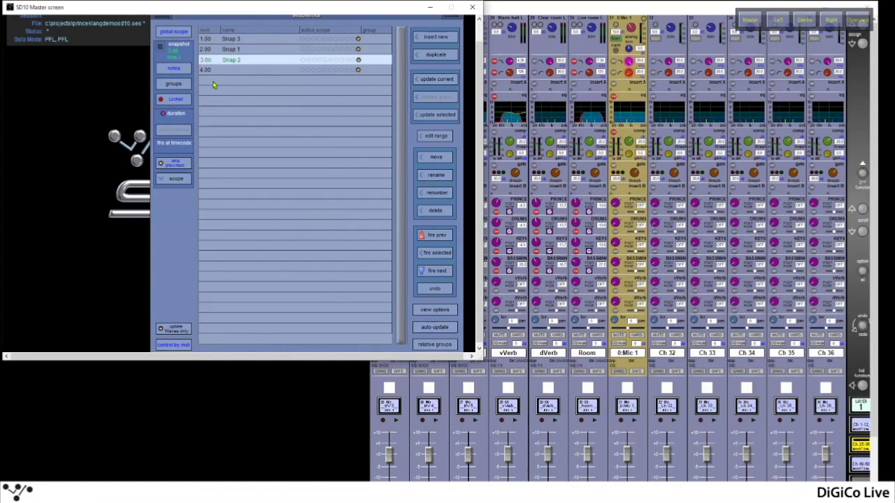
Try selecting Snap 1 and then all snapshots for deletion, and cancel the deletion
click(436, 211)
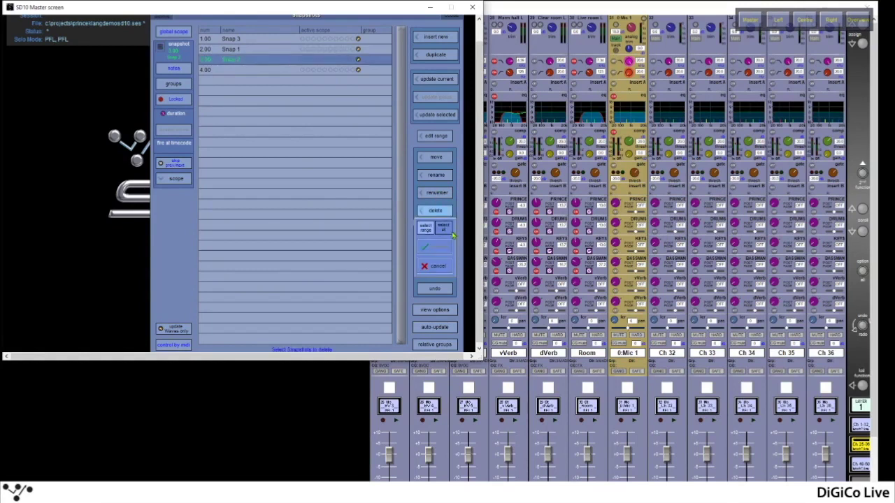
click(238, 51)
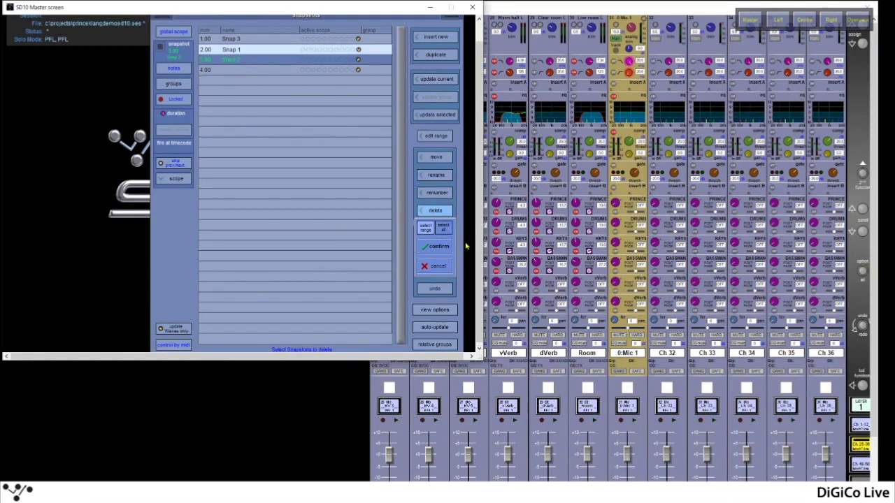
click(443, 230)
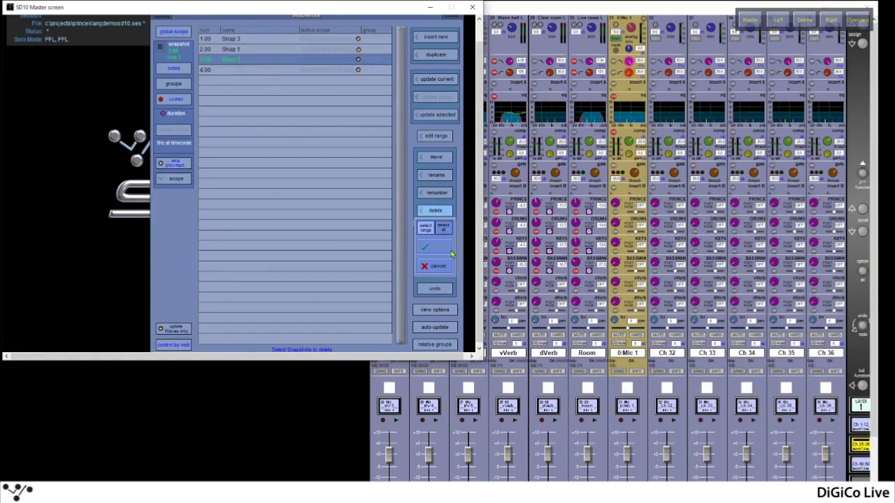
click(437, 268)
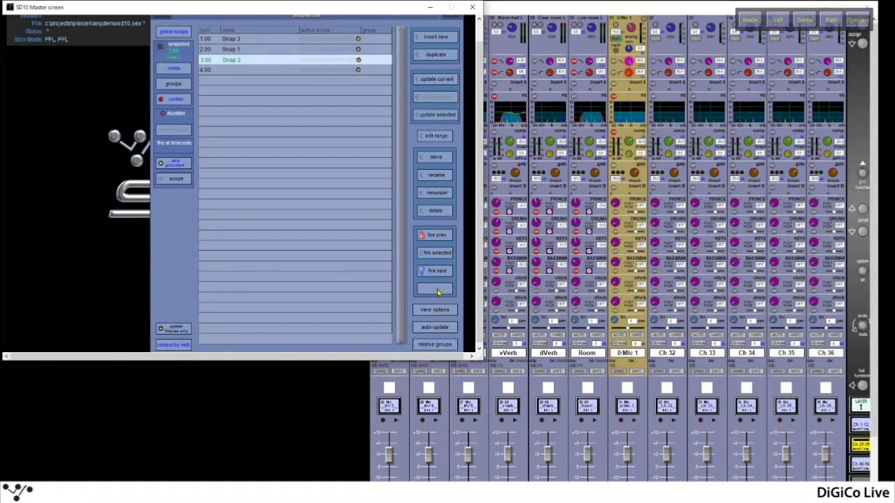
Fire the next snapshot and undo that recall
click(443, 273)
click(442, 289)
Set the snapshot list to large rows and enable touch to fire in the snapshot view options
click(438, 316)
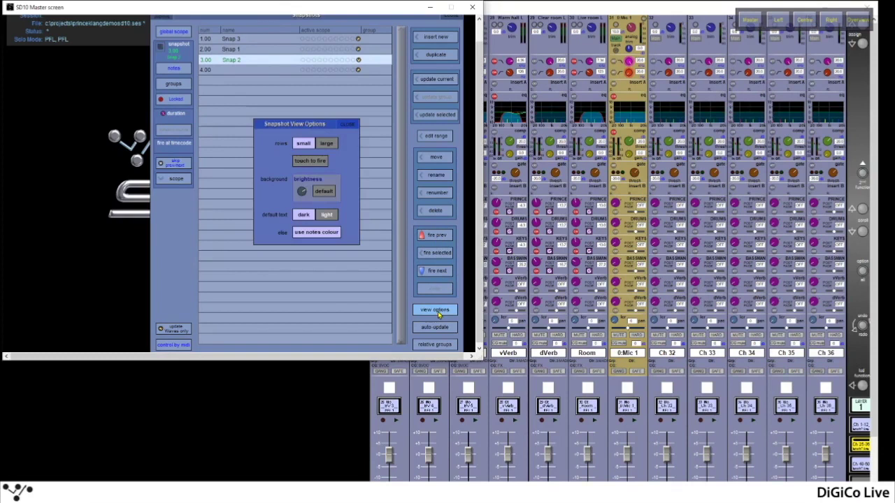
click(327, 144)
click(308, 147)
click(319, 145)
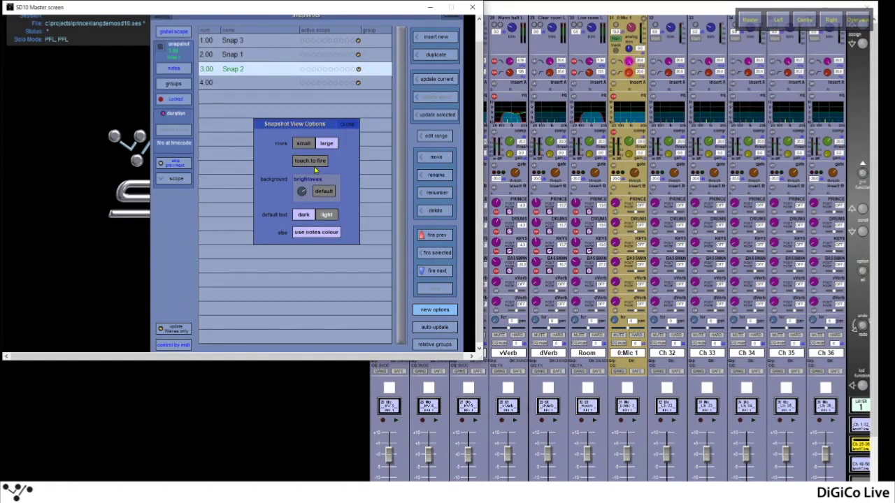
click(314, 167)
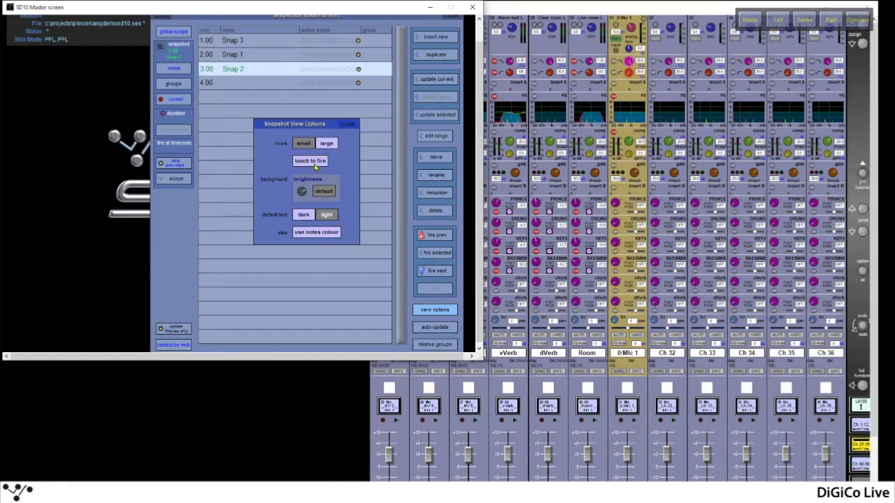
click(350, 124)
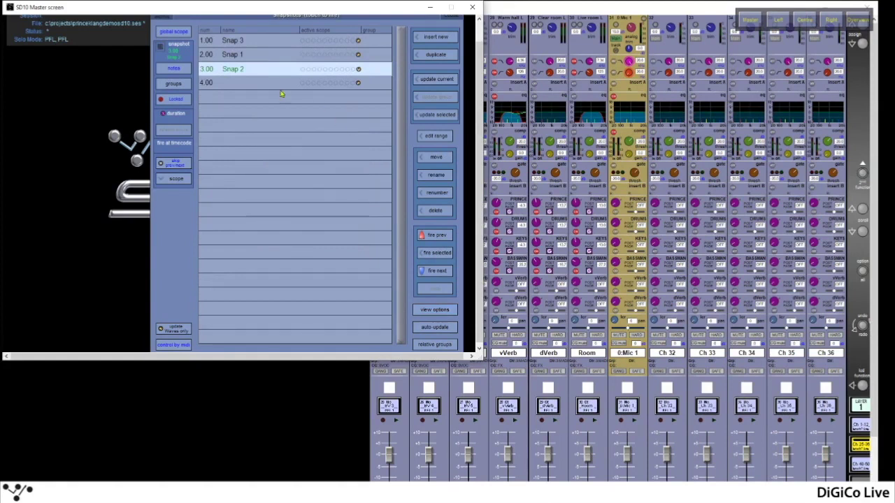
Fire Snap 1, Snap 3, Snap 1 and Snap 2 one after another directly from the snapshot list
click(263, 56)
click(263, 40)
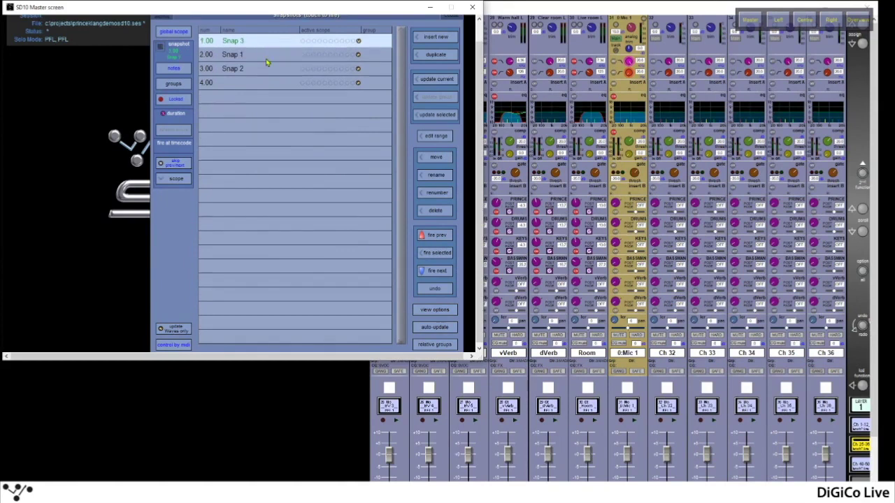
click(266, 56)
click(270, 70)
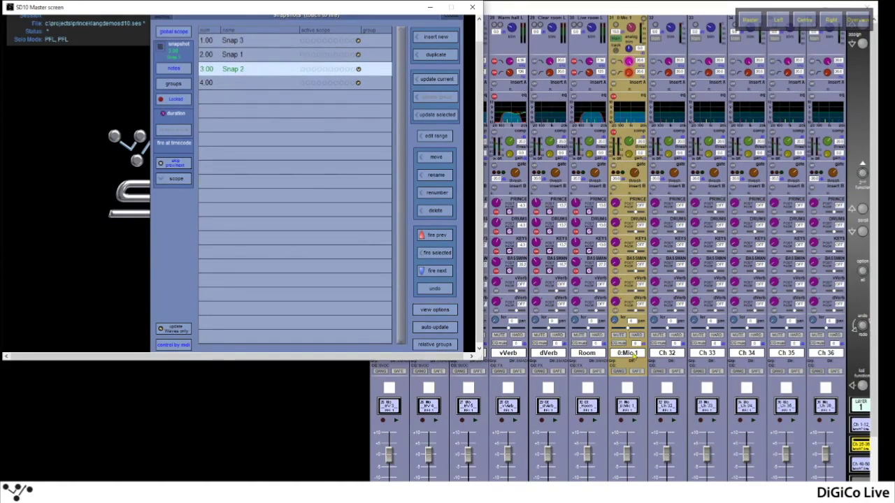
Show channels 1-12 on the channel surface and fire Snap 1, snapshot 4.00 and Snap 2 alternately, ending on Snap 2
click(859, 425)
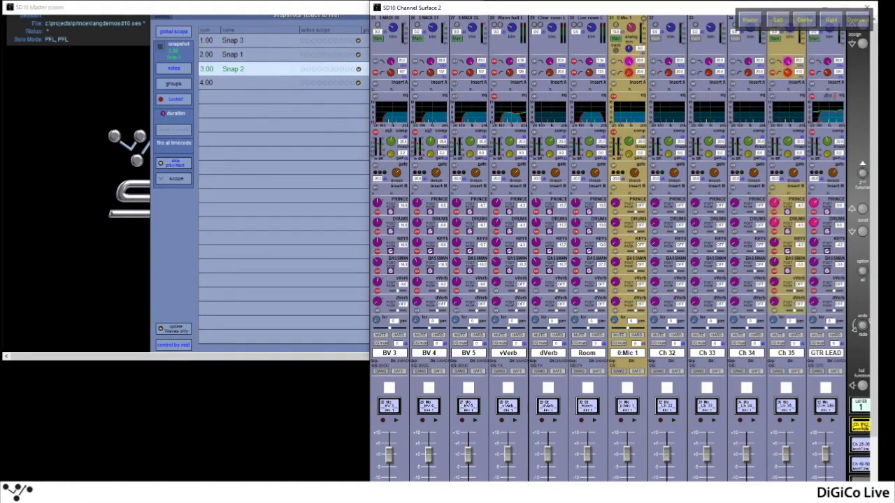
click(259, 15)
click(260, 57)
click(270, 81)
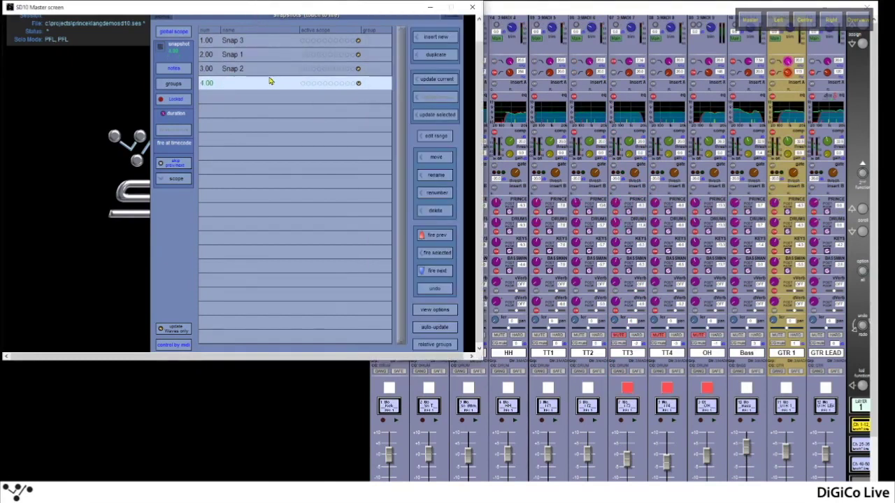
click(269, 56)
click(275, 84)
click(273, 69)
click(272, 54)
click(275, 70)
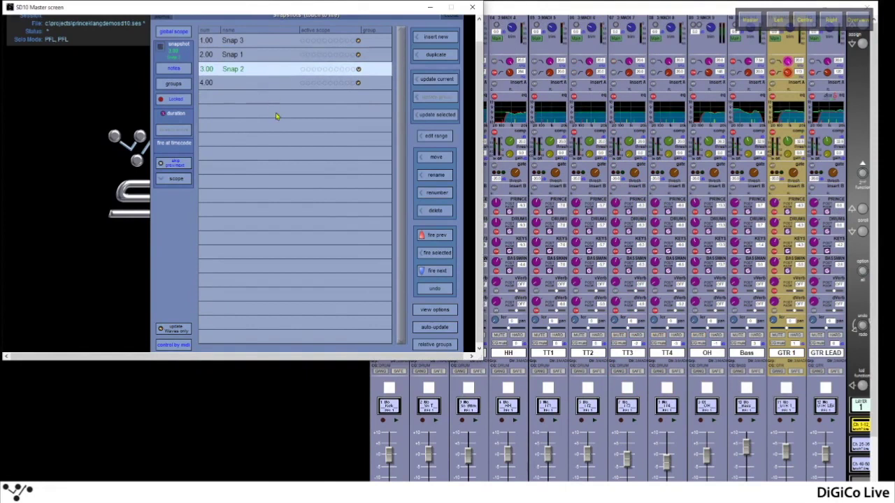
Disable touch to fire and adjust the snapshot list's background brightness in the view options
click(446, 310)
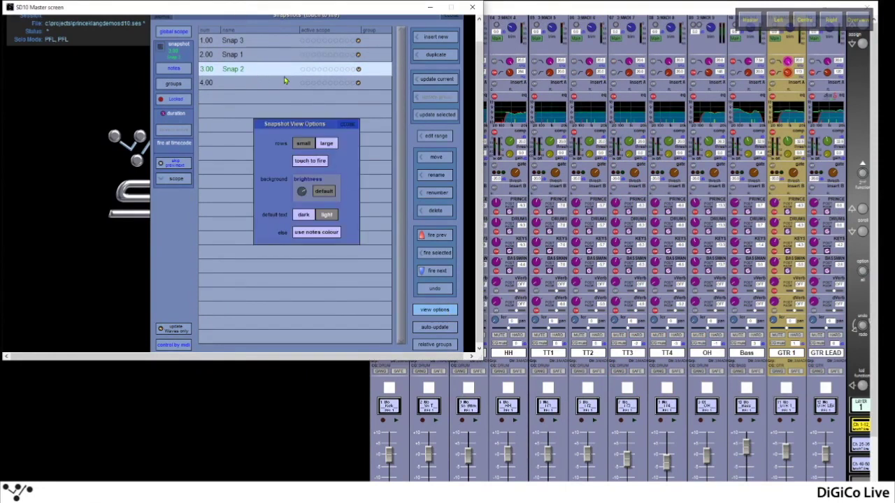
click(311, 168)
drag(301, 191, 305, 223)
click(320, 196)
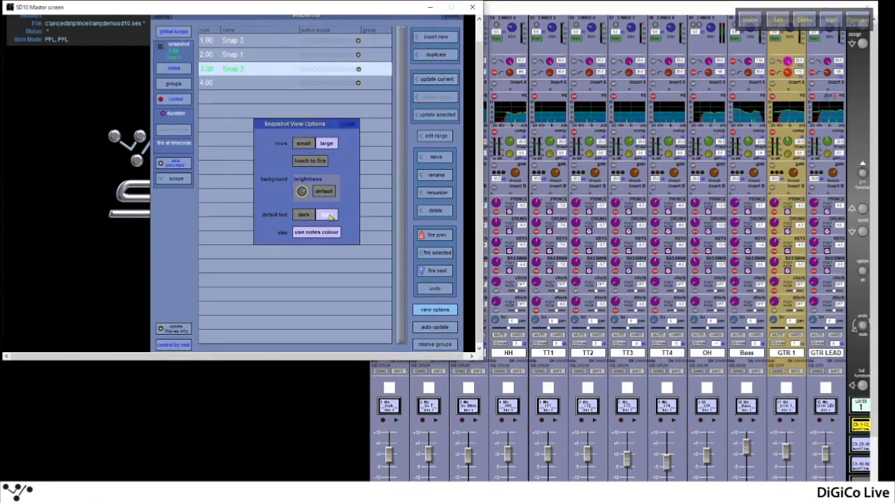
Compare dark and light default text for the snapshot list, keep light, and close the view options
click(305, 218)
click(327, 218)
click(348, 125)
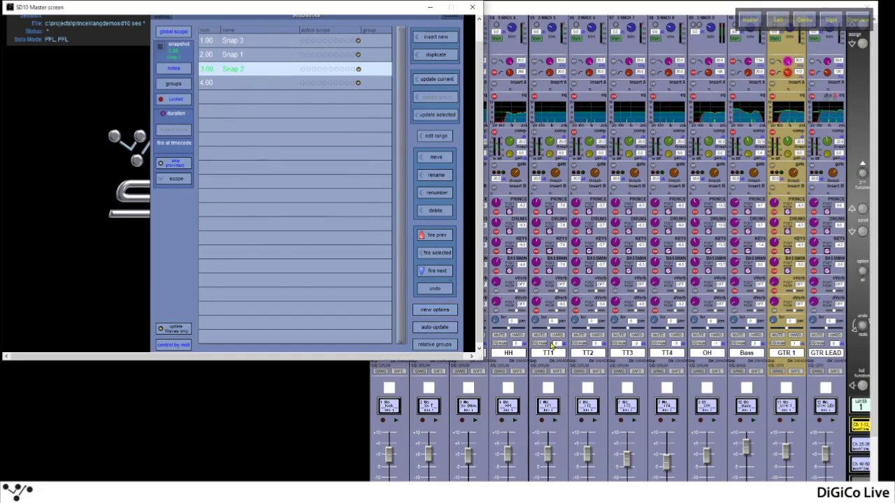
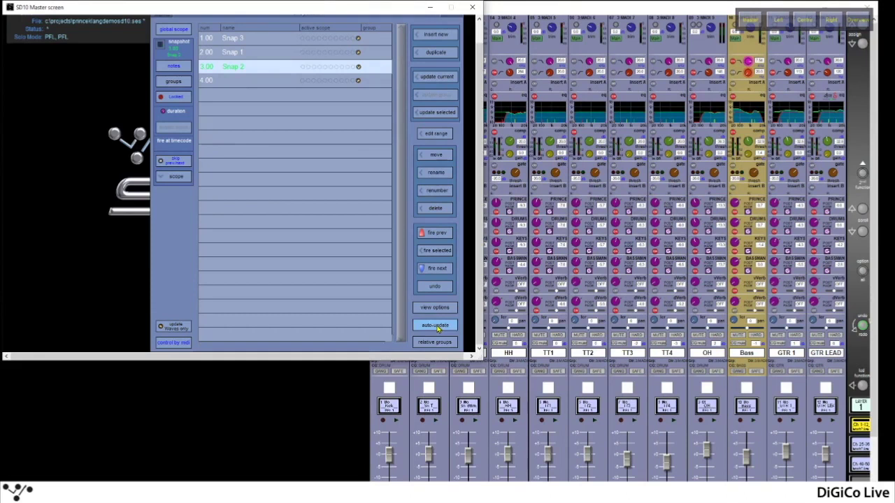
With auto-update on, lower the OH, TT4 and GTR 1 faders and mute OH, Bass and GTR 1
drag(707, 451, 667, 463)
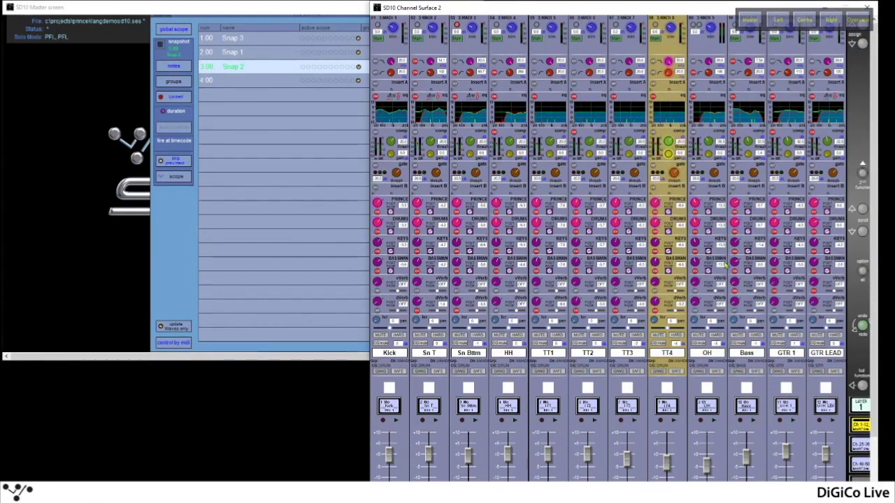
click(707, 389)
click(747, 389)
click(786, 389)
mouse_move(786, 451)
mouse_down()
mouse_move(786, 464)
mouse_move(783, 453)
mouse_up()
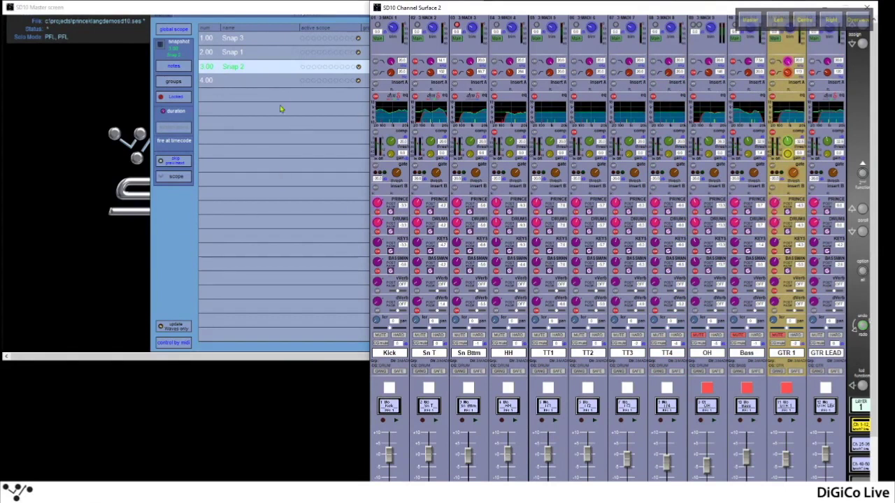
Toggle auto-update and review the recall and update settings in the Global Snapshot Scope
click(261, 5)
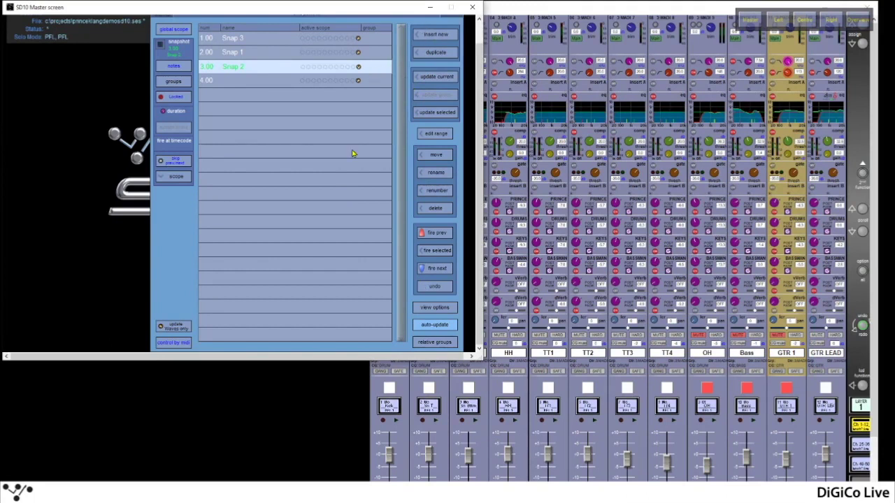
click(436, 327)
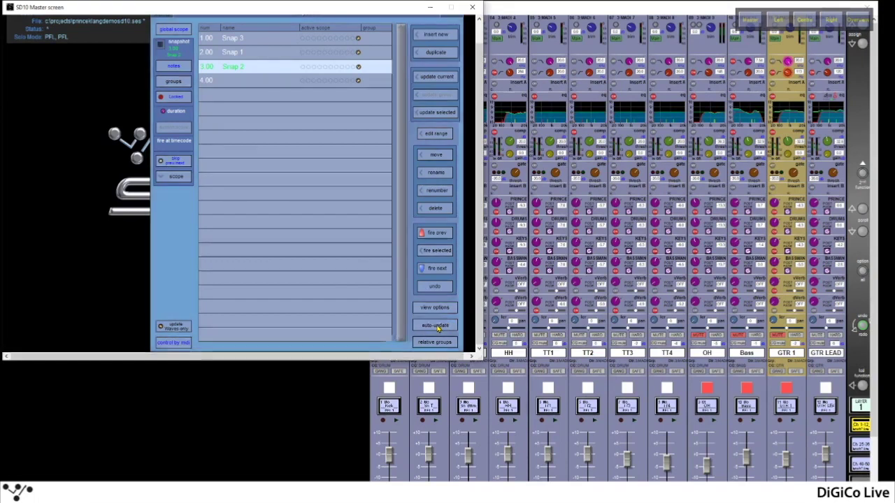
click(173, 30)
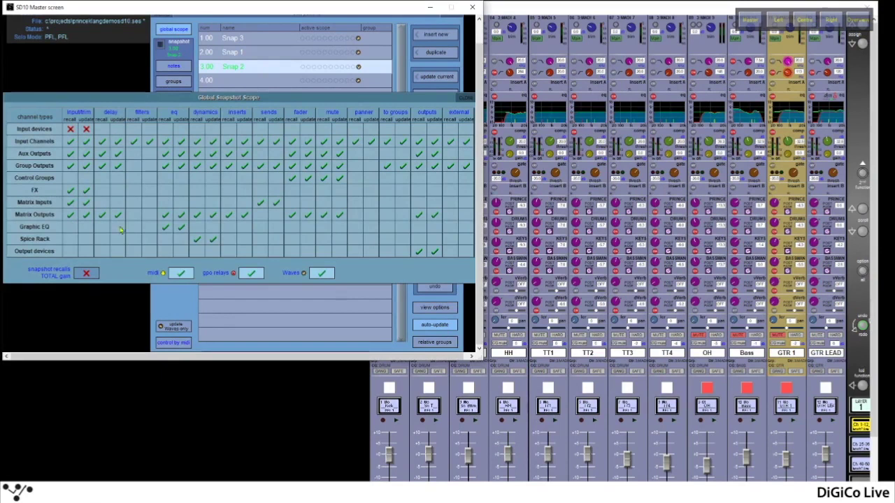
click(465, 101)
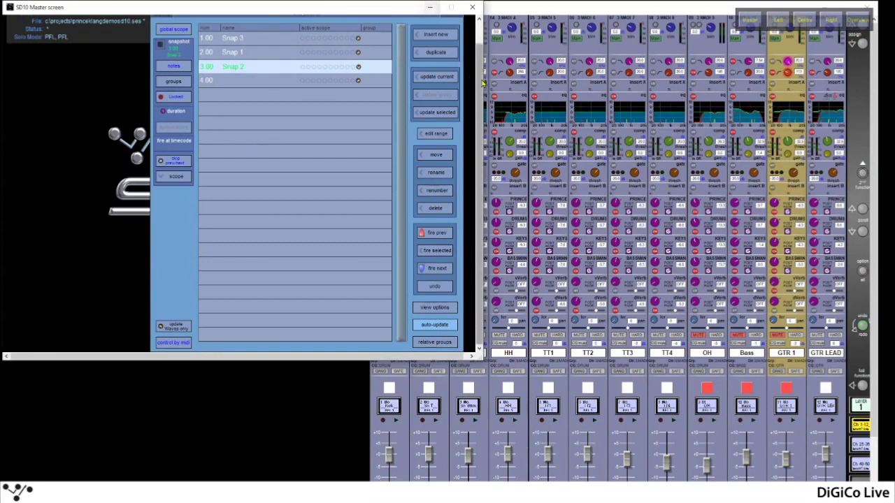
mouse_move(484, 85)
mouse_down()
mouse_move(482, 68)
mouse_move(482, 91)
mouse_up()
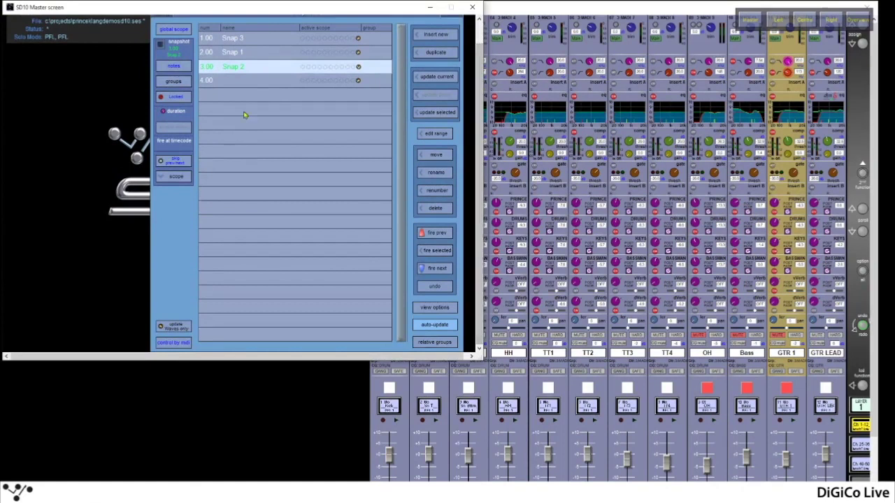
Examine Snap 2's recall scope and compare it with the Global Snapshot Scope
click(178, 178)
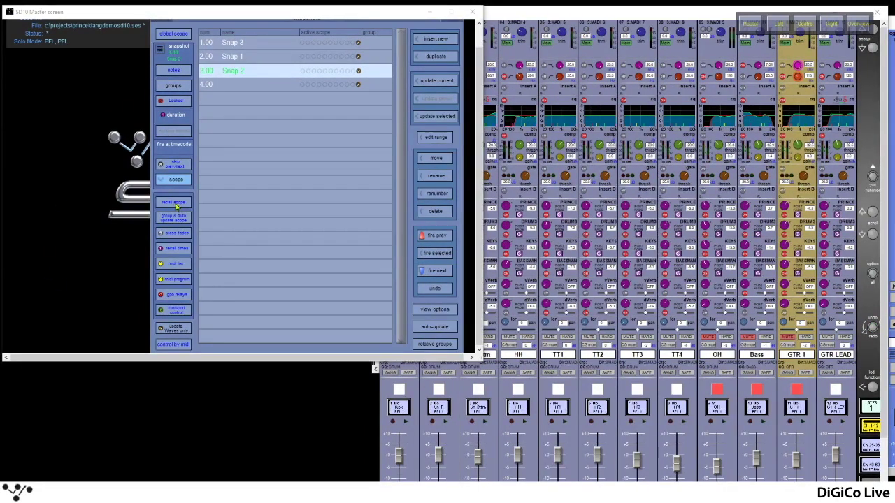
click(170, 204)
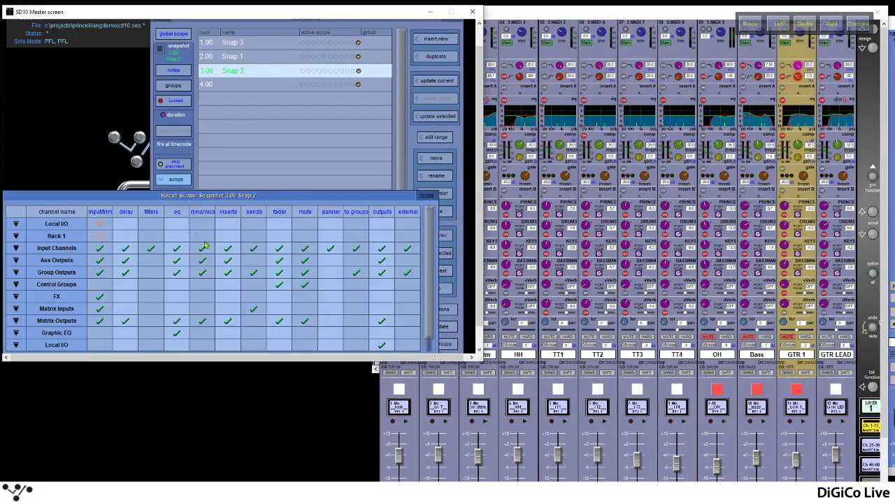
drag(281, 198, 300, 152)
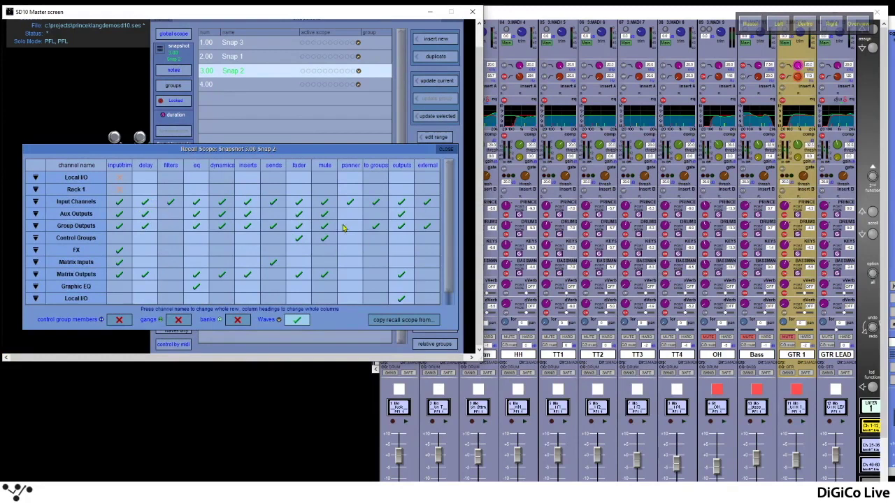
click(446, 149)
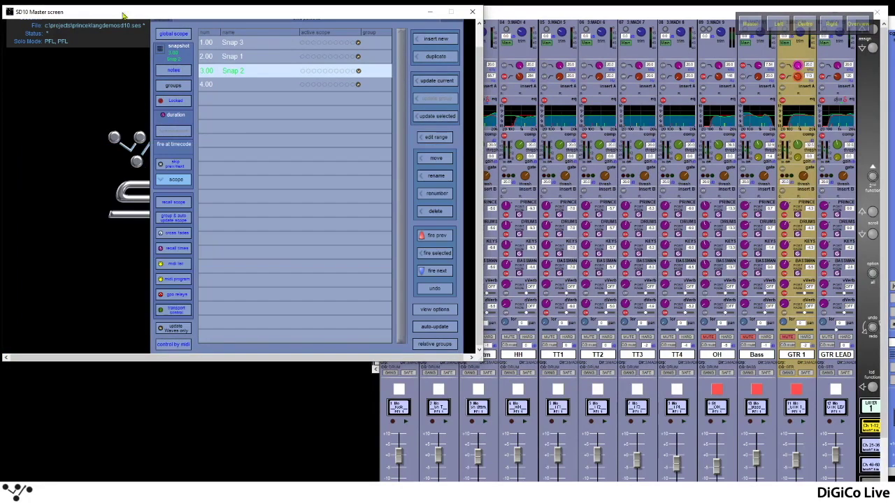
click(175, 35)
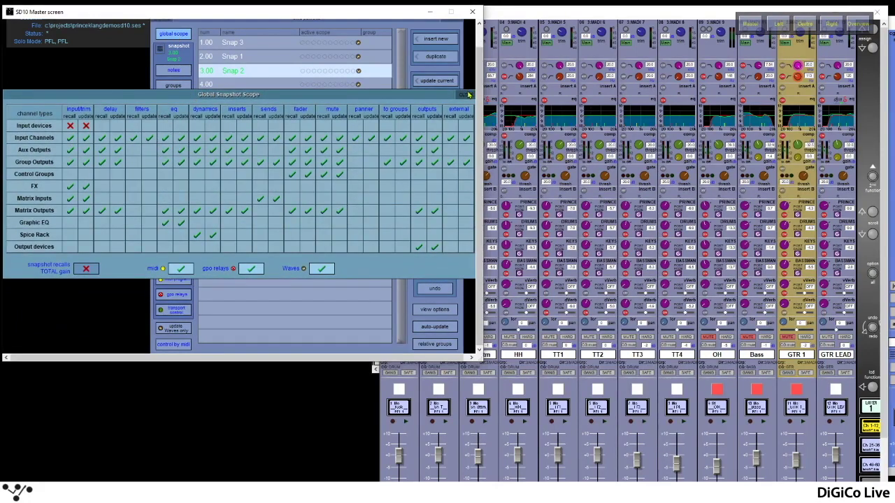
click(466, 98)
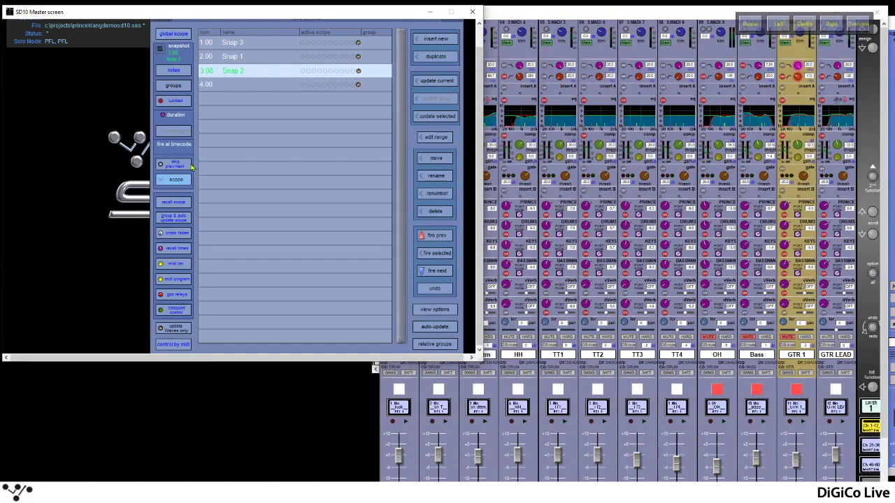
Reopen Snap 2's recall scope and examine the individual inputs under Rack 1 and Local I/O
click(179, 202)
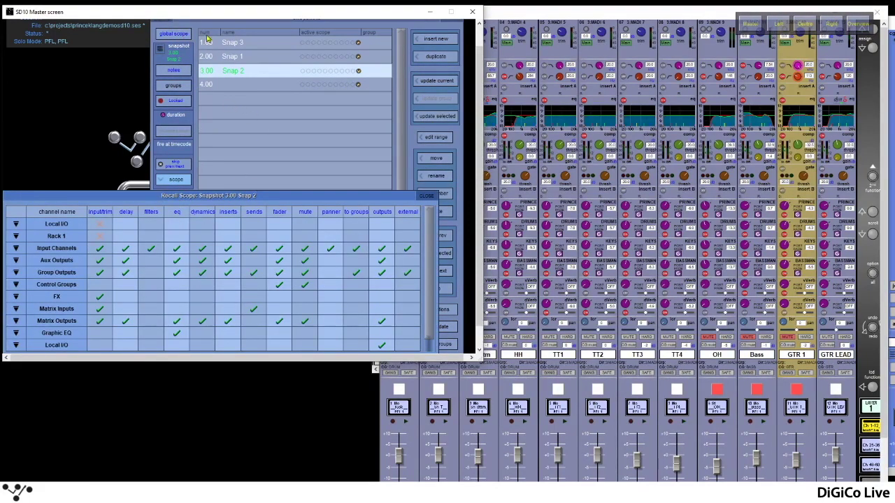
click(265, 196)
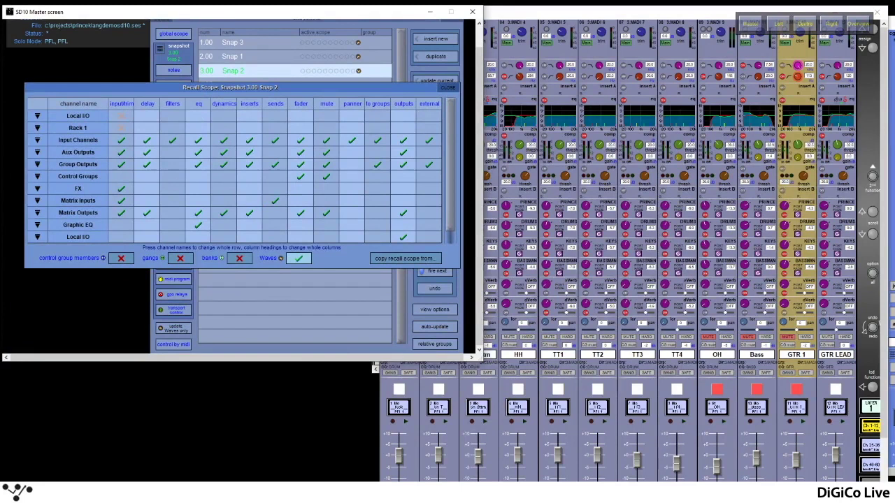
click(120, 115)
click(37, 129)
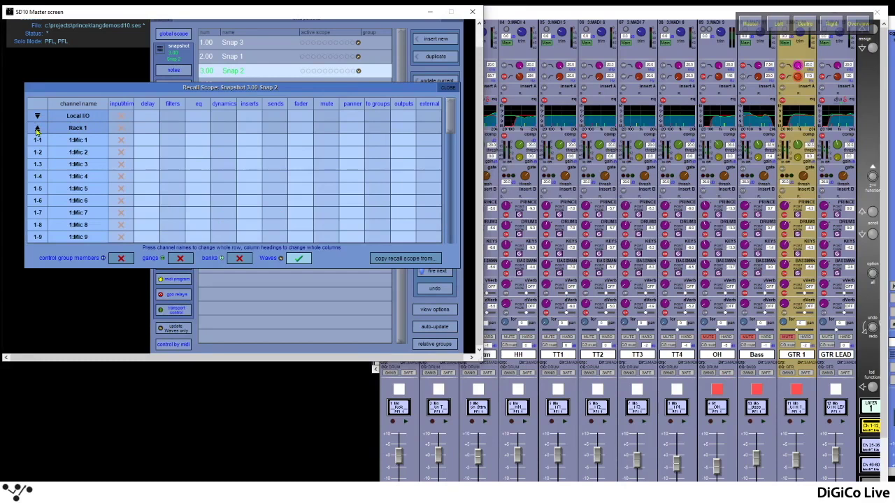
click(37, 129)
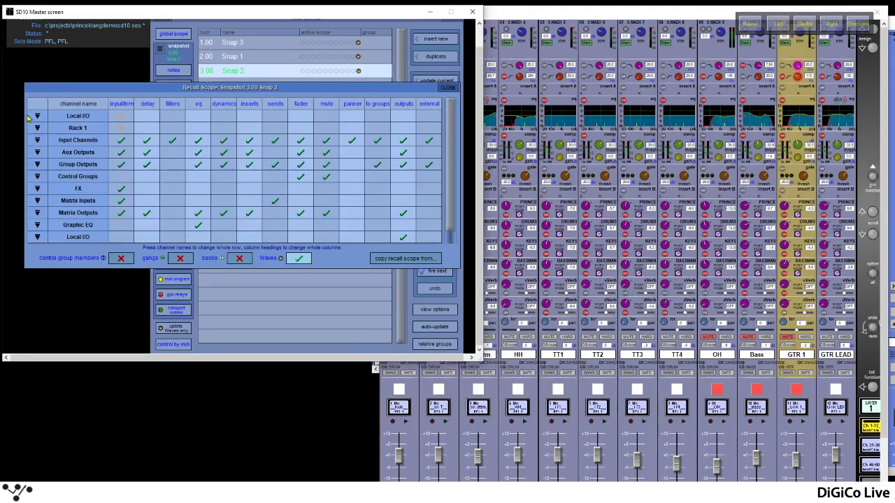
click(31, 117)
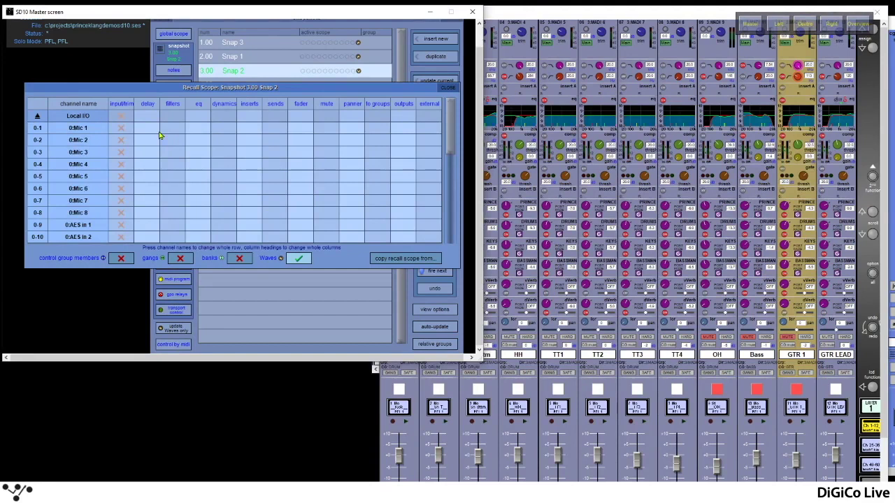
Collapse the Local I/O inputs in Snap 2's recall scope and examine the individual channels under Input Channels
click(37, 123)
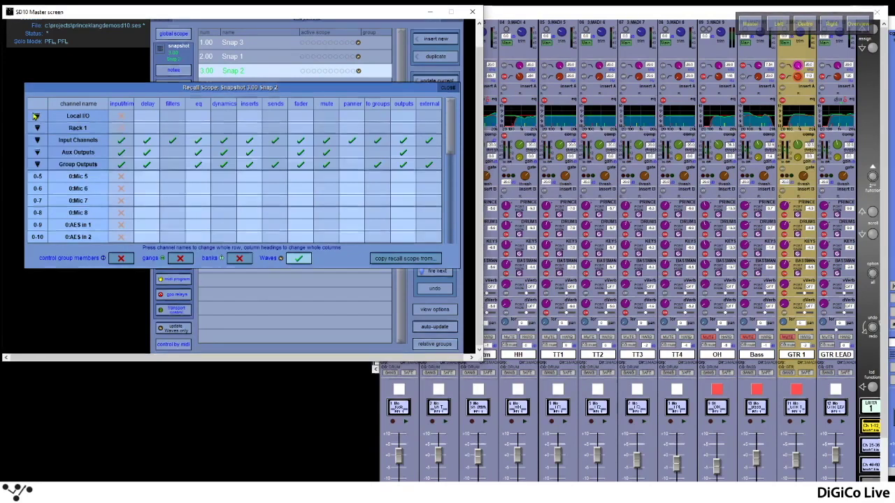
click(38, 140)
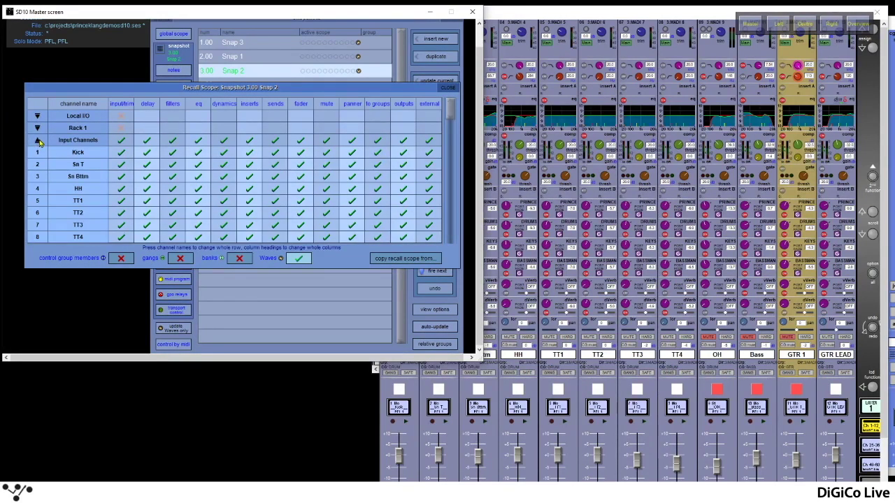
click(38, 141)
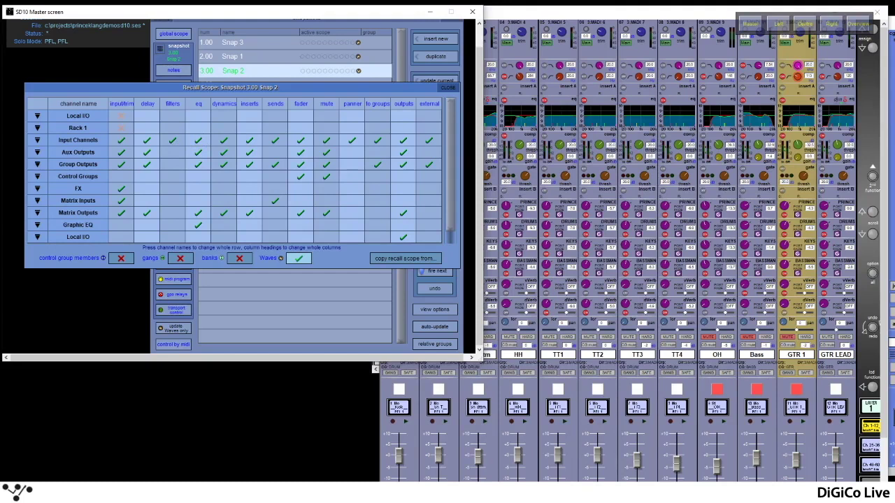
click(41, 141)
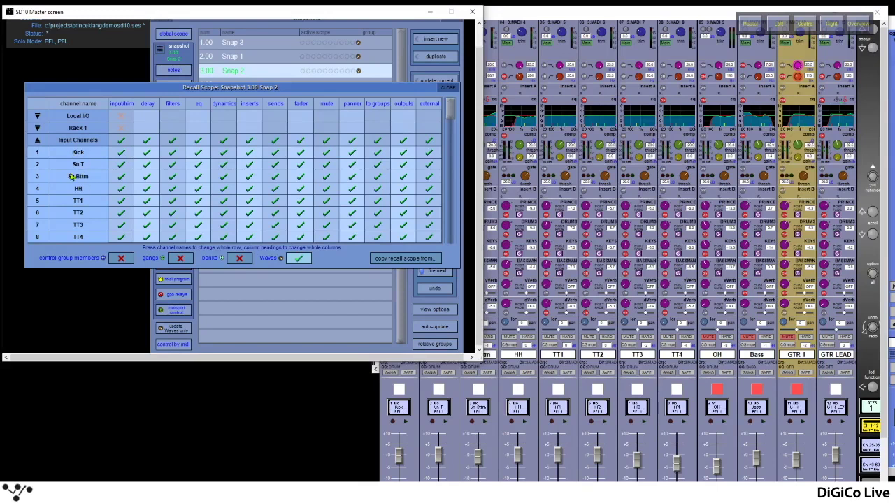
click(37, 140)
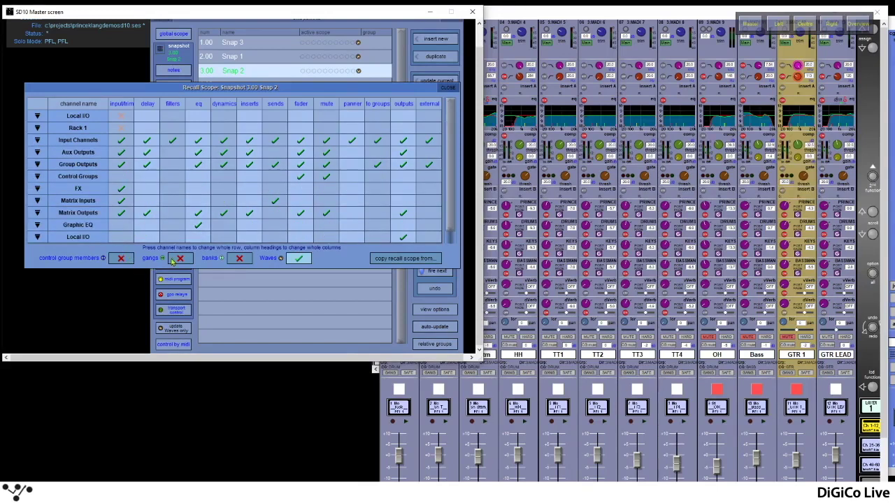
Enable recall of control group members for Snap 2, fire Snap 1, and enable the same recall option for it
scroll(453, 174, down, 1)
scroll(453, 210, up, 1)
click(121, 259)
drag(408, 85, 403, 37)
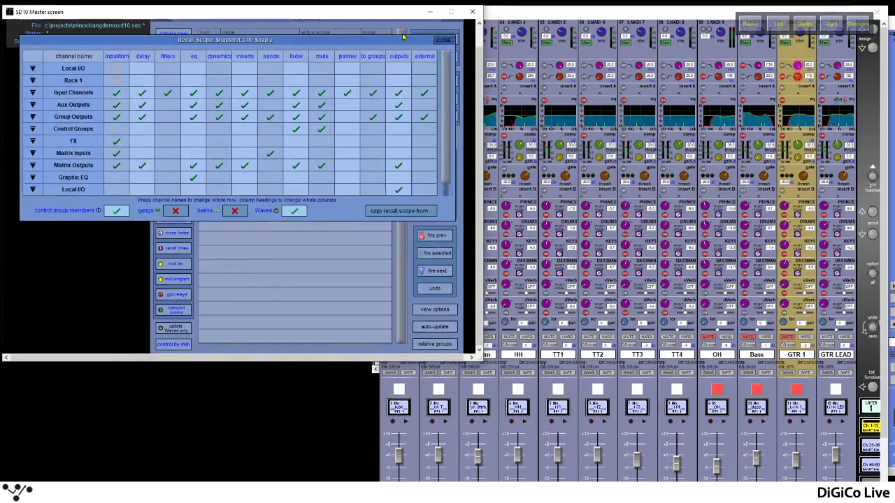
click(437, 236)
click(116, 212)
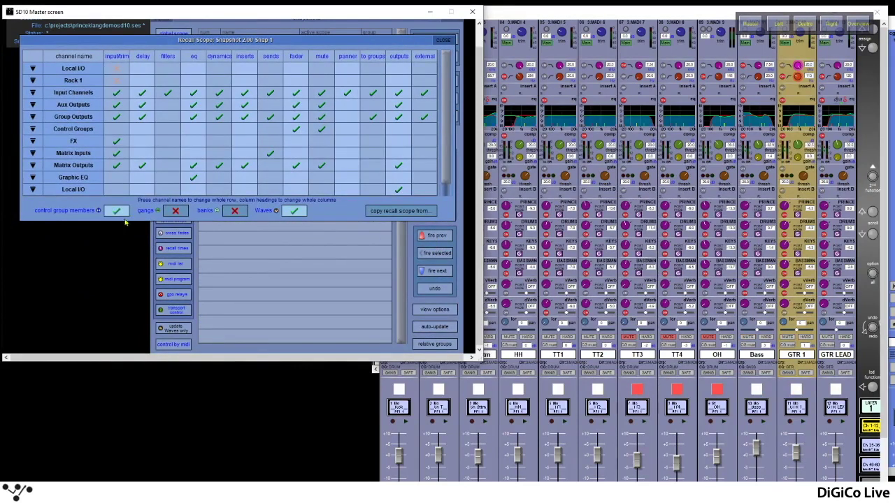
click(441, 42)
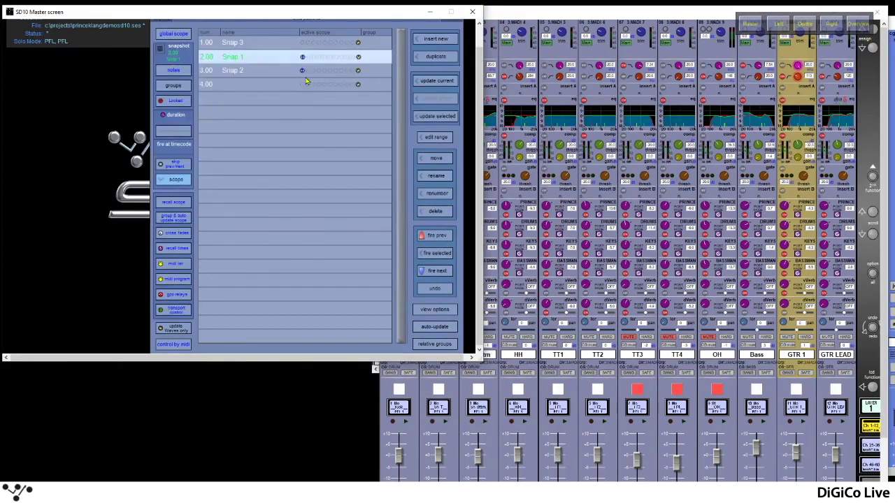
Show the control groups, check the GTR group's member assignment, and fire Snap 2
click(805, 26)
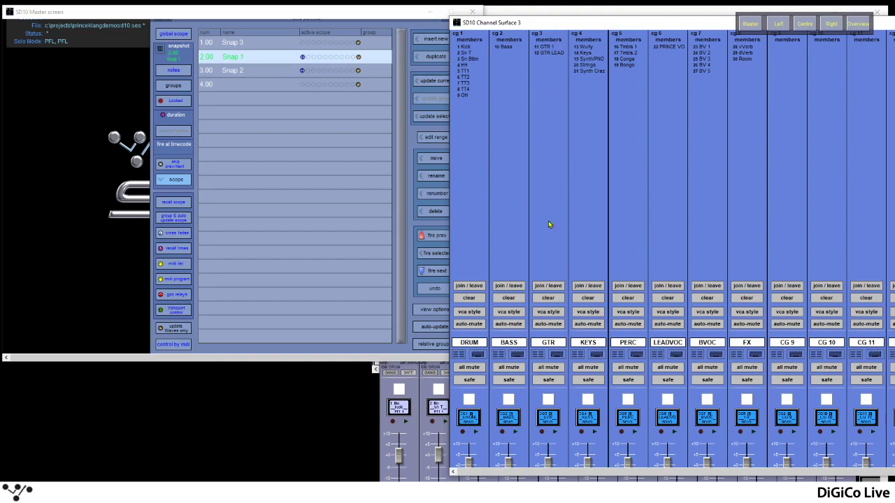
click(549, 286)
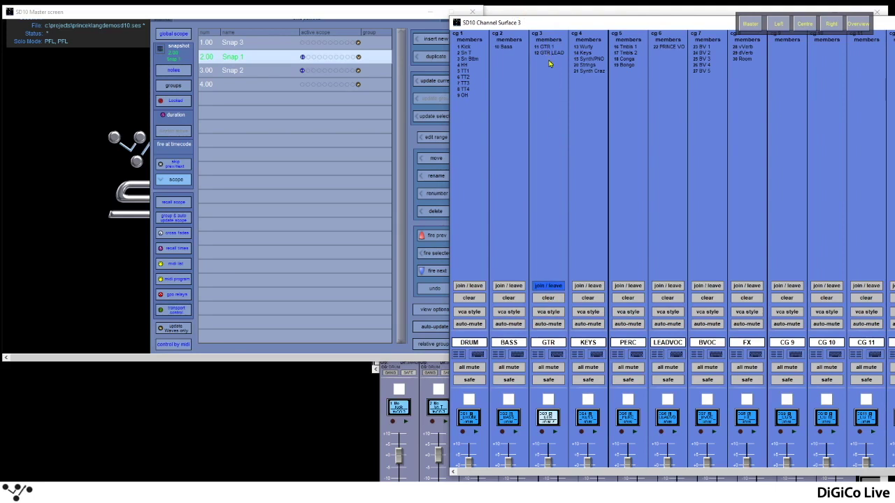
click(550, 287)
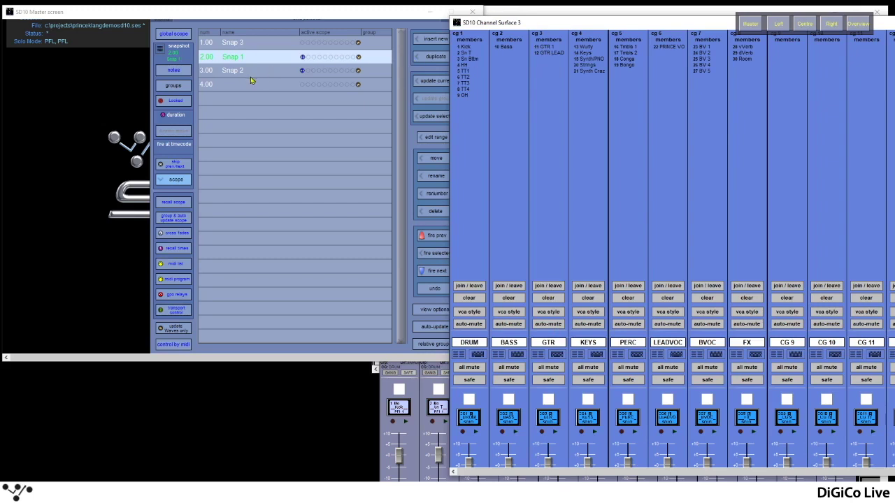
click(441, 272)
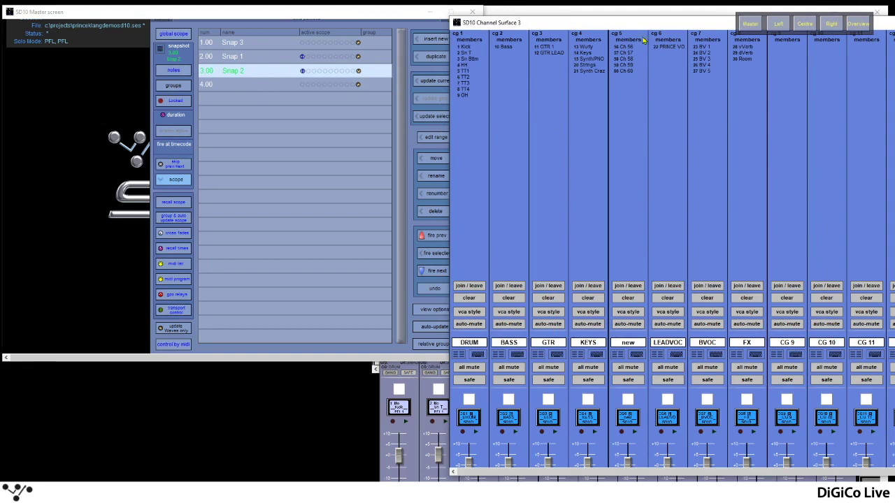
Remove GTR LEAD from the GTR control group and update the current snapshot, Snap 2
click(549, 288)
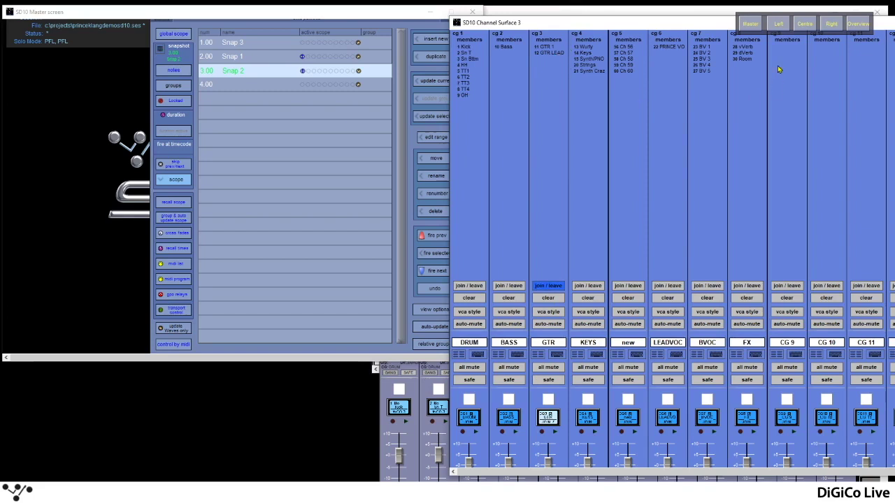
click(778, 25)
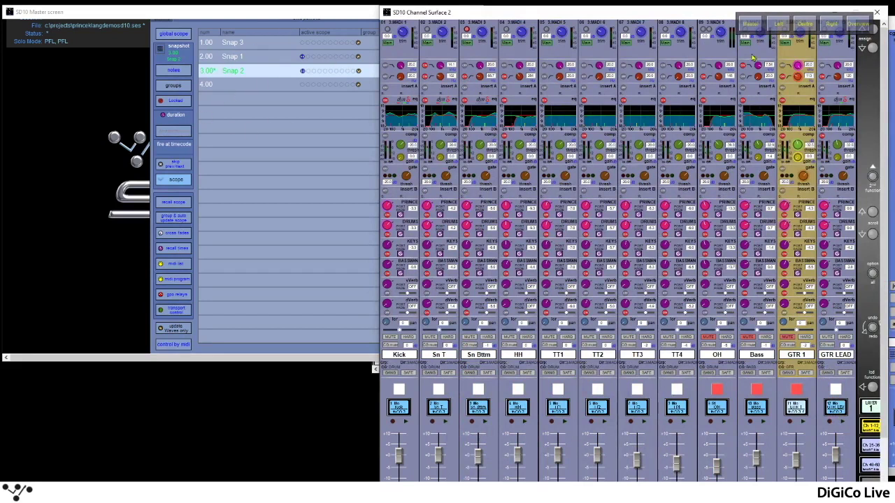
click(804, 25)
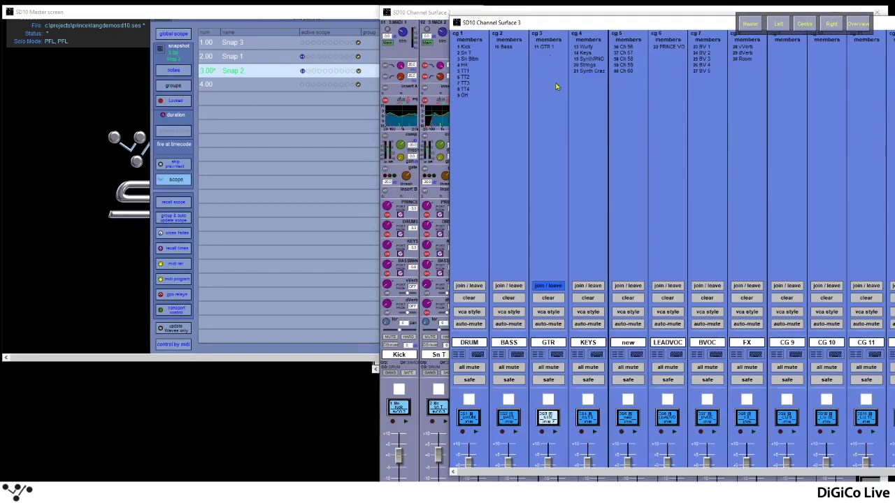
click(547, 297)
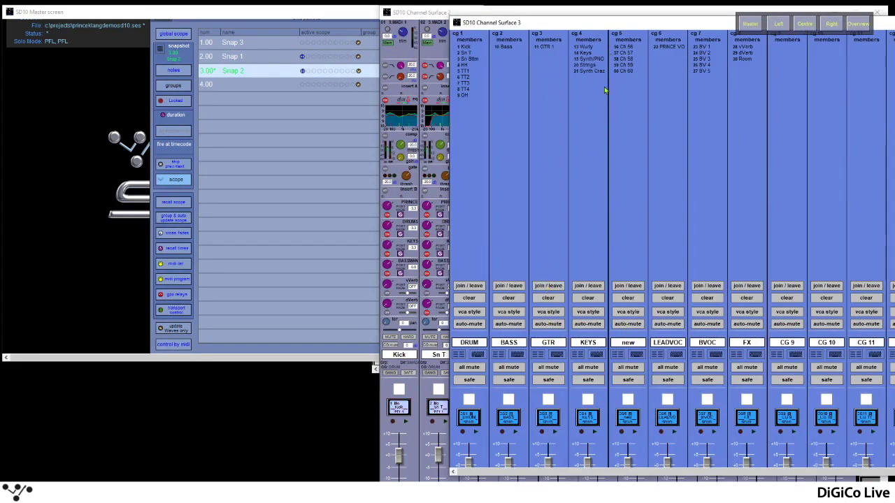
click(318, 22)
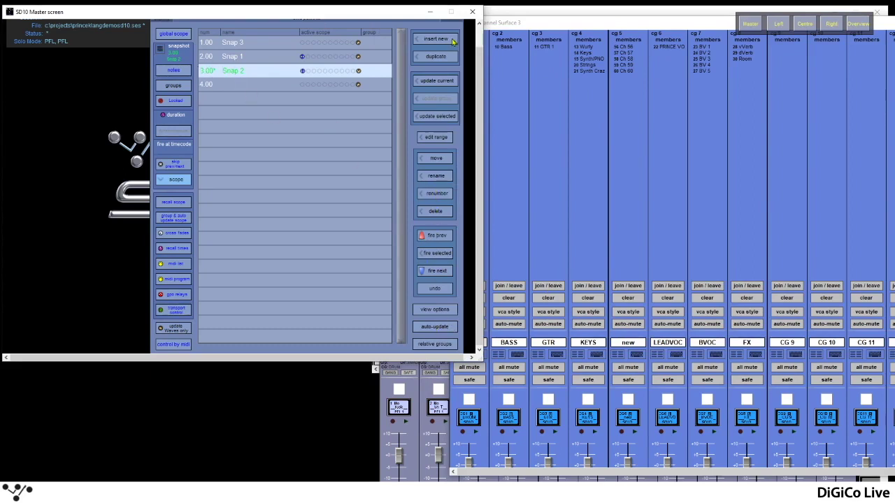
click(445, 87)
Fire Snap 1, Snap 2 and Snap 1 again to compare their control group members
click(437, 236)
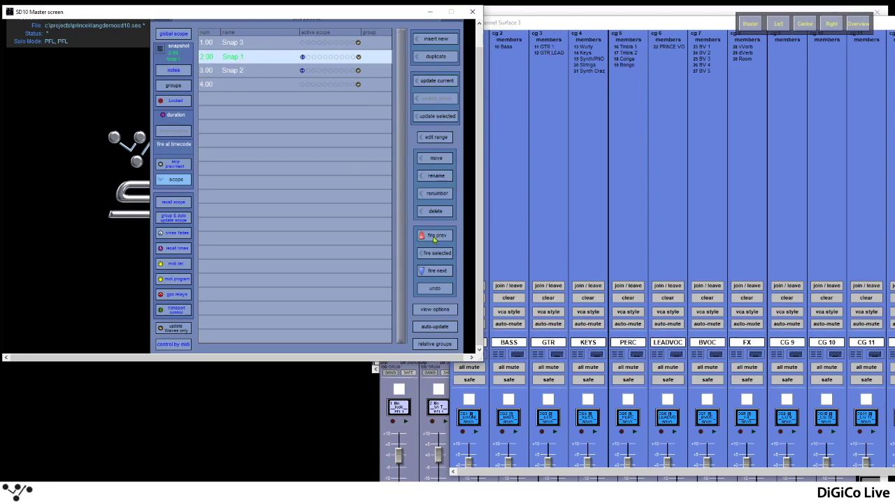
click(442, 272)
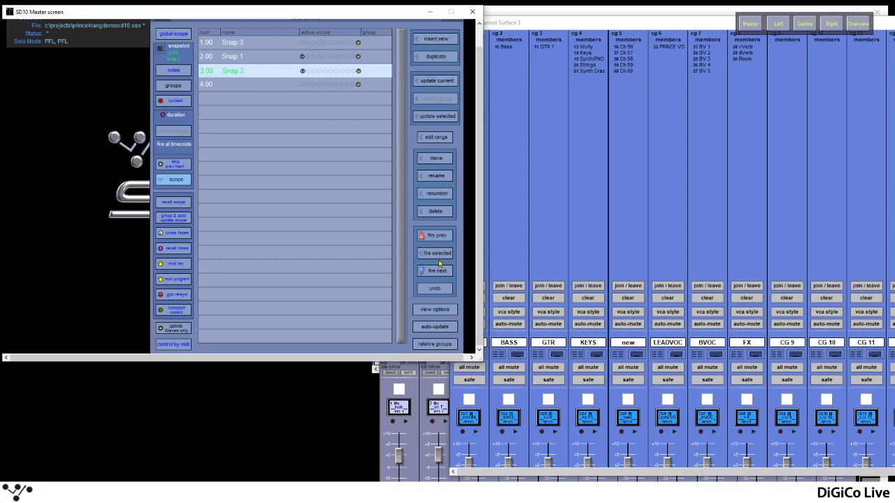
click(435, 236)
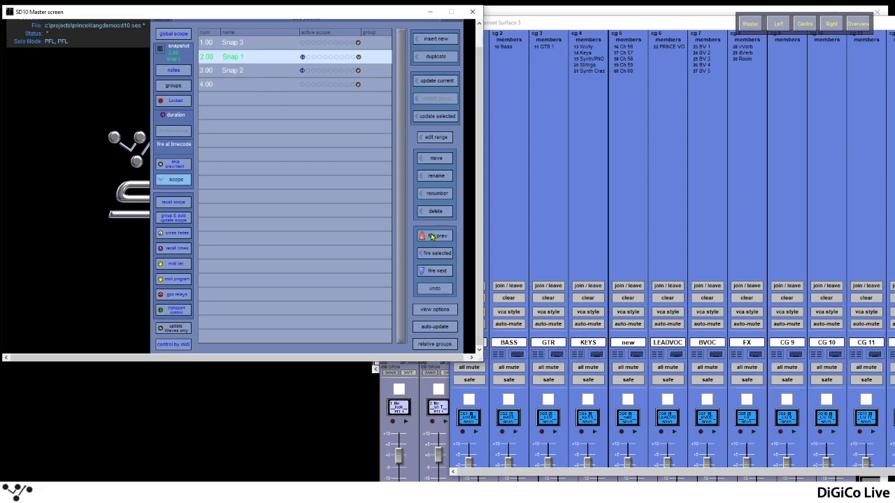
Review Snap 1's recall scope and its group and auto-update scope, including the control group members and gangs settings
click(178, 206)
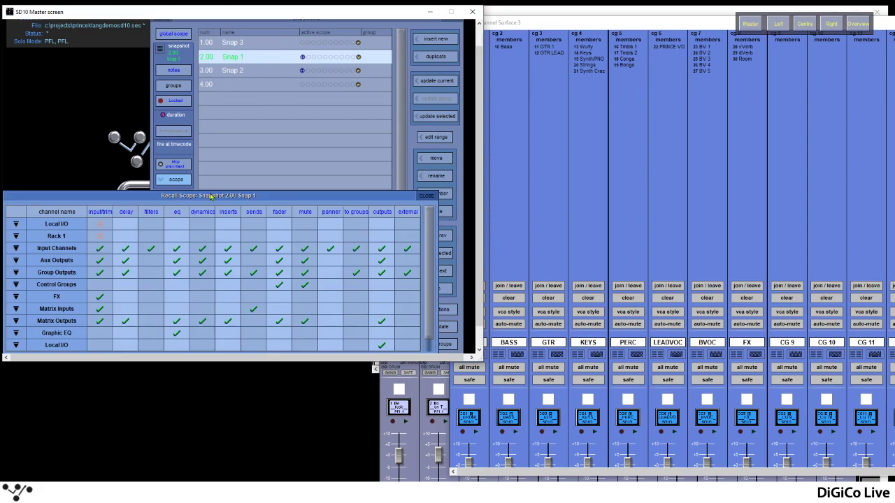
click(428, 196)
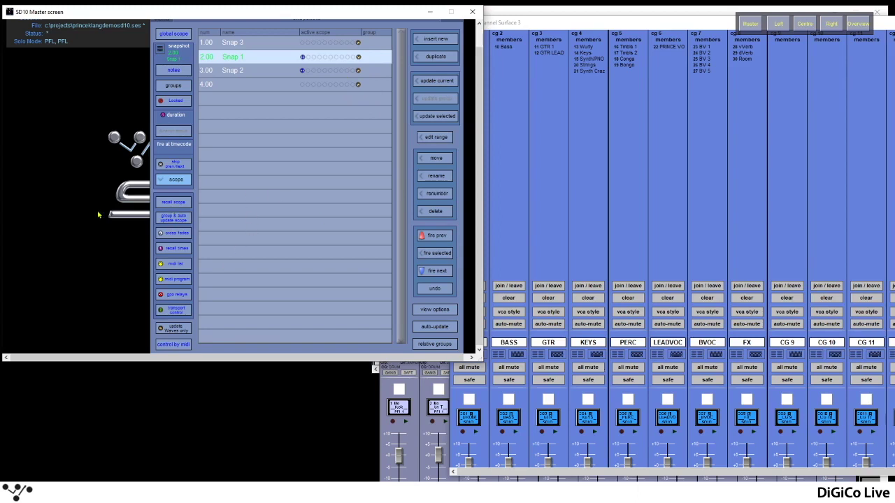
click(178, 220)
drag(201, 198, 211, 118)
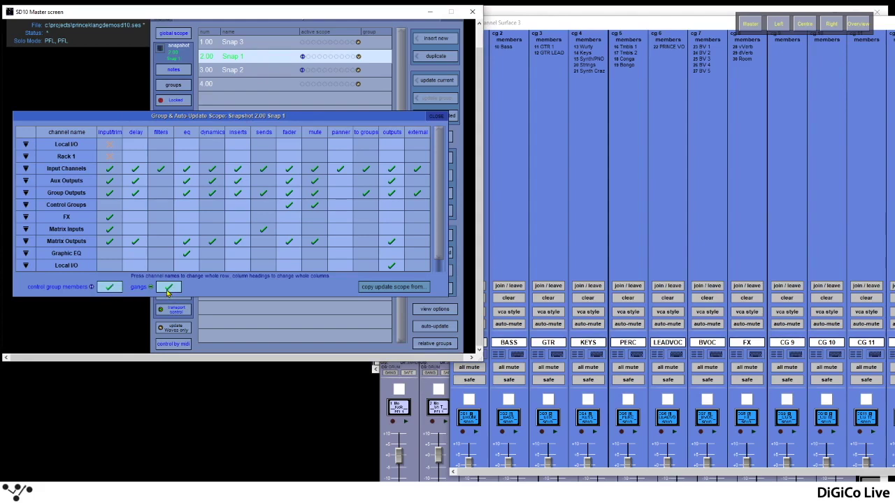
drag(224, 117, 227, 105)
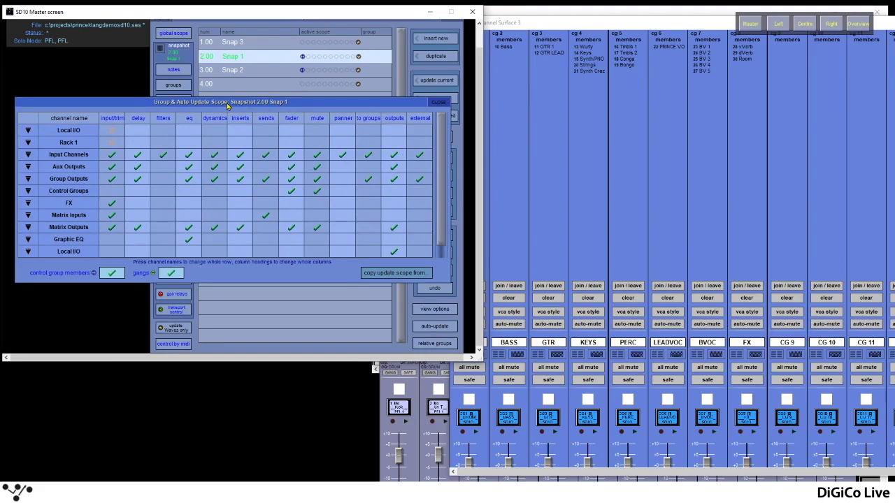
drag(255, 105, 260, 97)
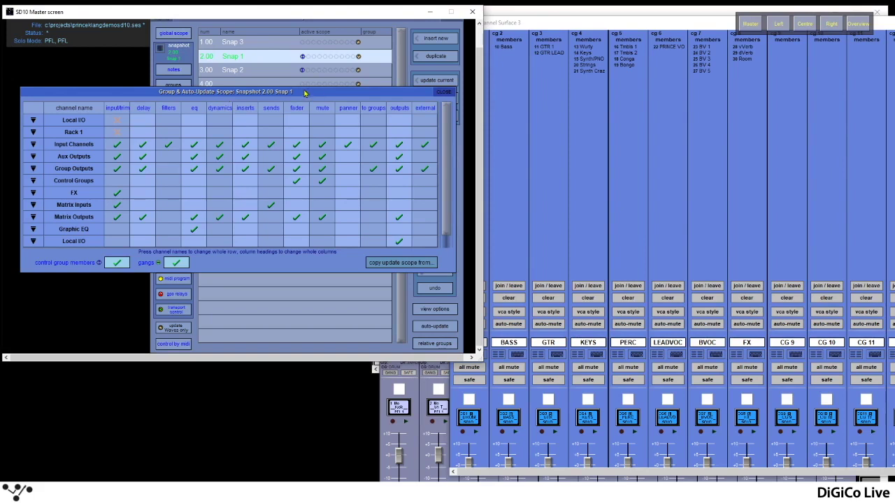
drag(304, 93, 310, 85)
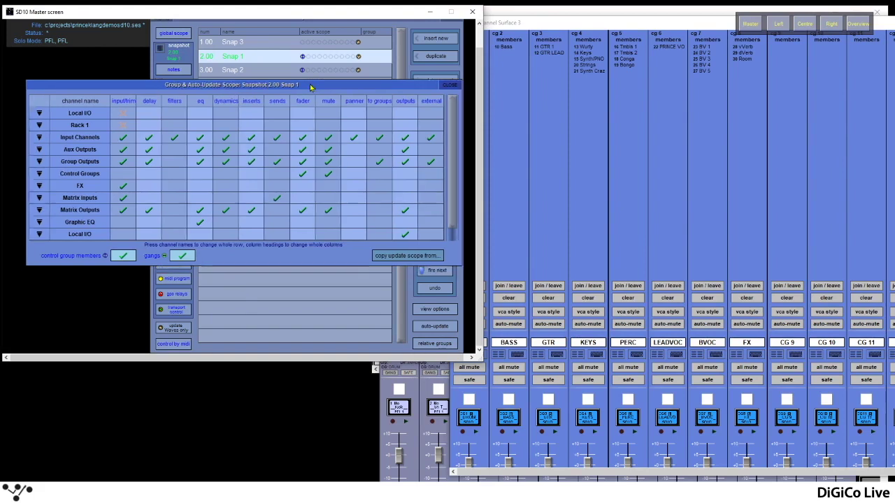
click(449, 85)
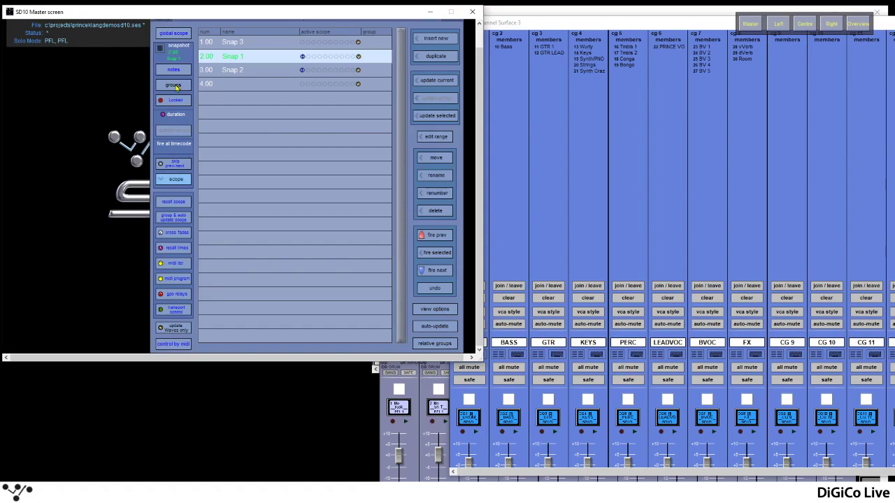
Create a snapshot group named Scene 1
click(175, 85)
drag(162, 99, 193, 95)
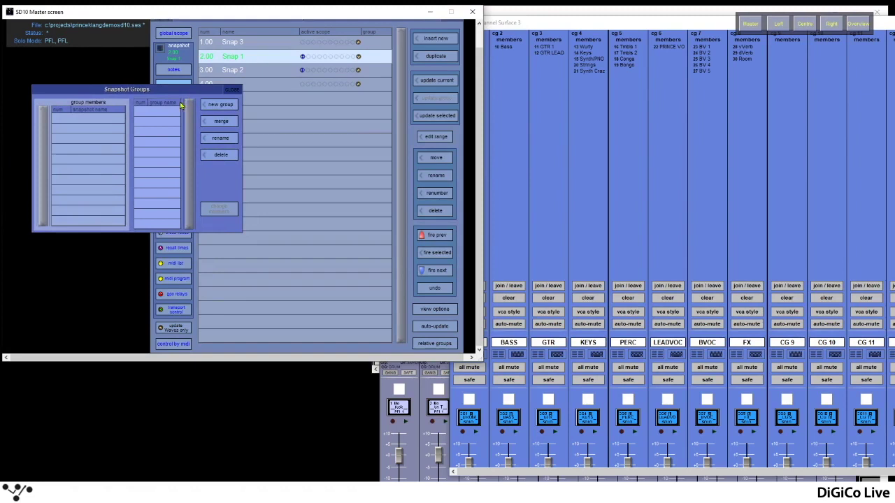
click(221, 105)
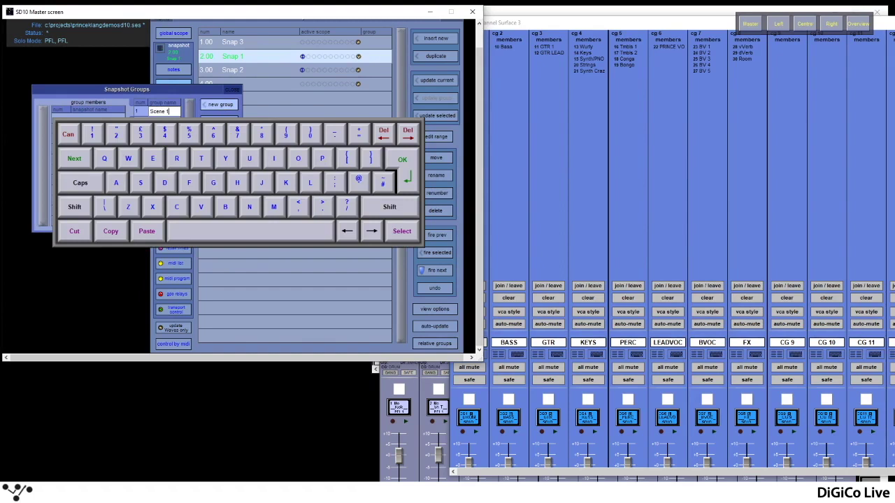
key(Return)
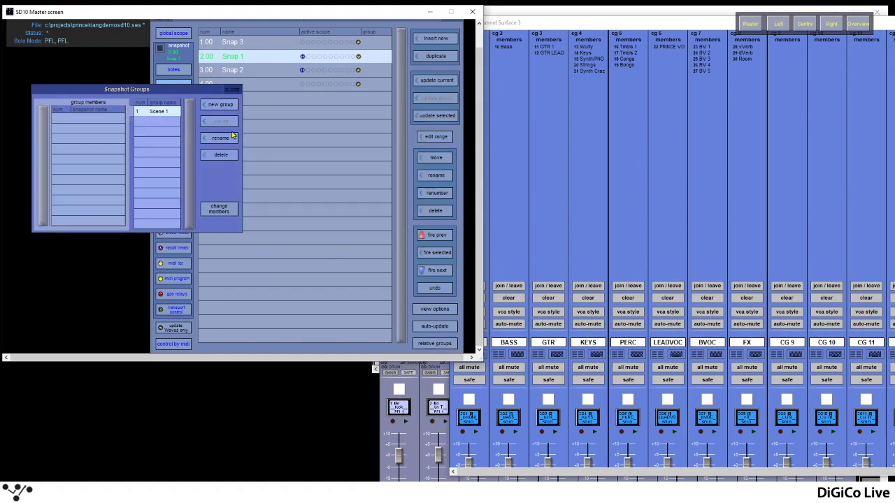
Add Snap 1, Snap 3, Snap 2 and the unnamed snapshot 4.00 to the Scene 1 group, and fire snapshot 4.00
click(223, 210)
click(261, 59)
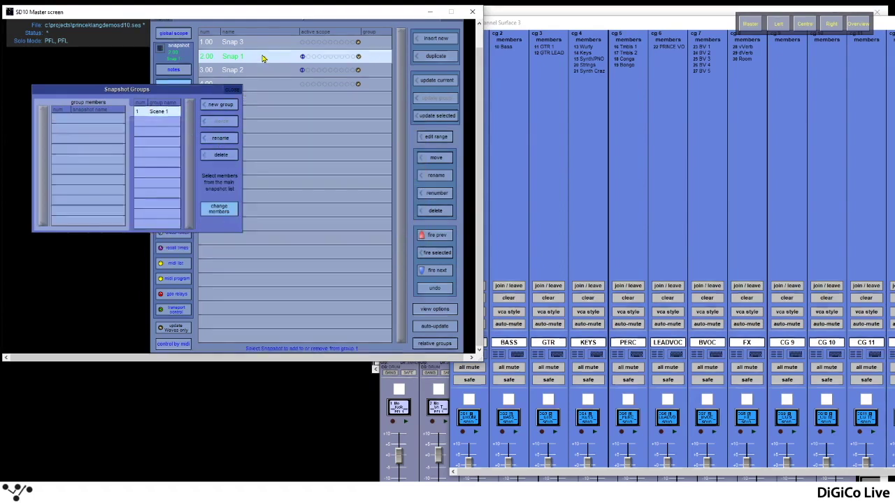
click(265, 45)
click(266, 84)
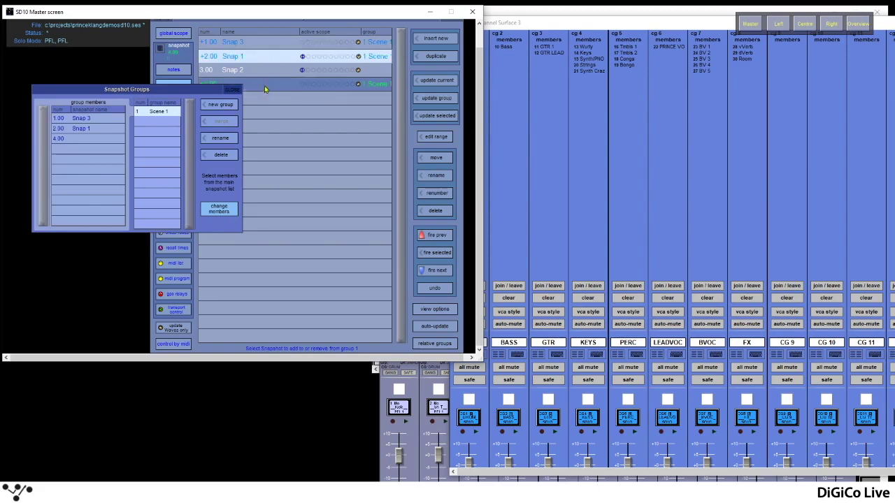
click(267, 73)
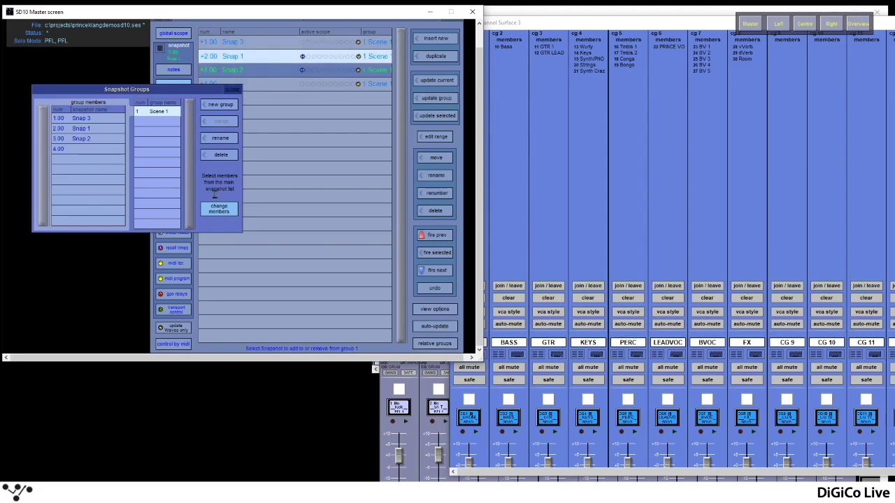
click(220, 211)
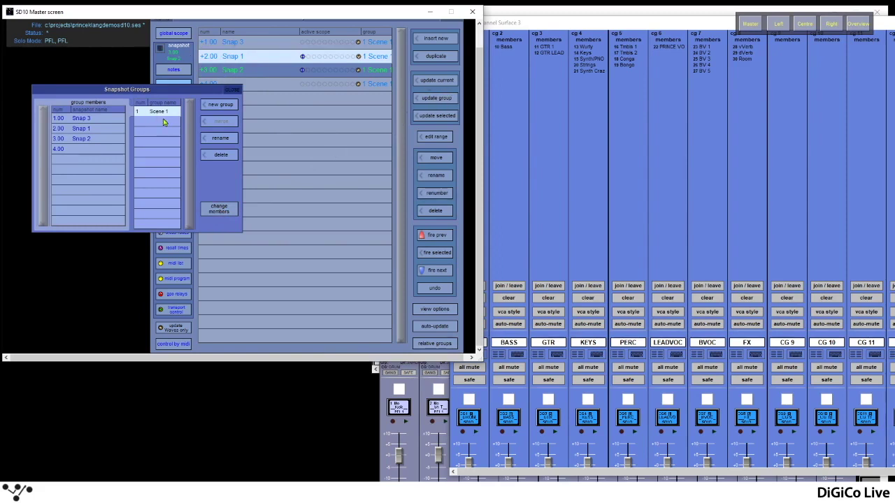
click(234, 91)
click(434, 272)
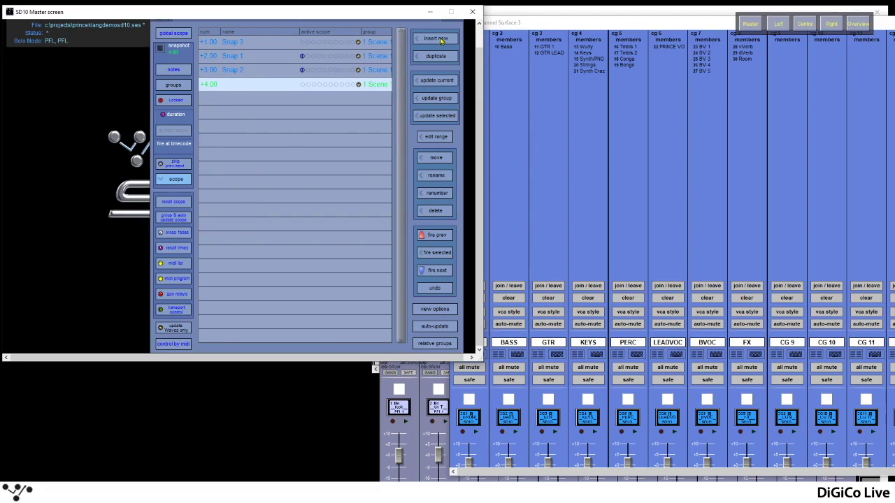
Bring up the input channel surface beside the master screen and insert a new unnamed snapshot after 4.00
click(774, 24)
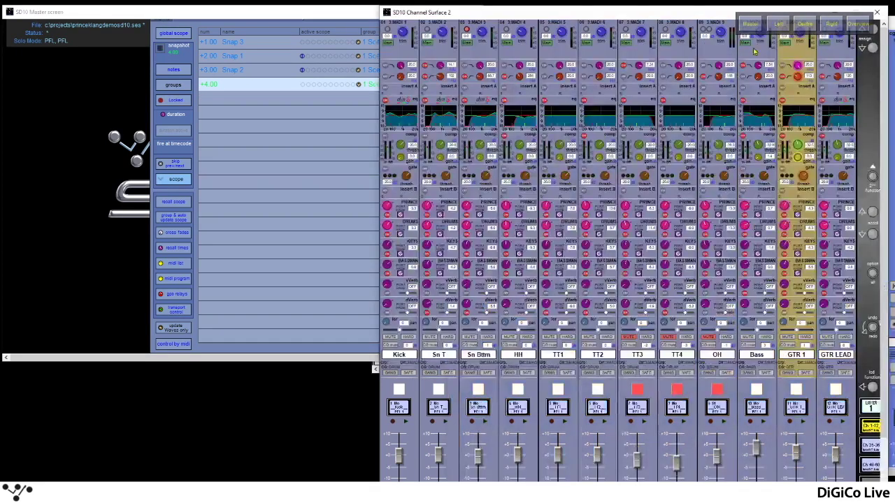
drag(598, 17, 631, 24)
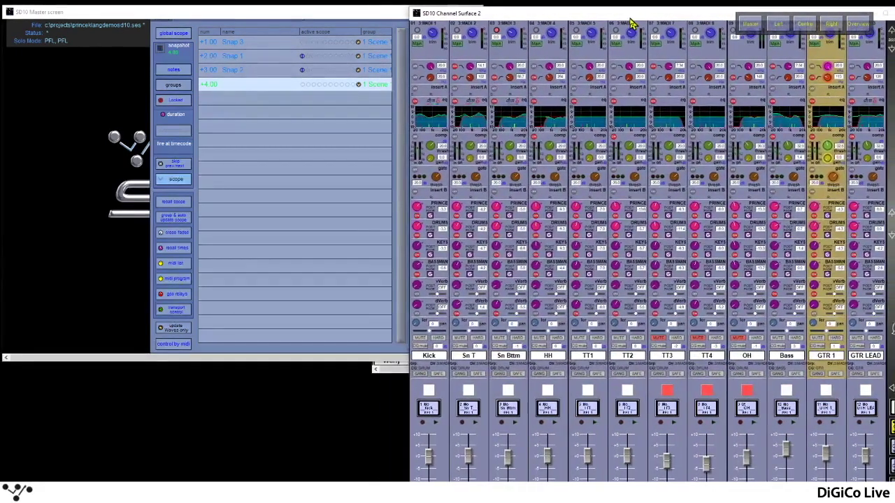
click(307, 22)
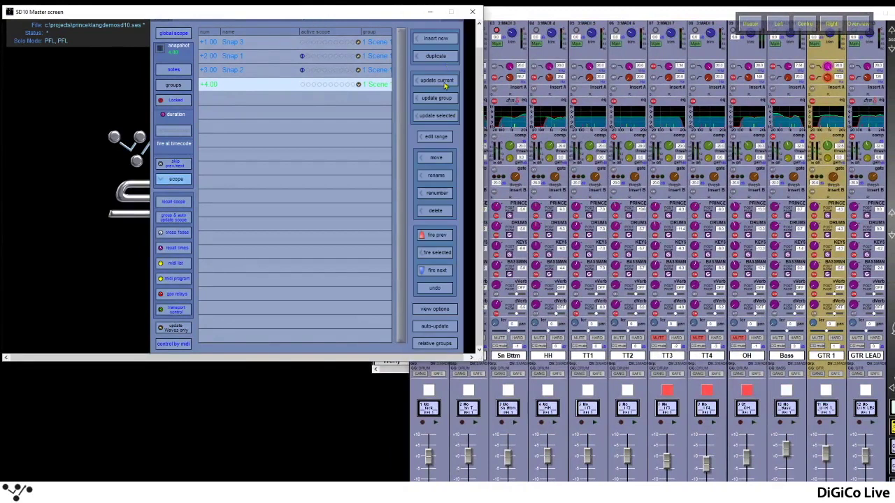
click(438, 39)
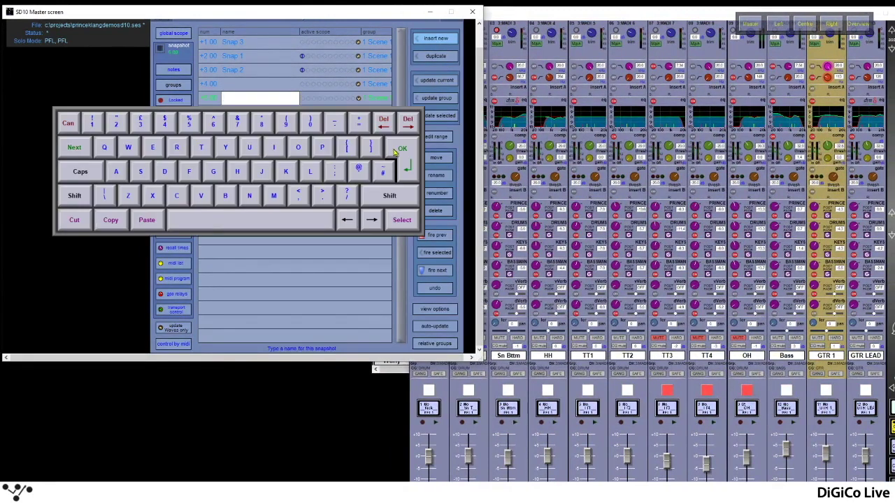
click(395, 153)
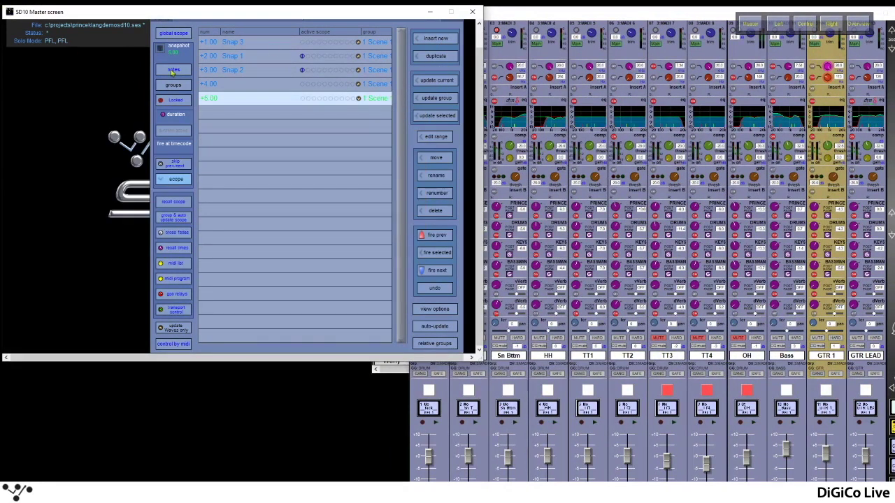
Use Global Set to Defaults to set the faders of all input channels to 0 dB
click(59, 26)
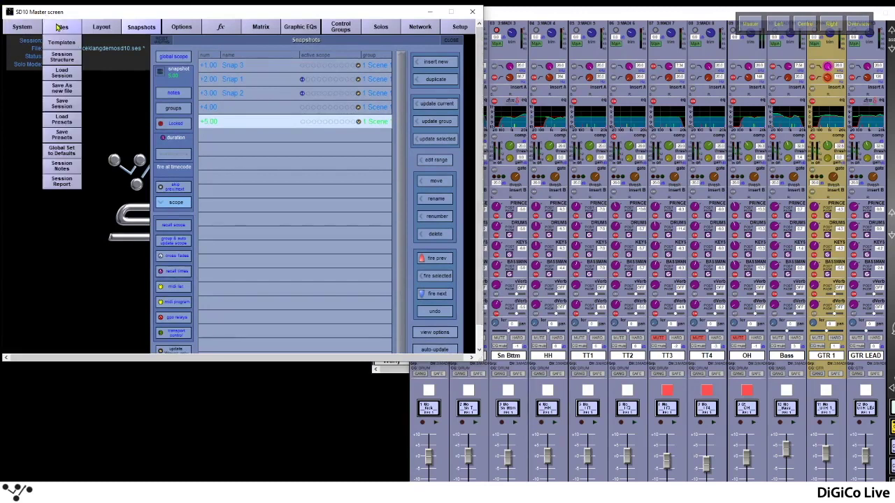
click(60, 150)
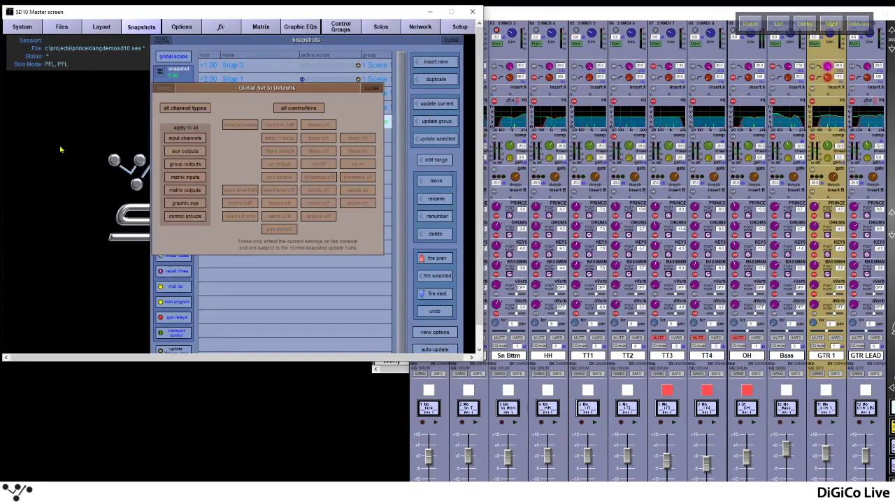
drag(248, 89, 86, 102)
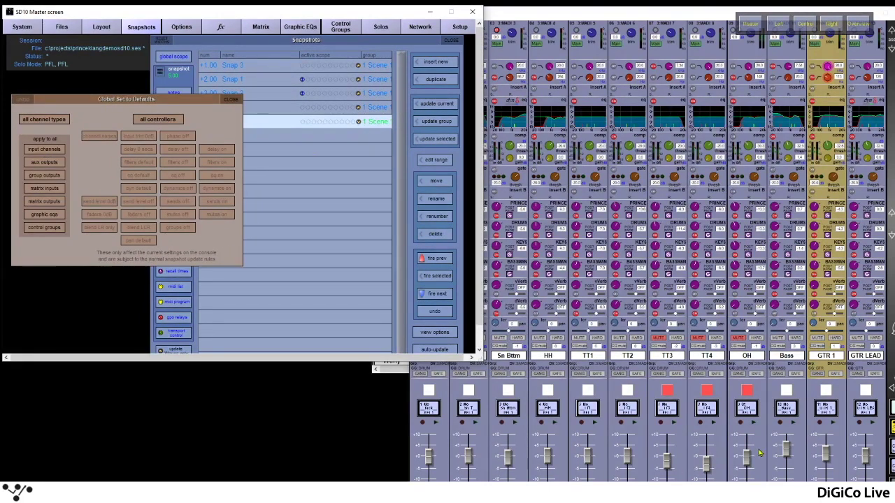
click(40, 151)
click(109, 215)
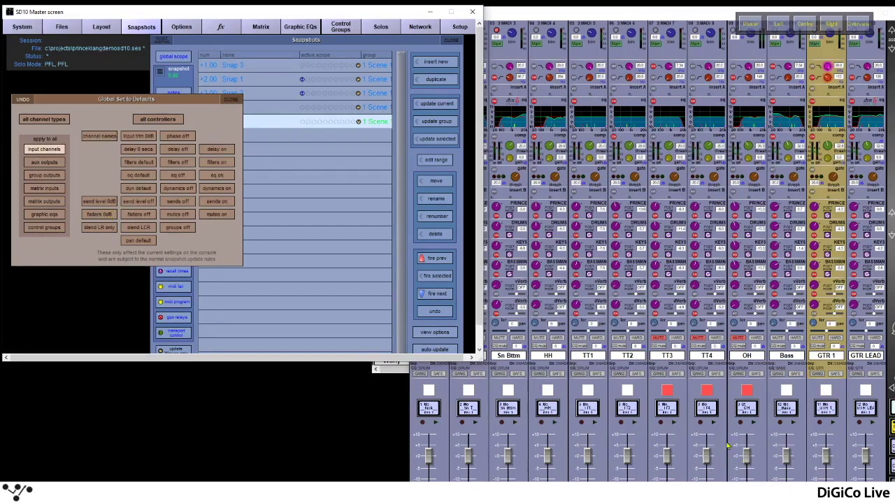
Insert another unnamed snapshot after 5.00 and return to the Global Set to Defaults settings
click(360, 58)
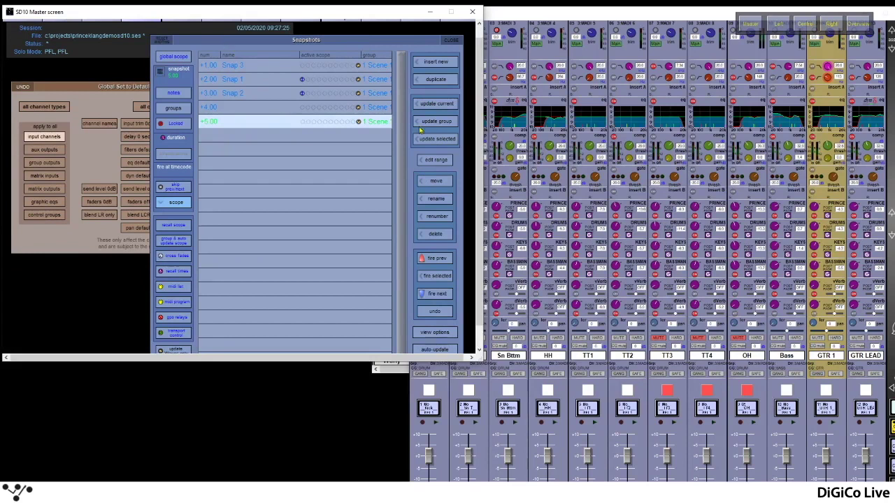
click(430, 63)
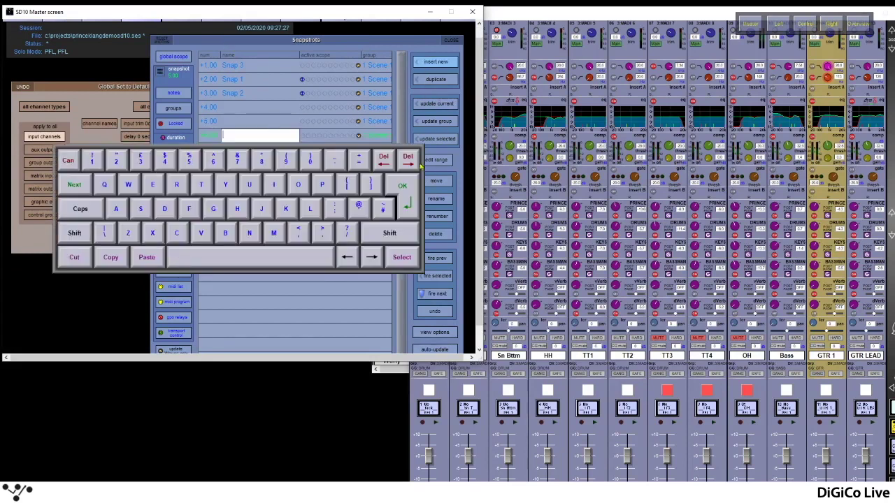
click(109, 93)
click(109, 92)
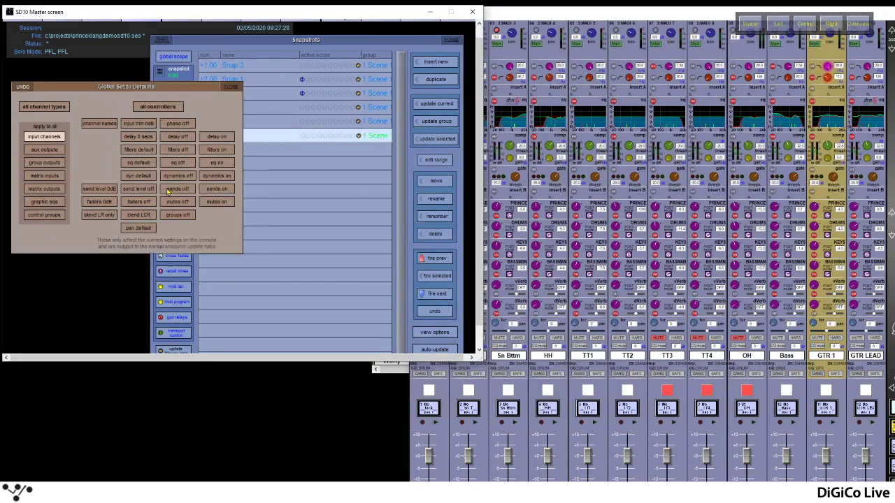
Set all input channel faders to off, update the current snapshot 6.00 and insert an unnamed snapshot after it
click(145, 202)
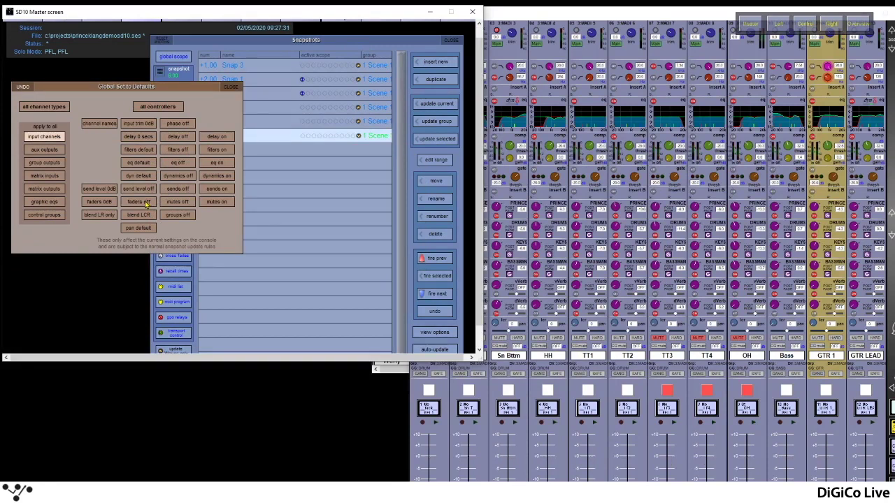
click(442, 104)
click(437, 63)
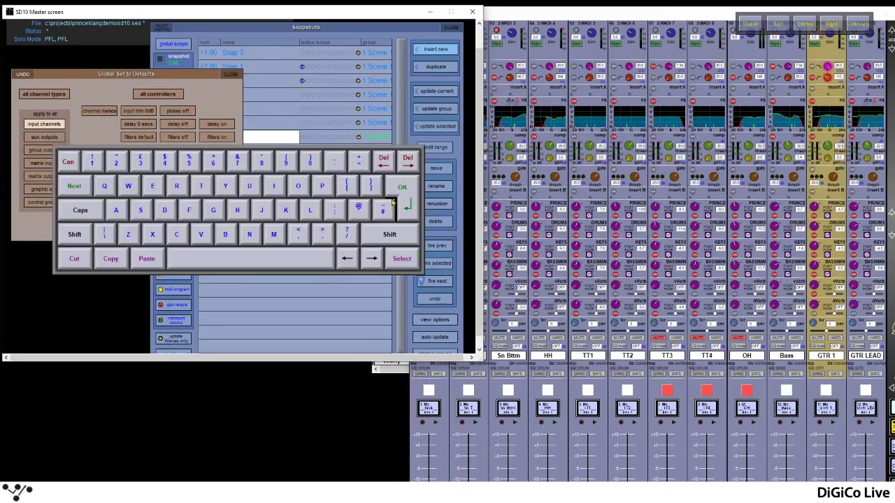
key(Return)
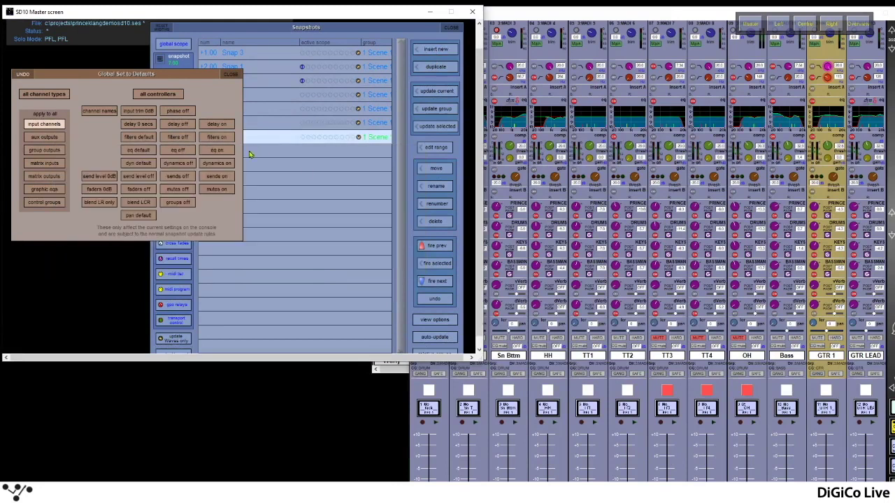
Set all input channel faders to 0 dB and insert another unnamed snapshot after 7.00
click(102, 191)
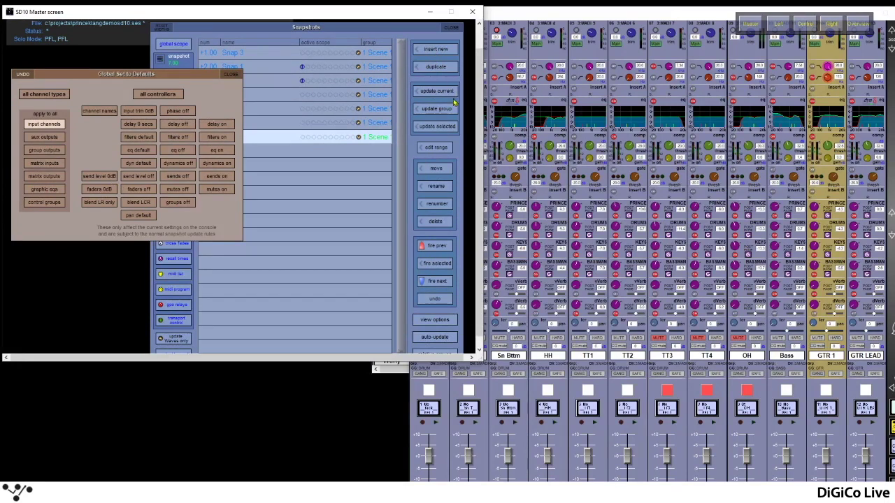
click(444, 51)
click(404, 209)
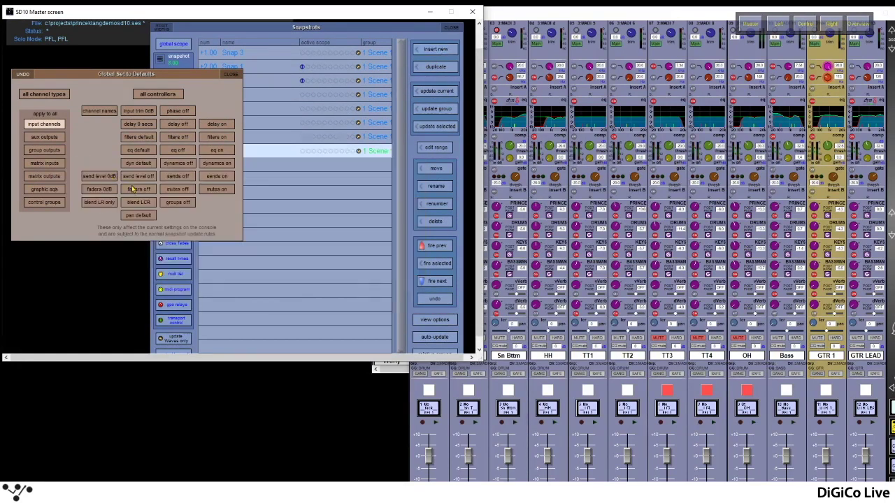
Set all input channel faders to off for the current snapshot 8.00 and close Global Set to Defaults
click(137, 191)
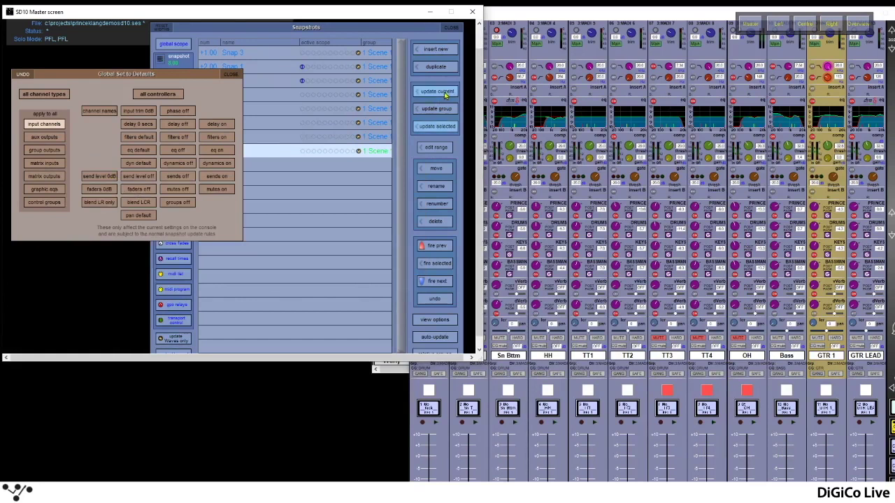
click(230, 75)
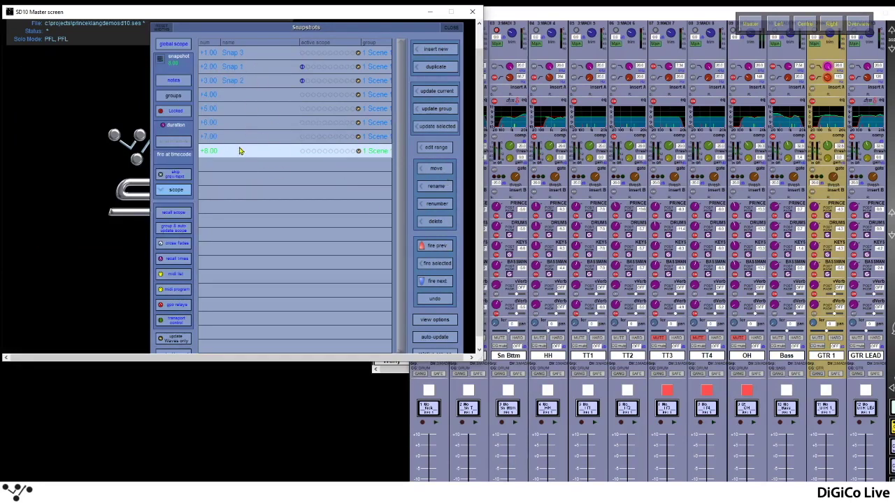
Fire backwards through snapshots 7.00, 6.00, 5.00, 4.00 and Snap 2 to compare the faders, and return to snapshot 4.00
click(436, 246)
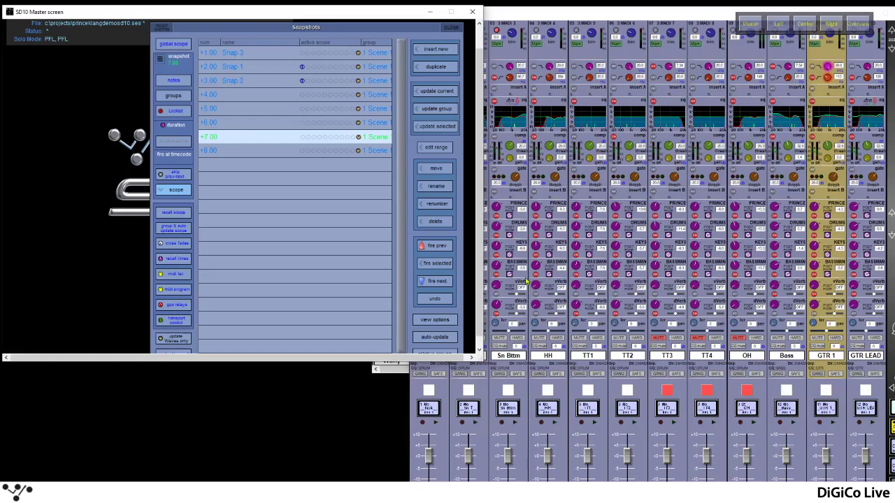
click(438, 246)
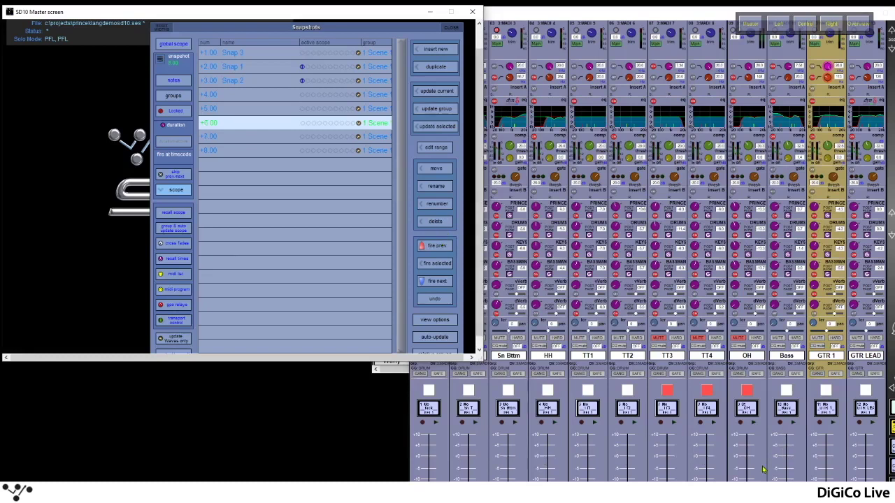
click(434, 249)
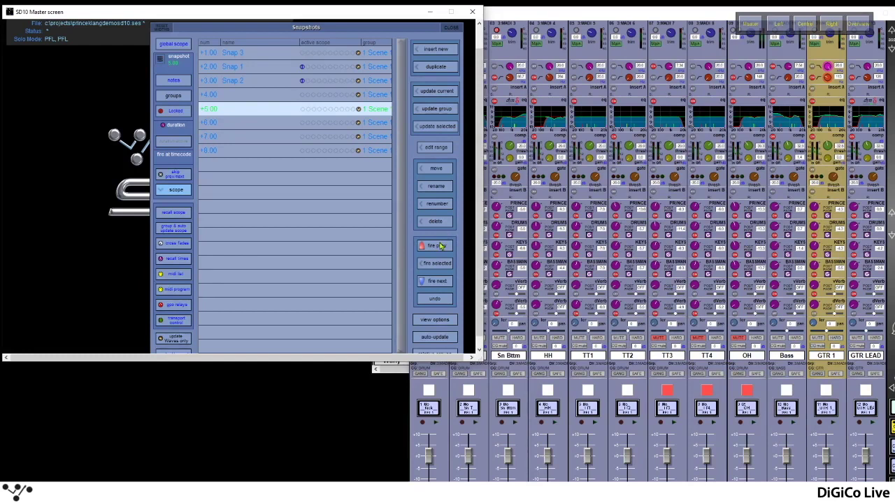
click(440, 246)
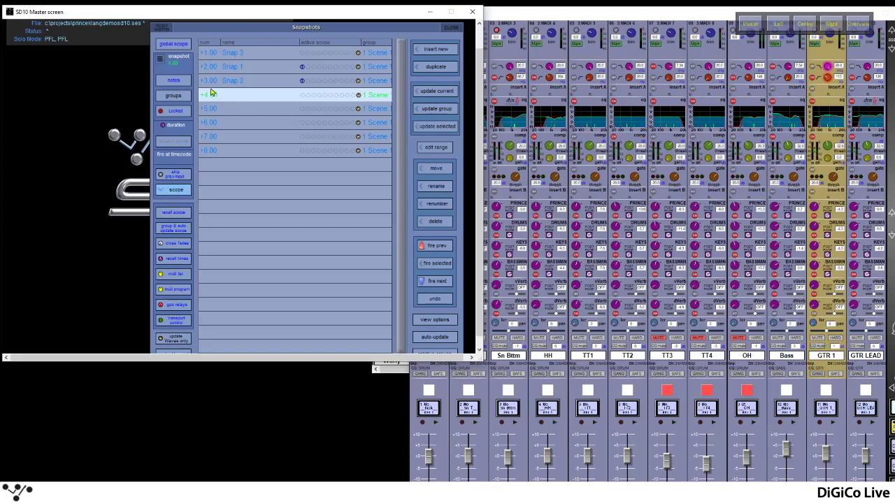
click(424, 266)
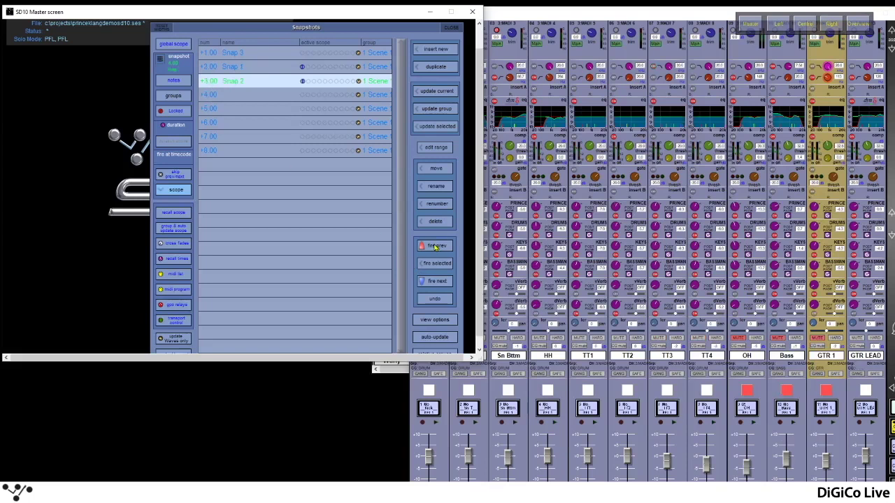
click(440, 295)
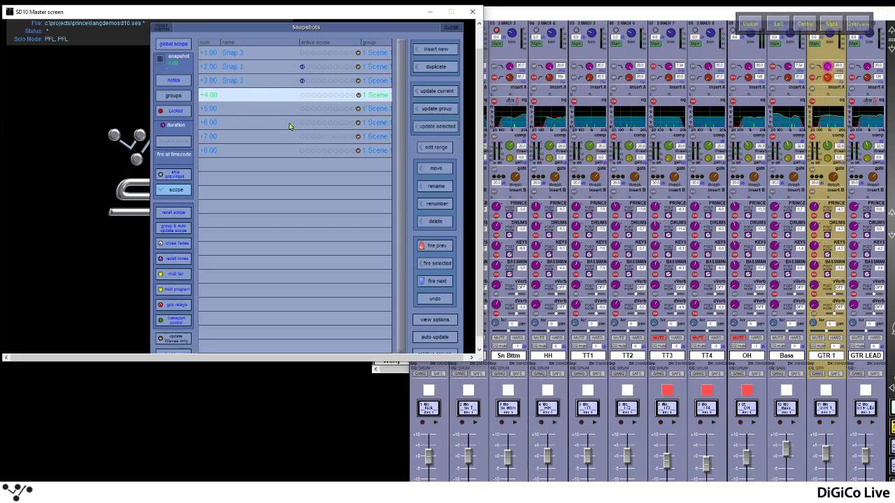
Create a second snapshot group named Scene 2
click(175, 96)
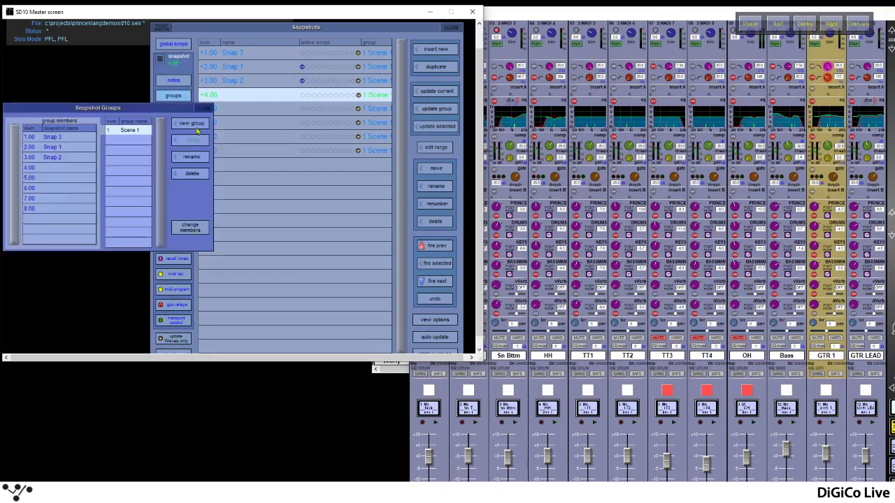
click(191, 124)
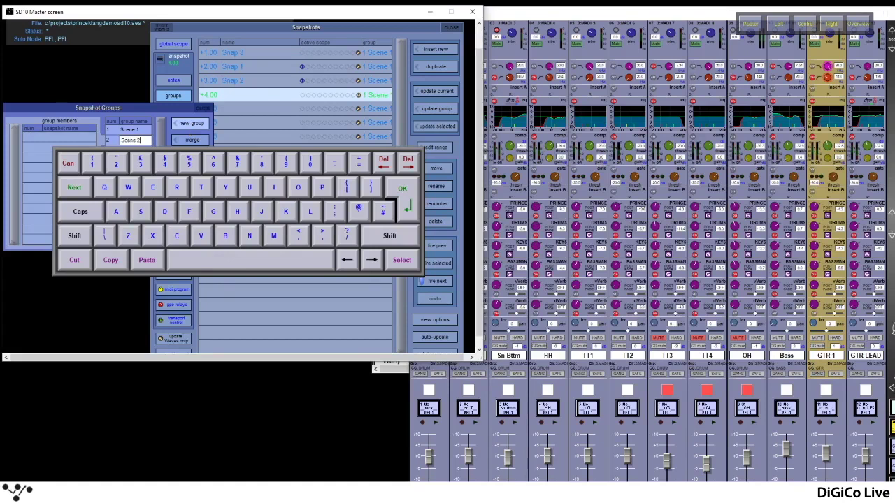
key(Return)
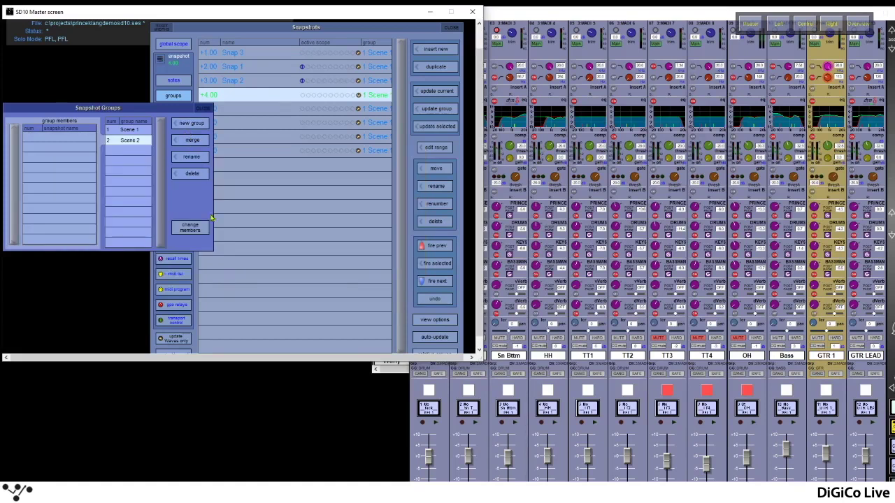
Assign snapshots 5.00, 6.00, 7.00 and 8.00 to the Scene 2 group, finish changing members and close Snapshot Groups
click(197, 233)
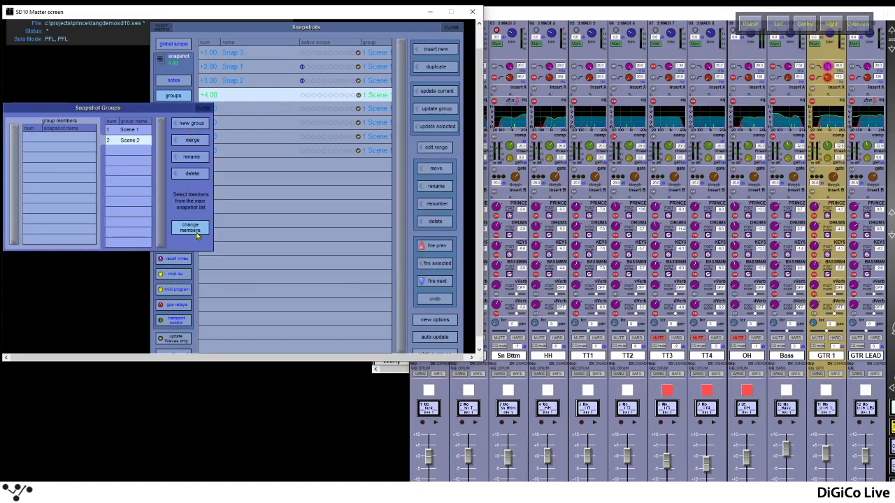
click(264, 113)
click(270, 126)
click(276, 146)
click(276, 141)
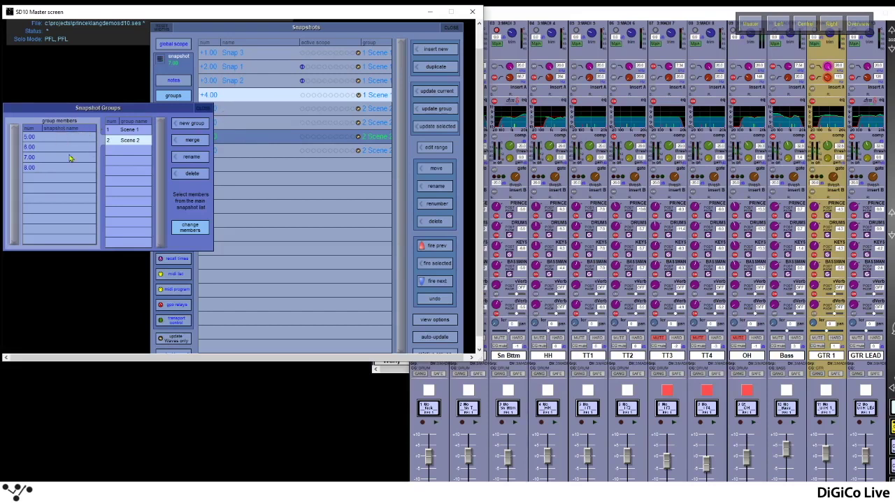
click(190, 230)
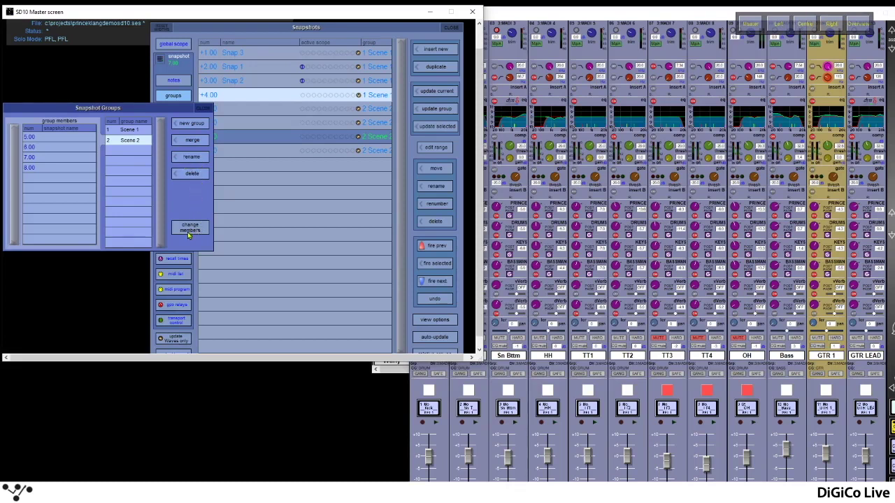
click(202, 112)
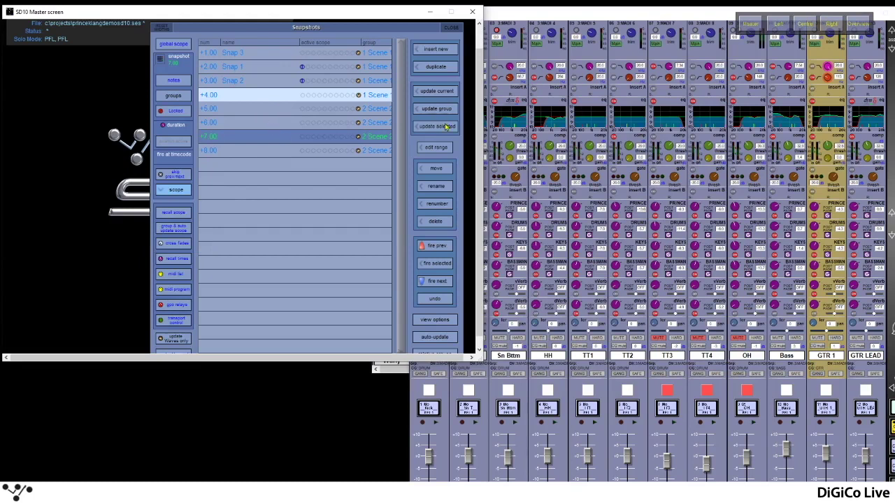
Reposition the snapshot list and enable relative groups for the snapshots
drag(403, 37, 379, 50)
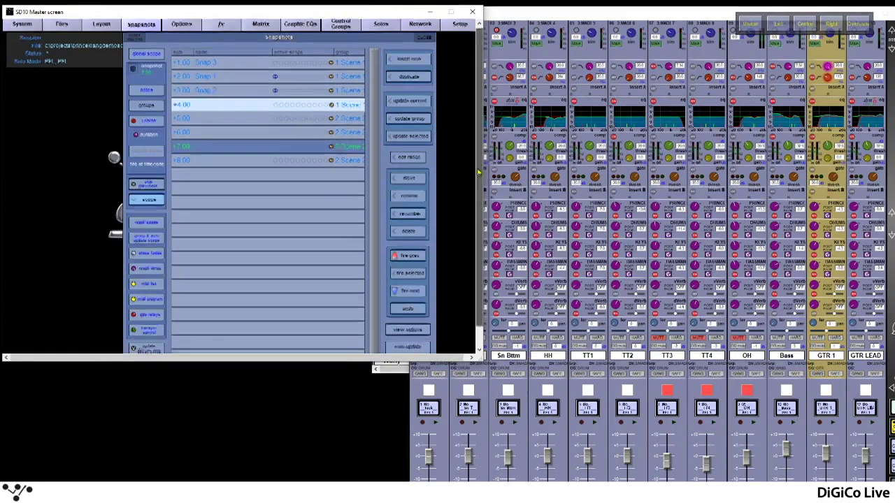
scroll(479, 171, down, 1)
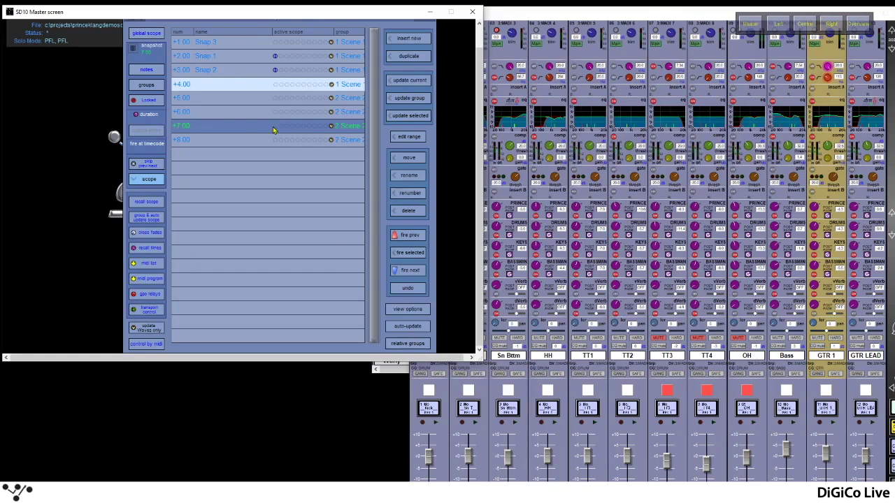
click(417, 345)
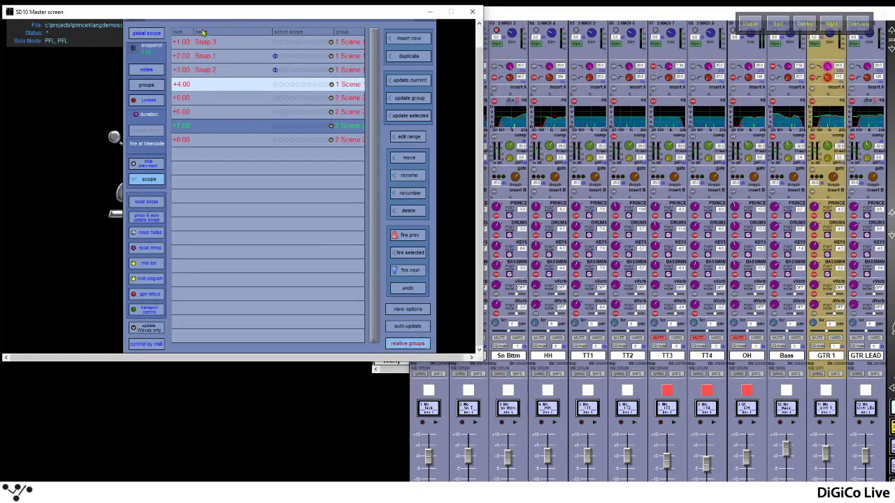
Turn off relative groups and check the Scene 2 members in Snapshot Groups
click(419, 345)
click(419, 345)
click(417, 344)
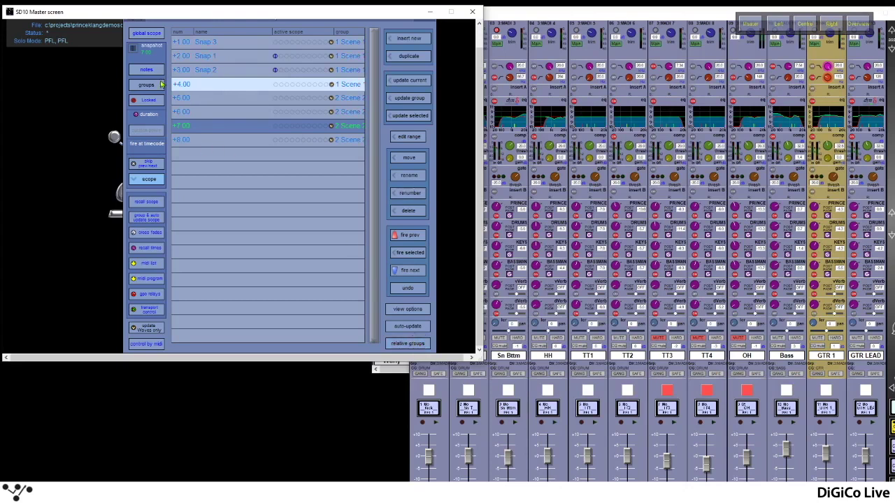
click(147, 87)
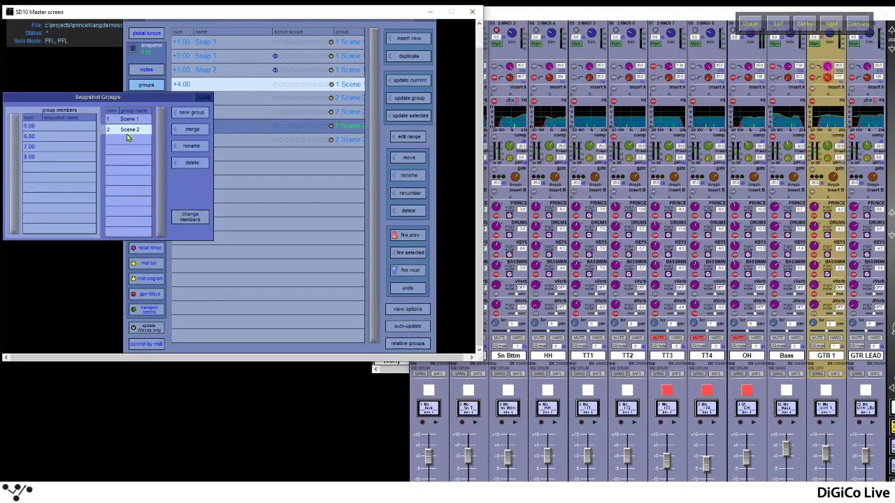
click(212, 102)
click(252, 100)
Fire snapshot 5.00, raise the TT3 fader and lower the other channel faders, including TT4, OH, Bass and GTR 1
click(409, 254)
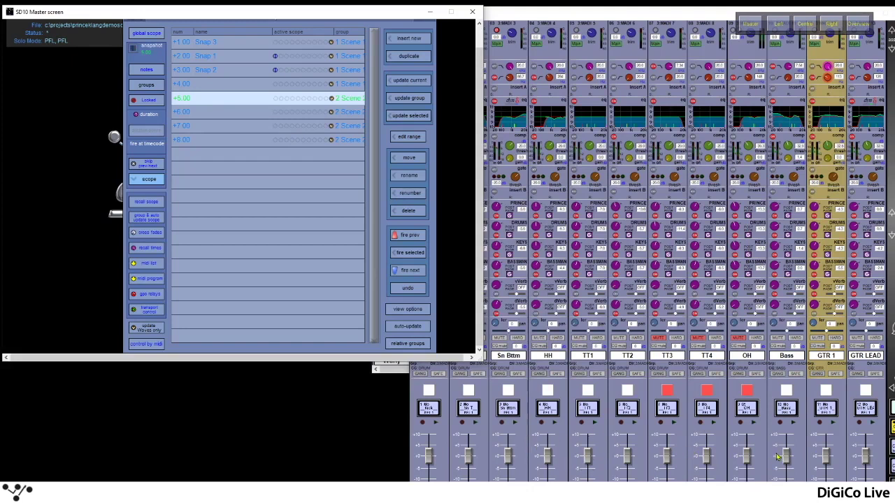
click(708, 468)
click(746, 460)
drag(666, 455, 666, 441)
click(786, 455)
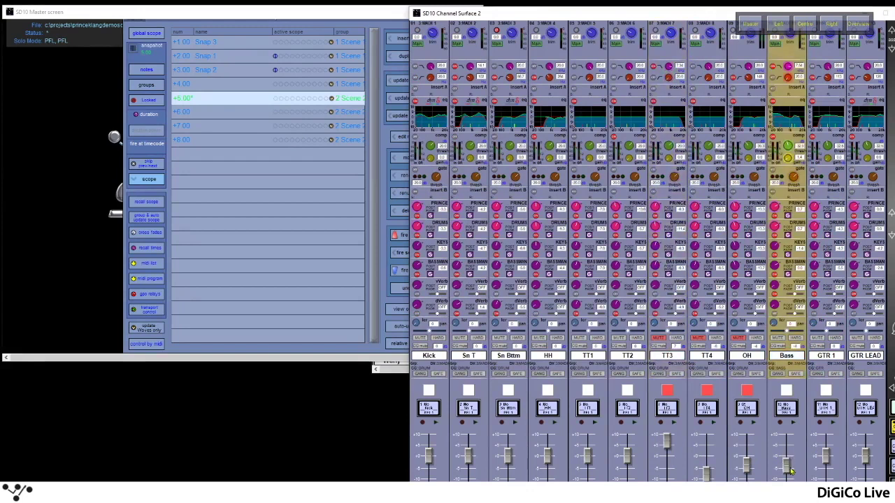
click(825, 457)
drag(826, 457, 827, 475)
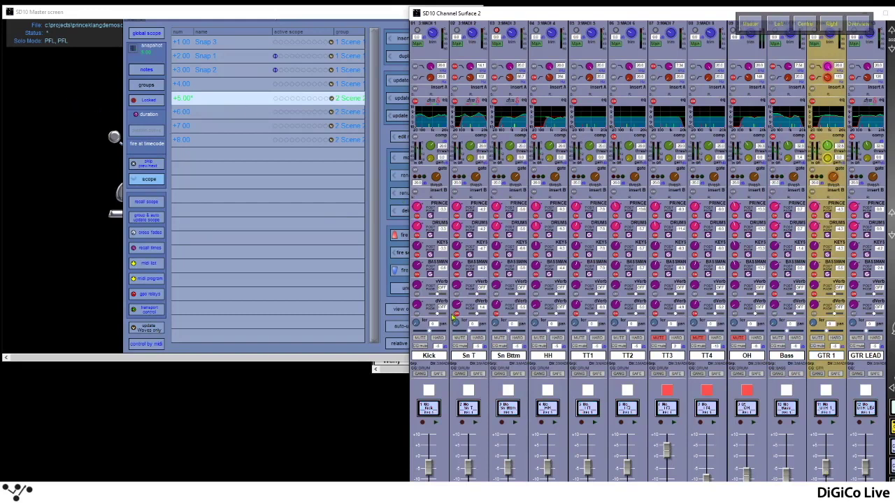
Update the Scene 2 group with the fader changes and fire snapshot 6.00 to inspect its channel faders
click(325, 15)
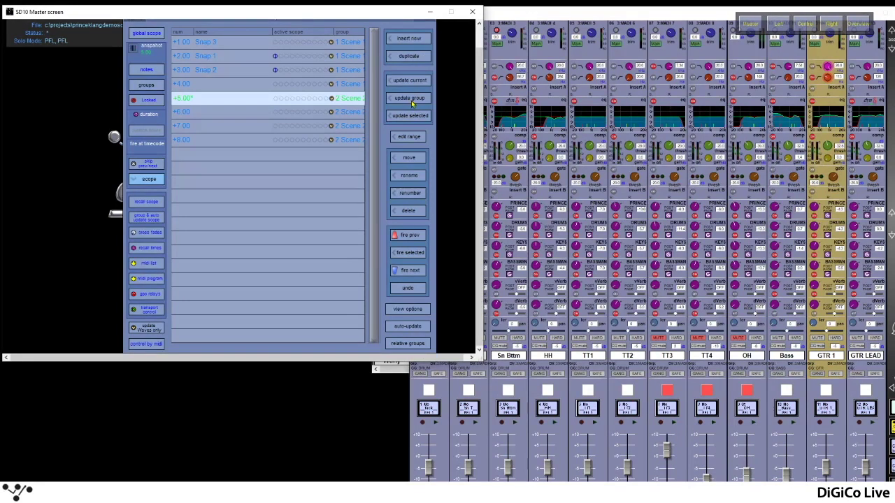
click(410, 102)
click(411, 273)
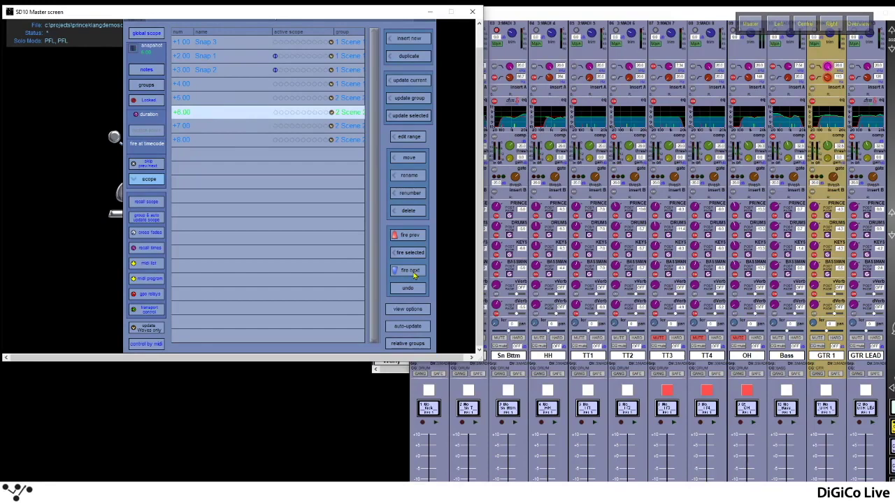
drag(675, 14, 630, 26)
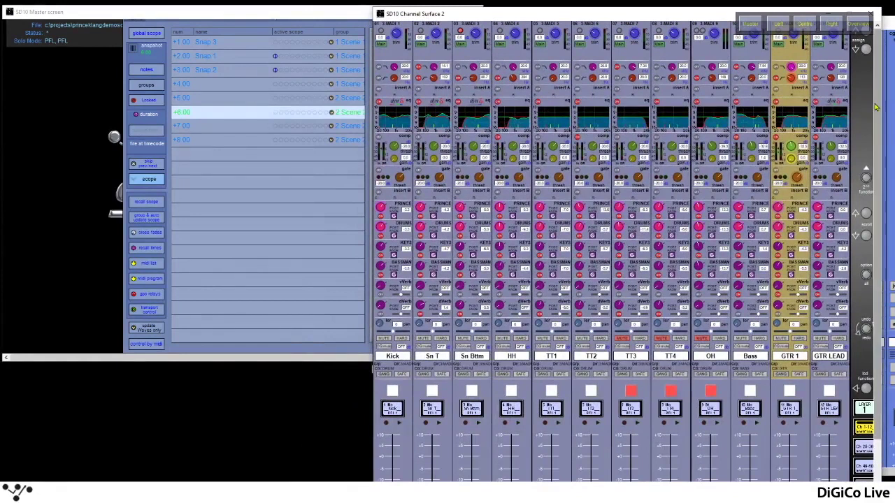
scroll(875, 106, down, 2)
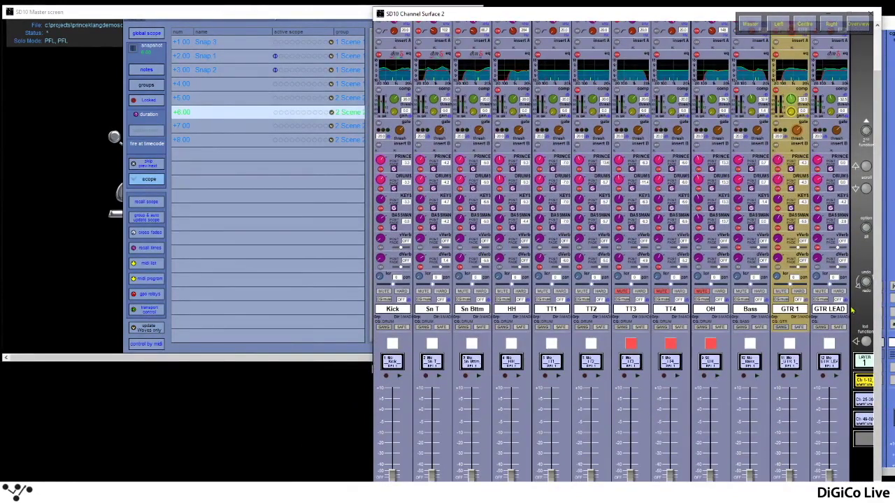
scroll(875, 312, up, 2)
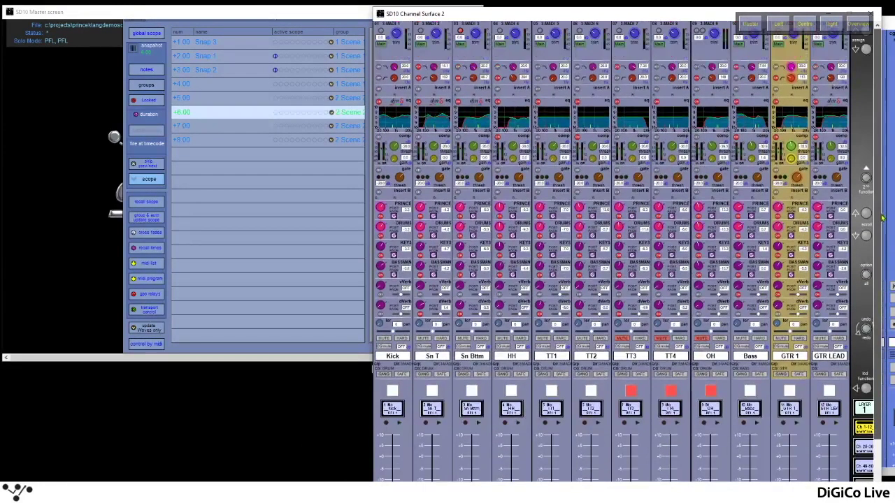
Fire forwards through snapshots 7.00 and 8.00 to compare the faders, and step back to snapshot 5.00
click(197, 7)
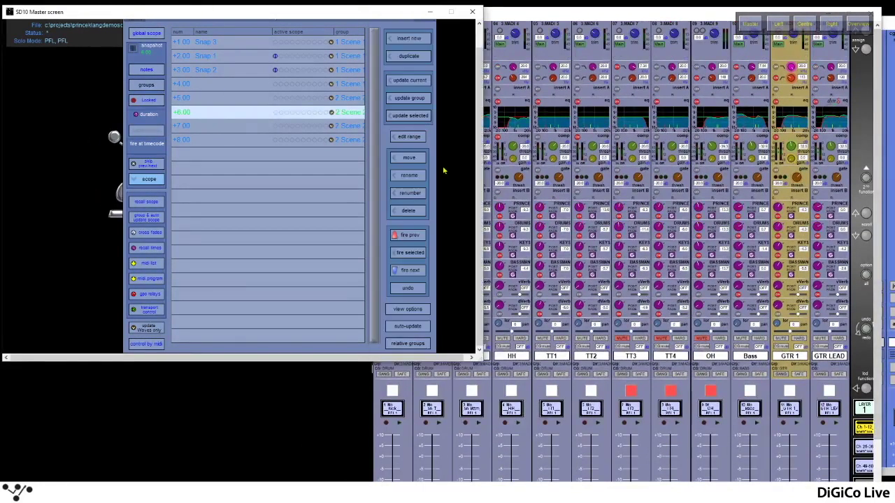
click(409, 272)
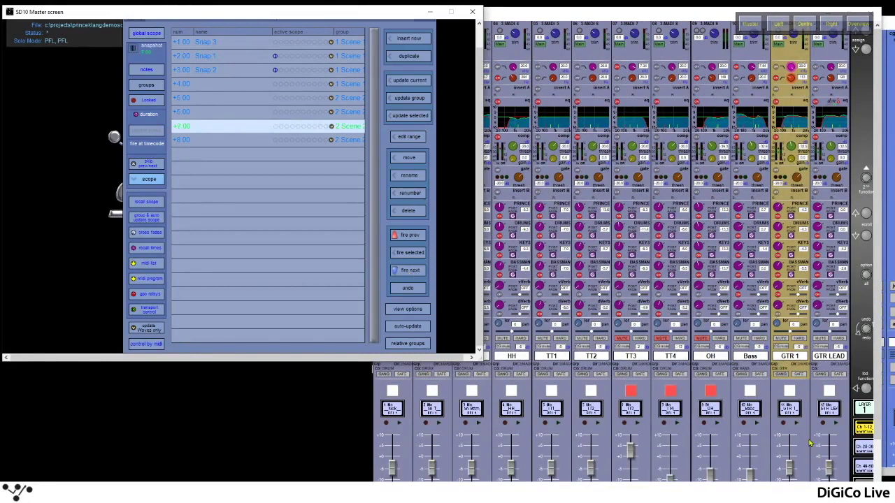
click(410, 272)
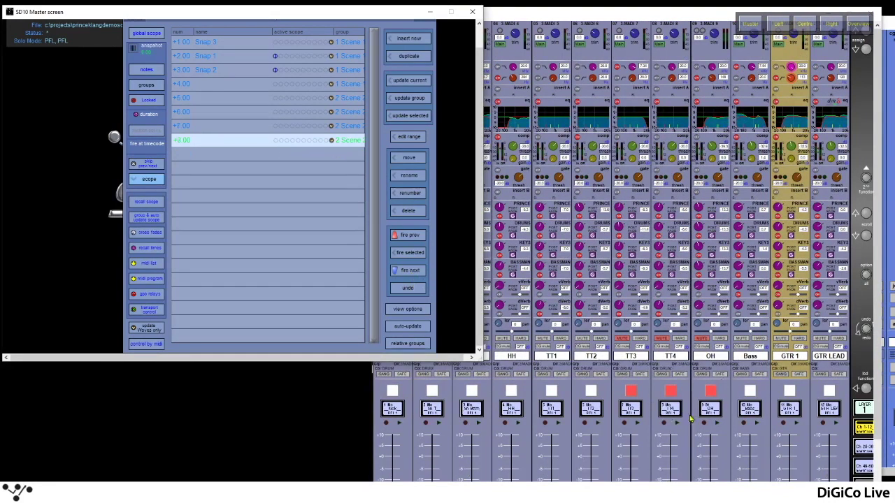
click(409, 232)
click(409, 233)
click(409, 233)
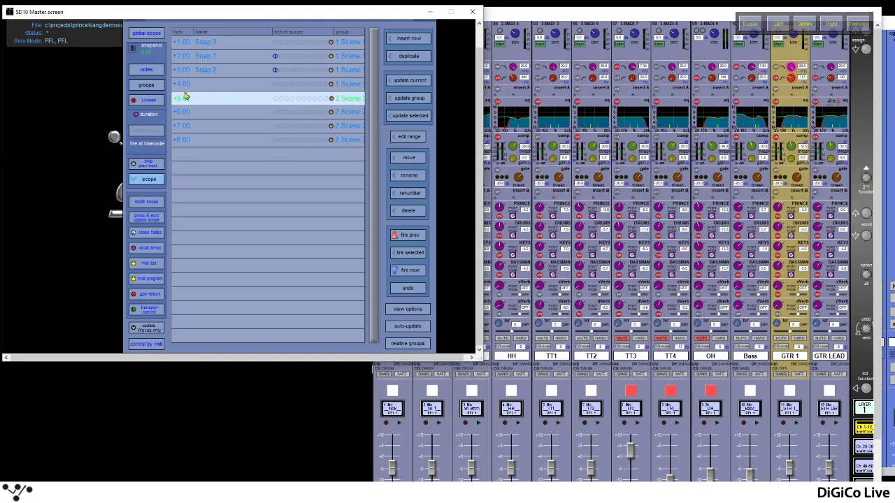
Enable relative groups, raise the GTR 1 and GTR LEAD faders and update the current snapshot 5.00
click(419, 344)
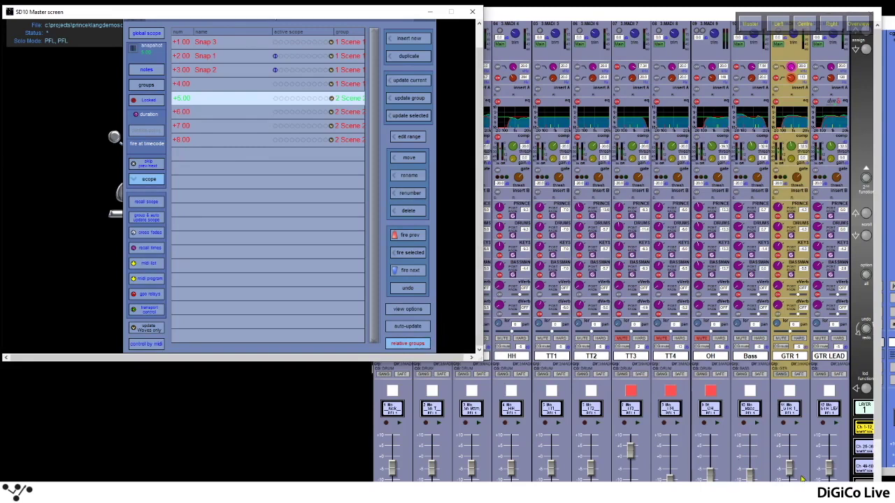
drag(790, 473, 829, 445)
click(186, 9)
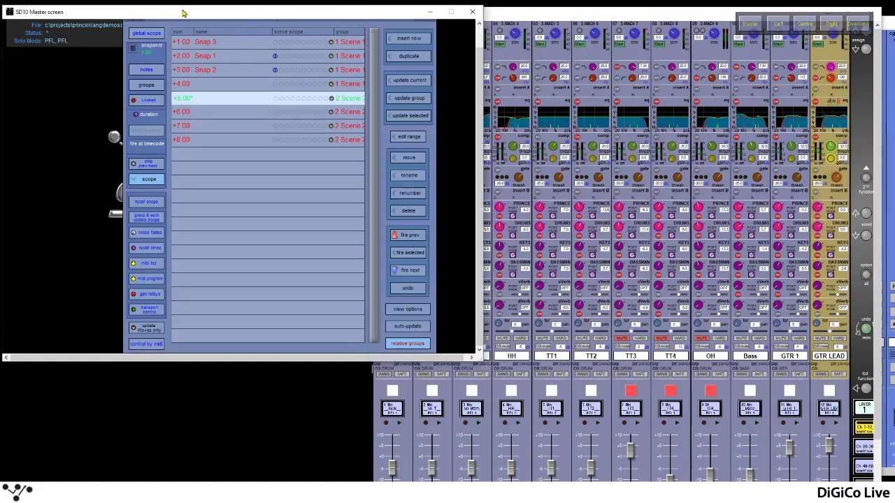
click(403, 82)
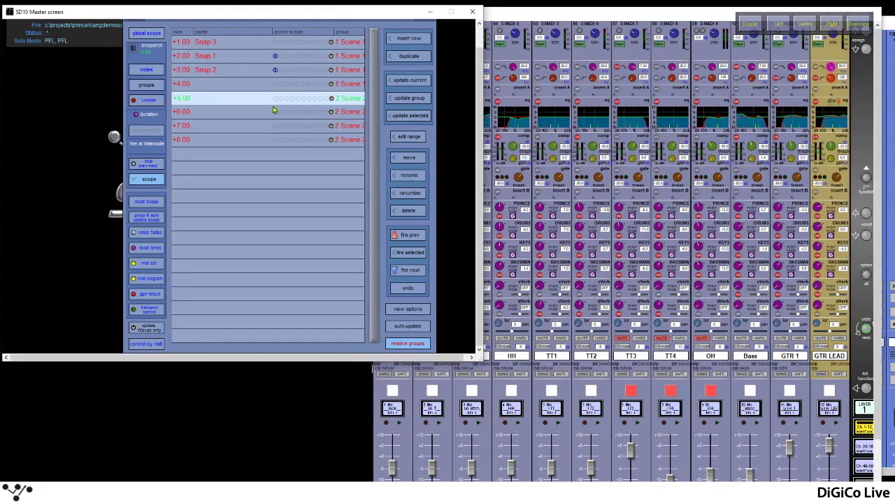
Fire snapshot 6.00 and check the GTR LEAD, Bass and GTR 1 faders at the low end of their travel
click(417, 274)
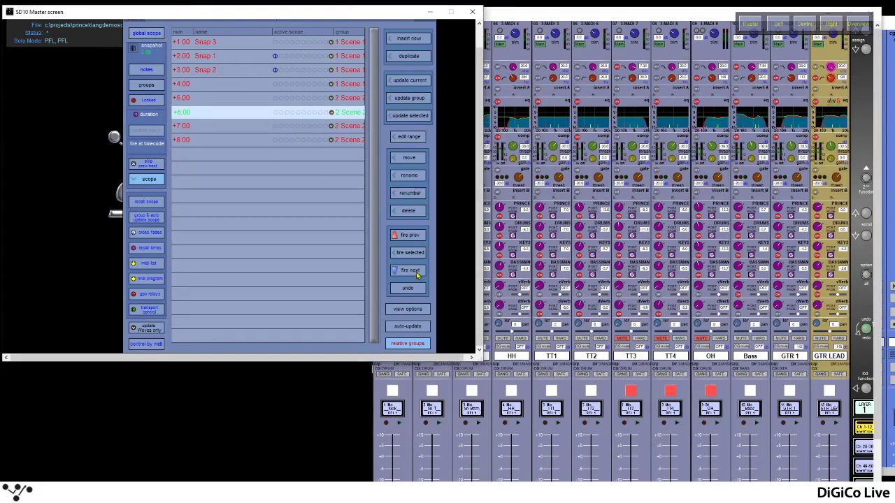
click(878, 73)
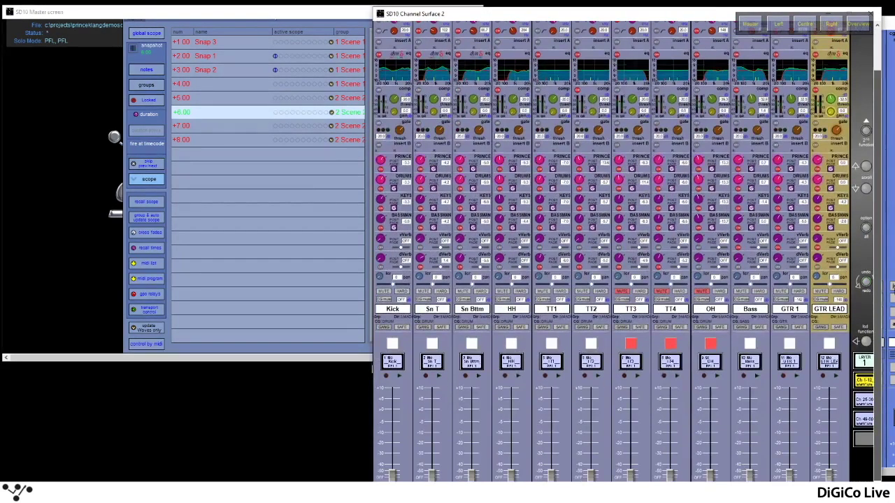
click(829, 476)
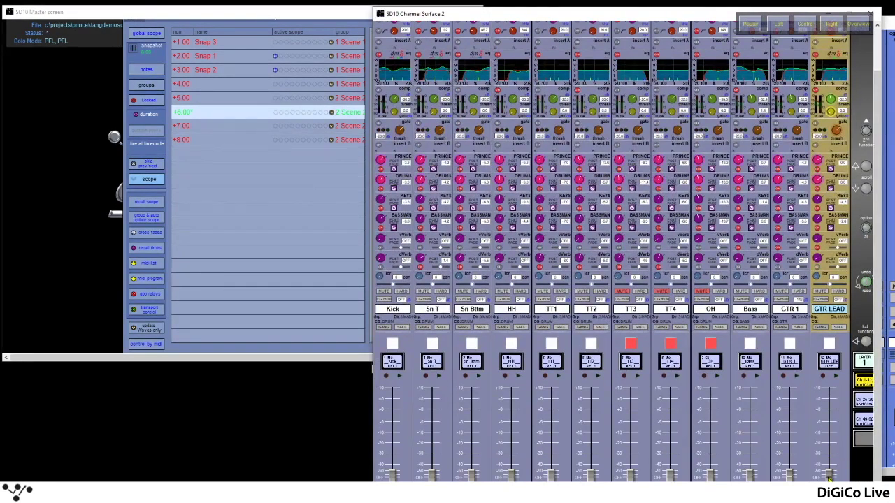
click(750, 479)
click(791, 477)
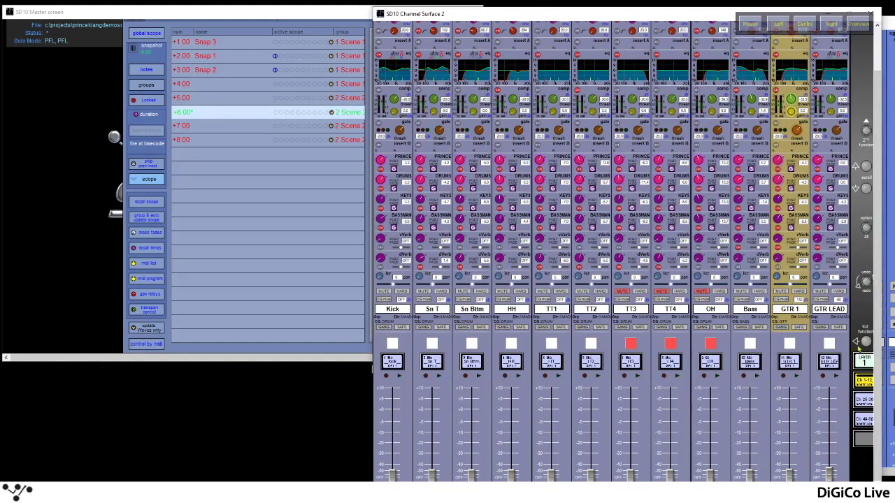
drag(878, 327, 880, 277)
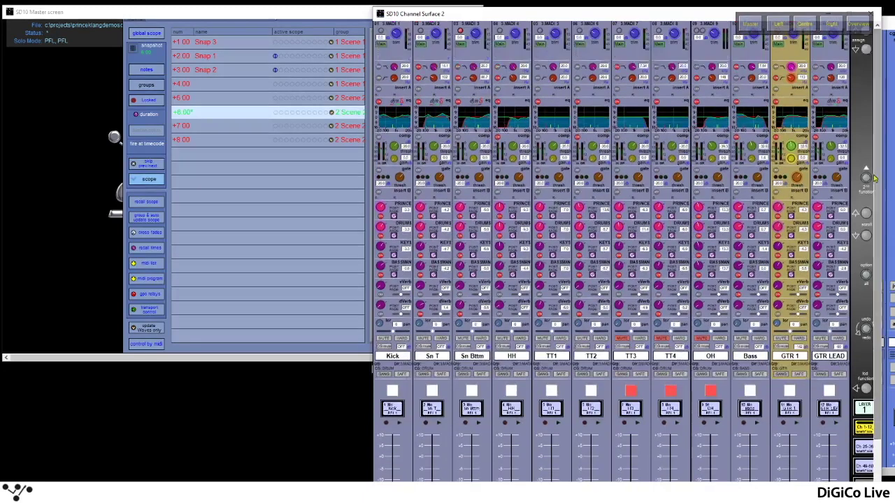
Disable relative groups for the snapshots, and review and close Snapshot Groups
click(162, 8)
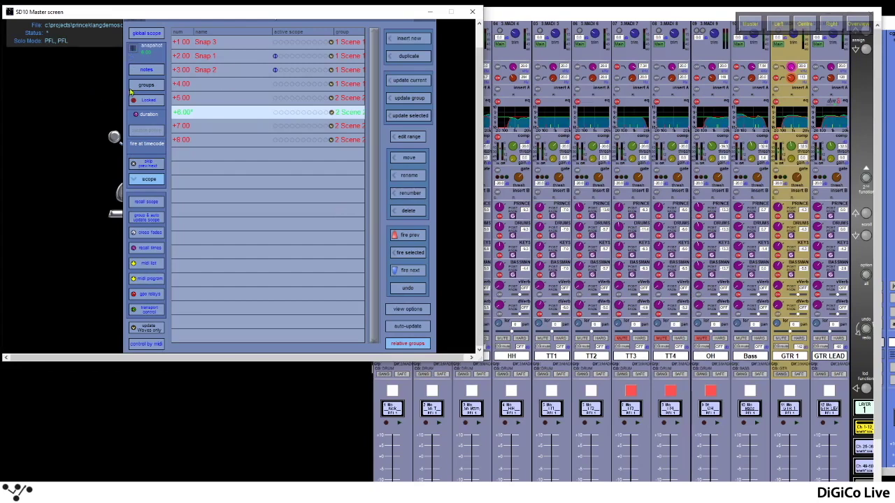
click(398, 346)
click(402, 347)
click(402, 347)
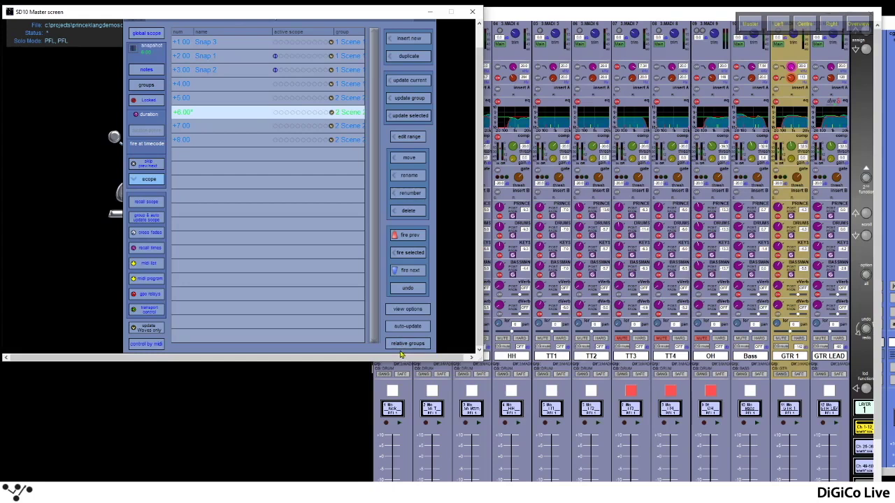
click(146, 85)
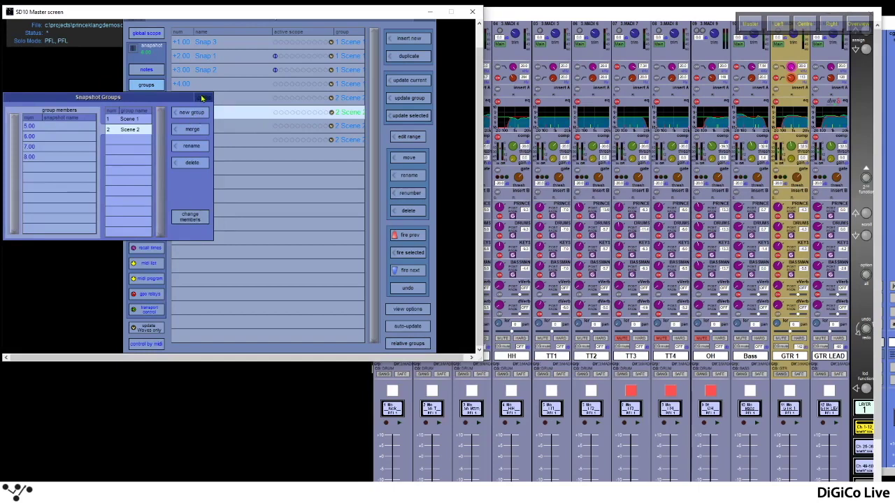
click(202, 98)
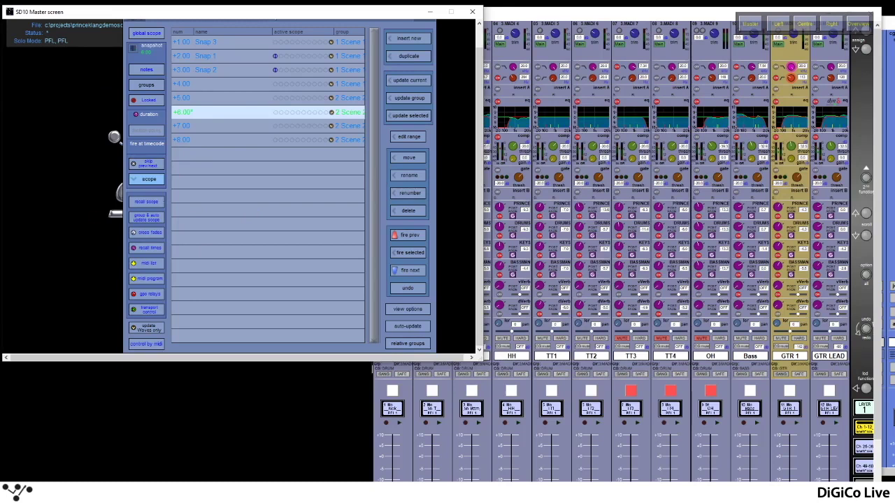
Open the cross-fade times for snapshot 6.00, reposition them over the snapshot list and select the whole fader column
click(162, 233)
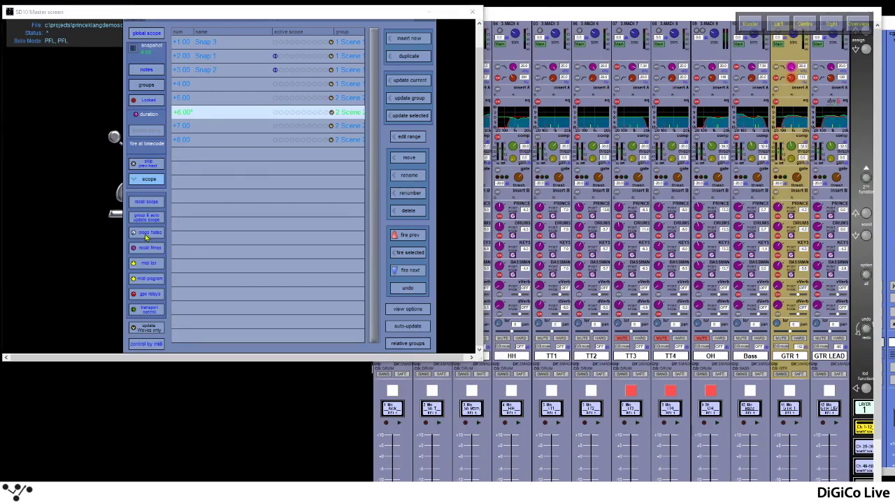
click(148, 235)
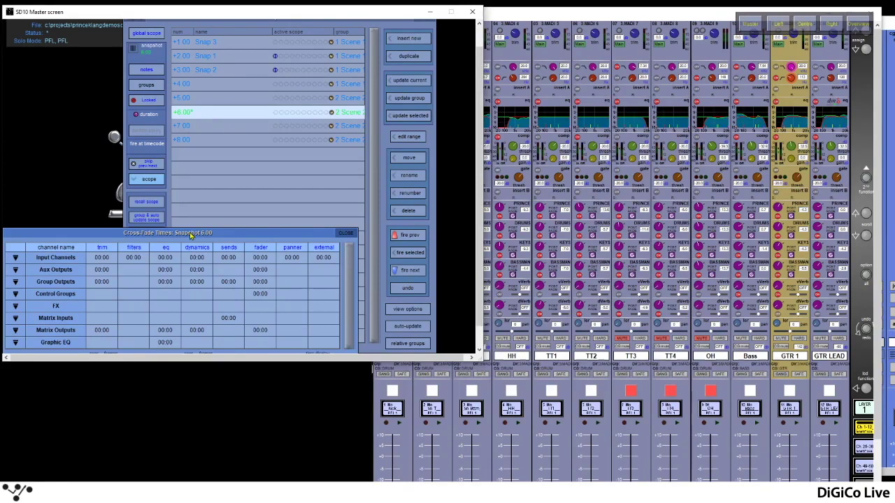
drag(190, 234, 210, 126)
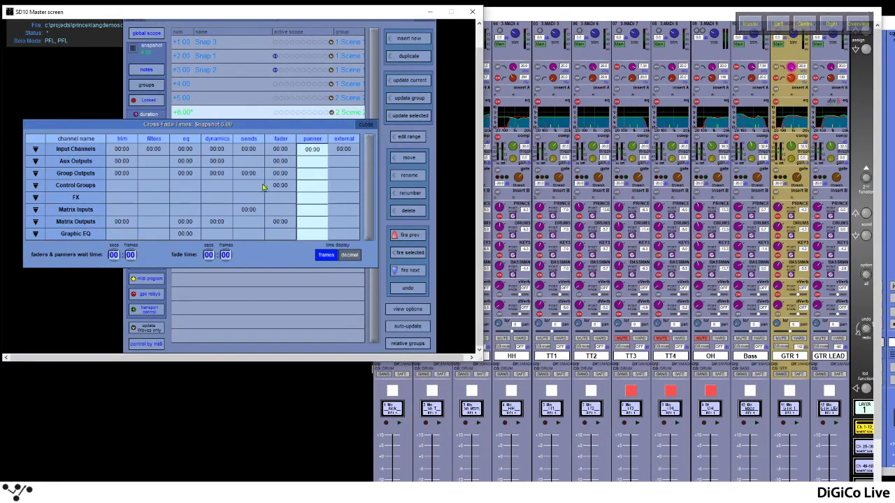
click(282, 139)
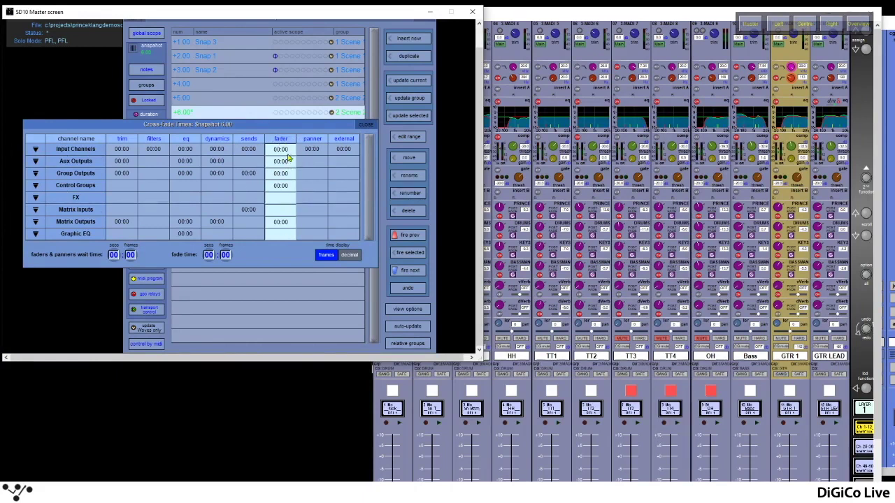
Expand Input Channels and select individual fader cross-fade times for Kick, Sn T and HH
click(36, 150)
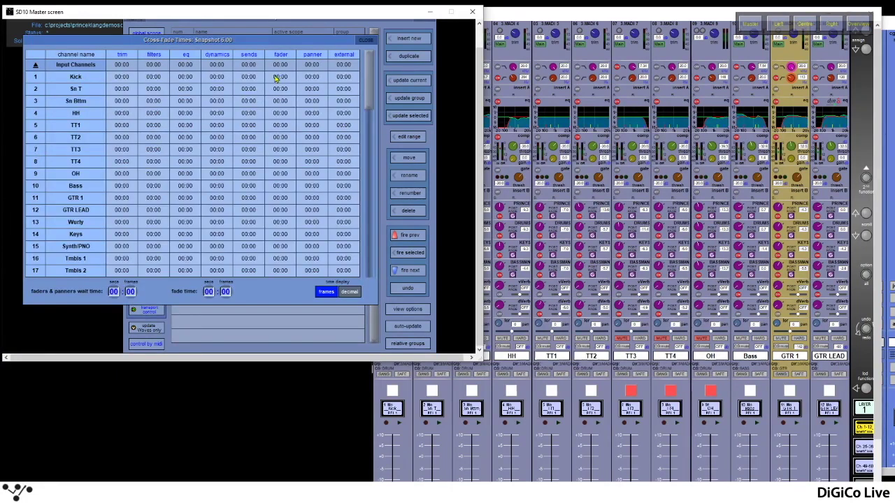
click(280, 78)
click(282, 90)
click(282, 114)
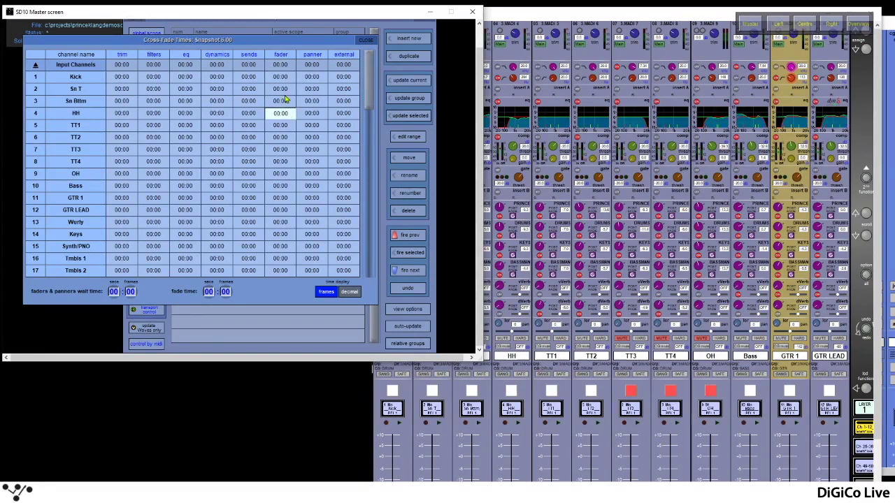
Collapse Input Channels, select its fader time and the whole fader column, and expand the individual channels again
click(35, 65)
click(280, 65)
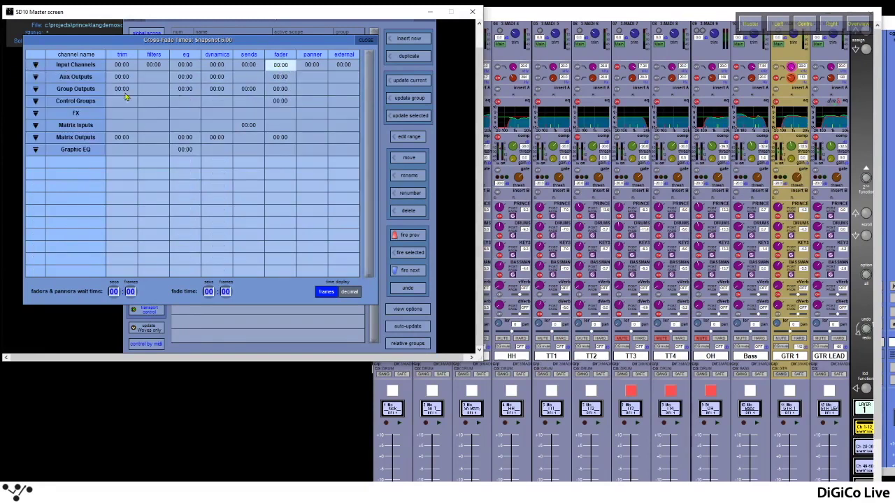
click(282, 58)
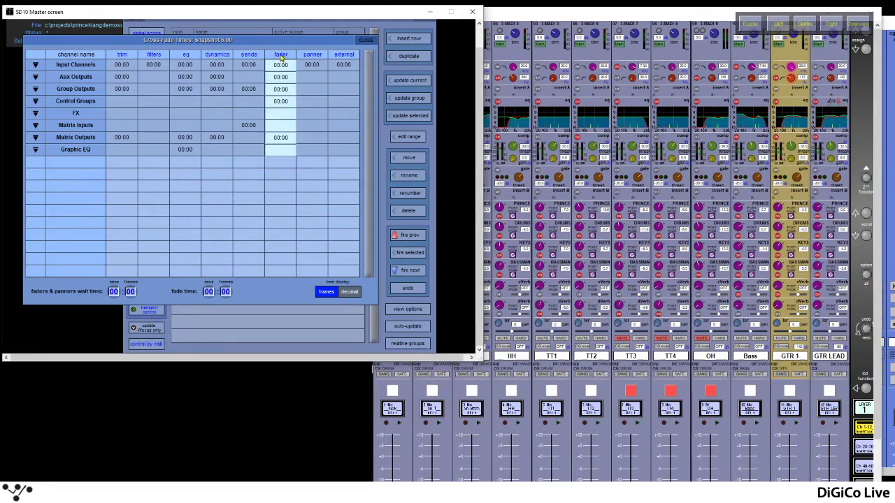
click(35, 65)
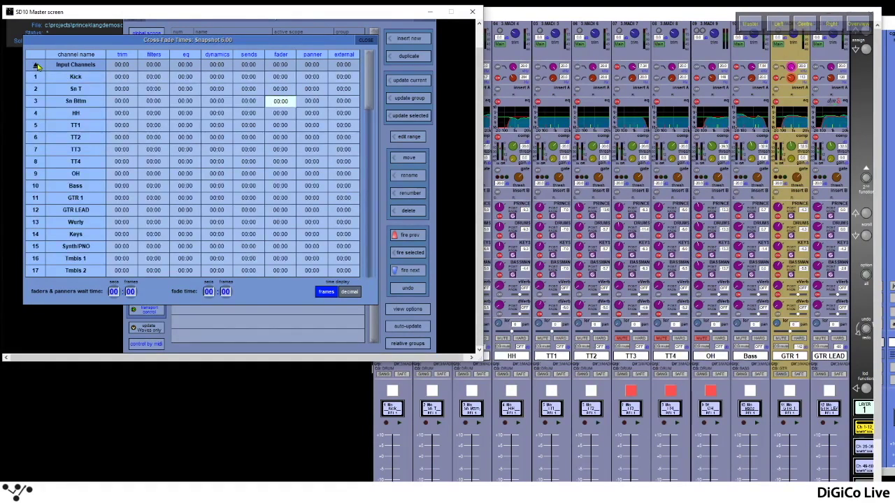
Collapse Input Channels, set their fader cross-fade time to 5 seconds for snapshot 6.00, and close the cross-fade times
click(36, 65)
click(283, 67)
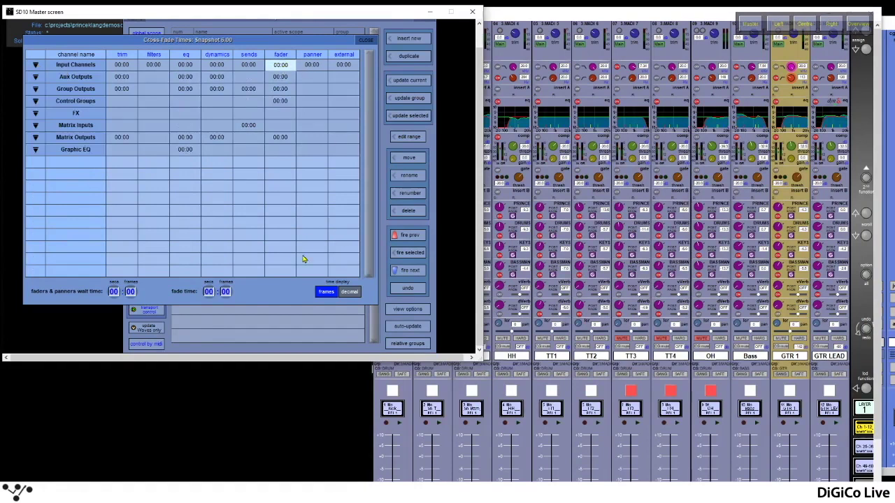
click(210, 292)
click(209, 290)
click(219, 217)
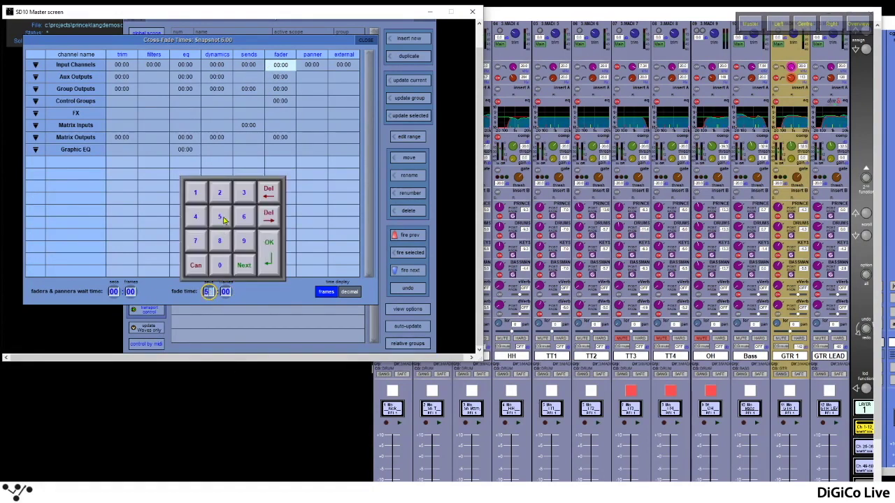
click(271, 253)
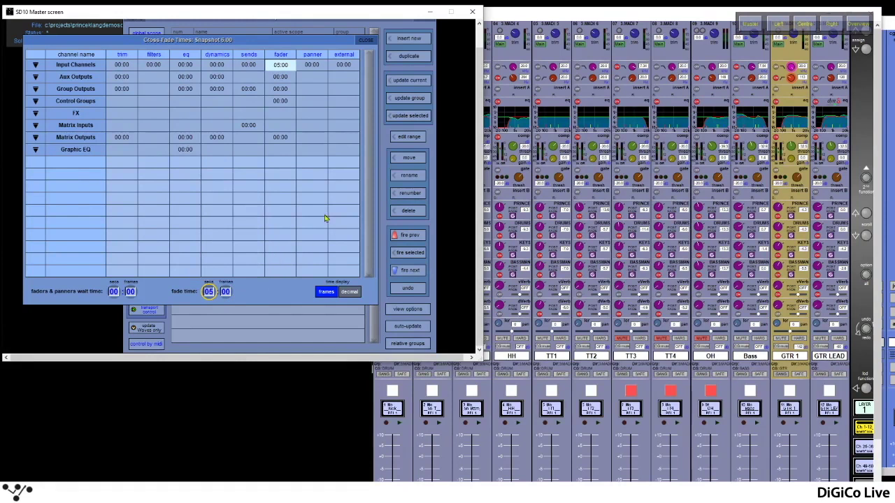
click(363, 42)
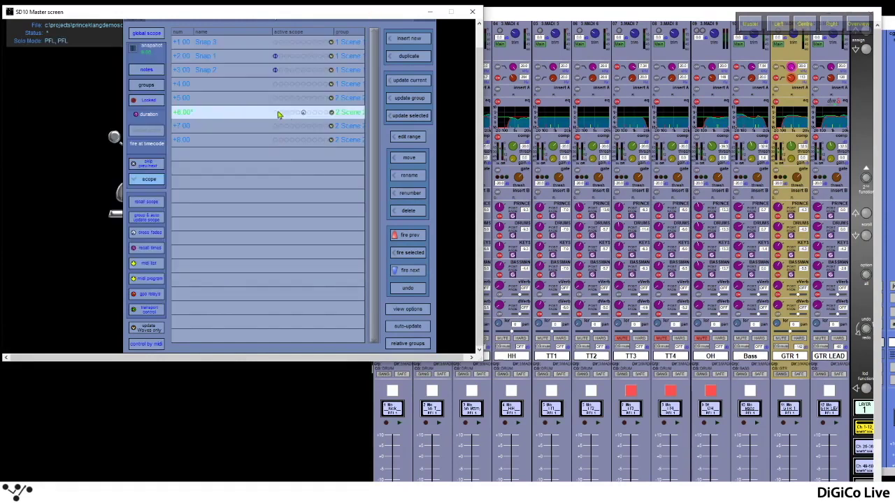
Fire the previous snapshot and fire the next one again to run the 5-second fade, checking the faders on Channel Surface 2
click(413, 241)
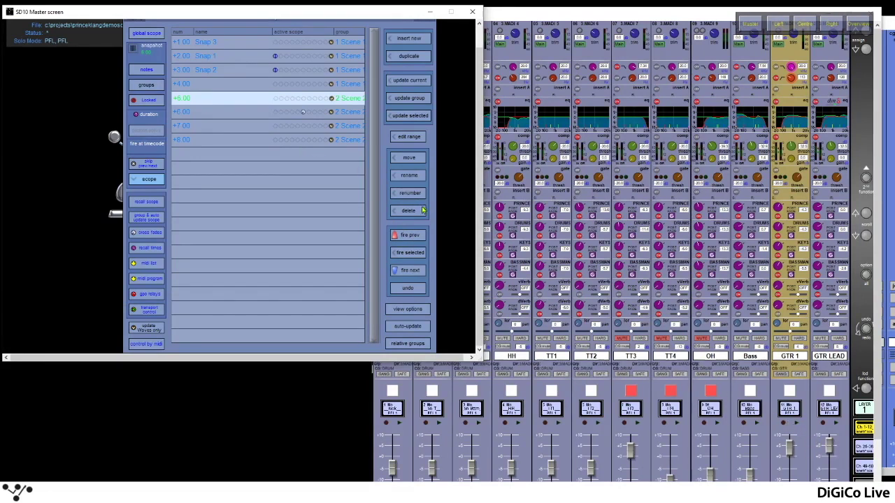
click(418, 272)
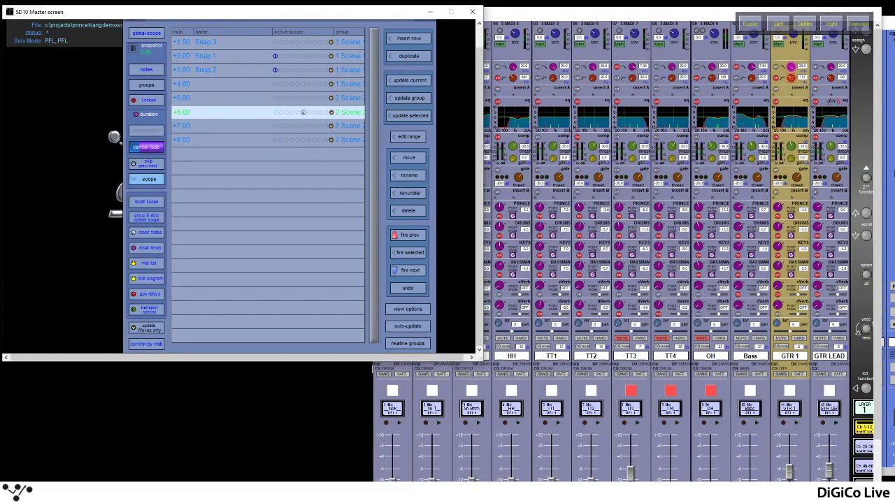
drag(877, 194, 876, 255)
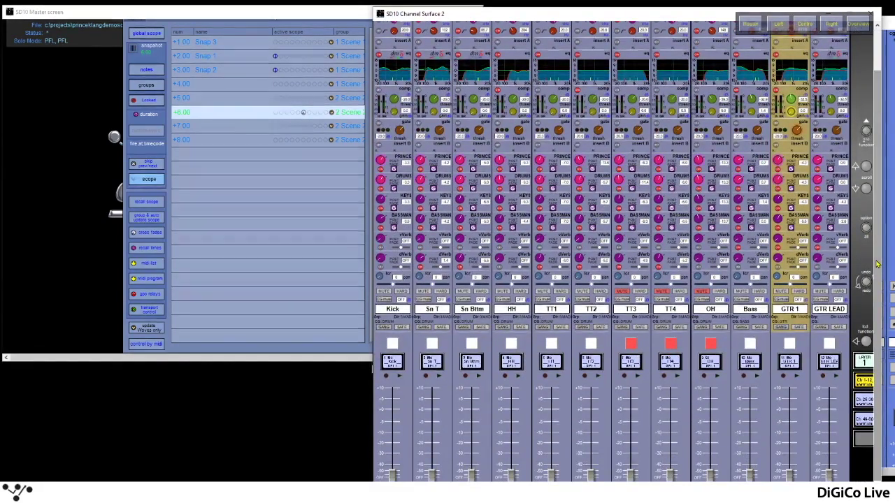
scroll(877, 264, up, 3)
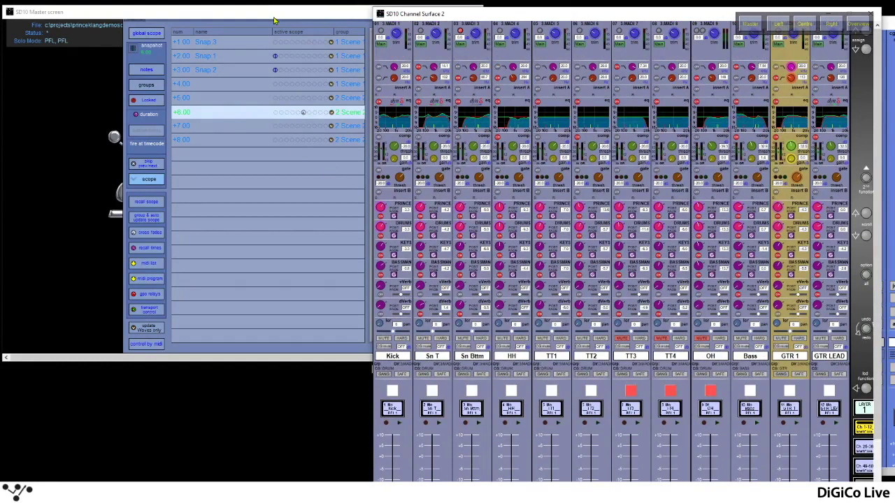
Reopen the cross-fade times for snapshot 6.00, set the Input Channels faders and panners wait time to 2 seconds, and close them
click(152, 233)
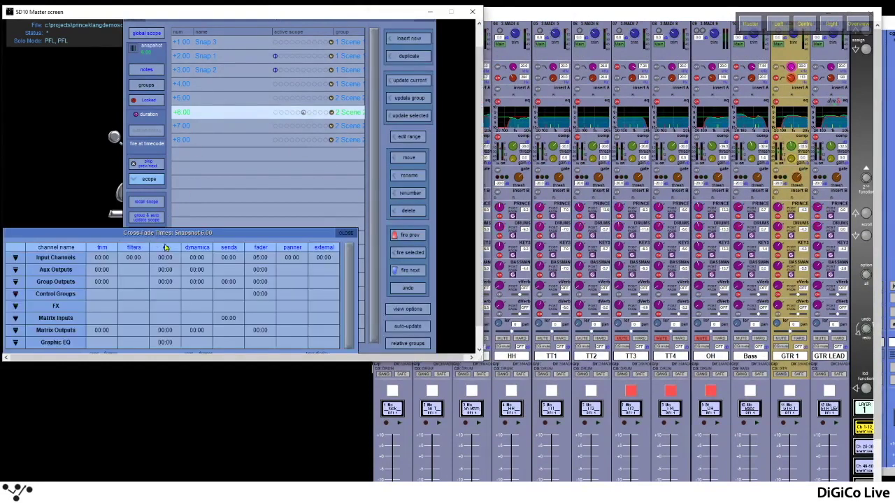
drag(166, 248, 177, 117)
click(110, 235)
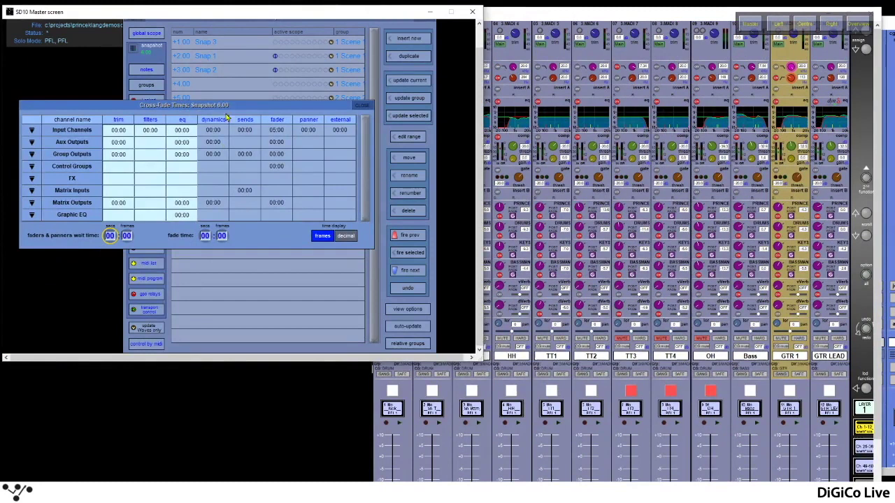
click(204, 236)
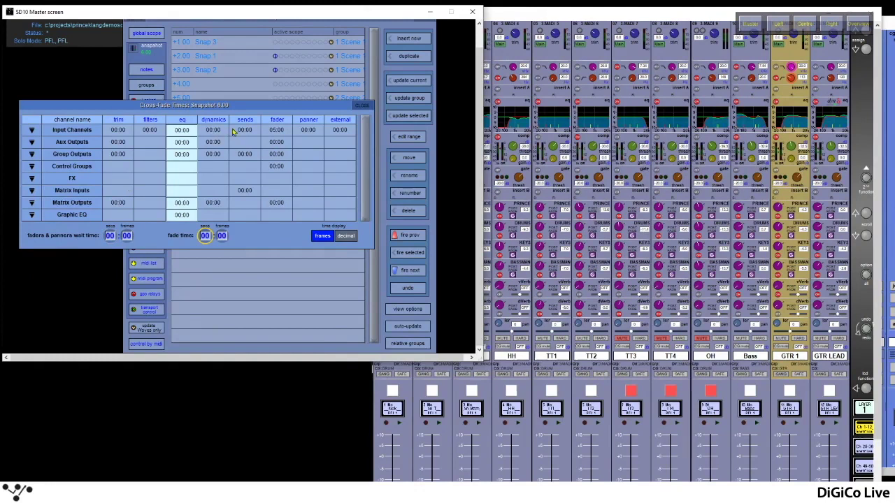
click(283, 132)
click(109, 236)
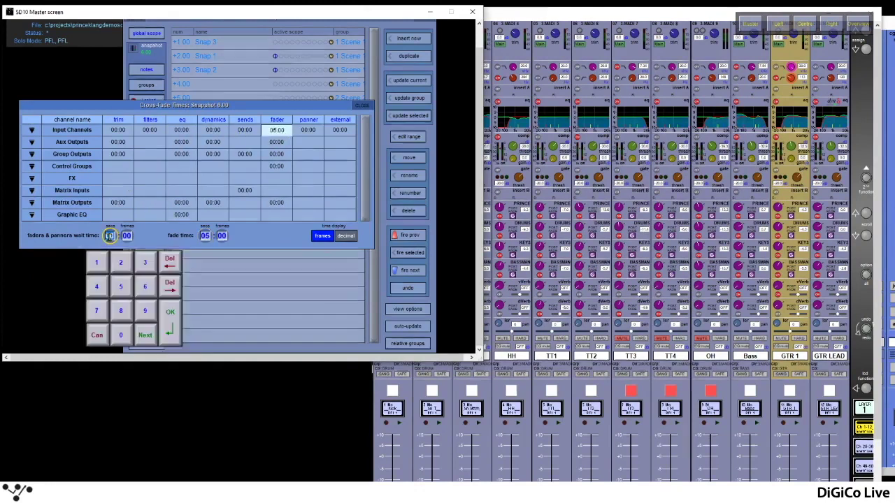
click(121, 262)
click(171, 316)
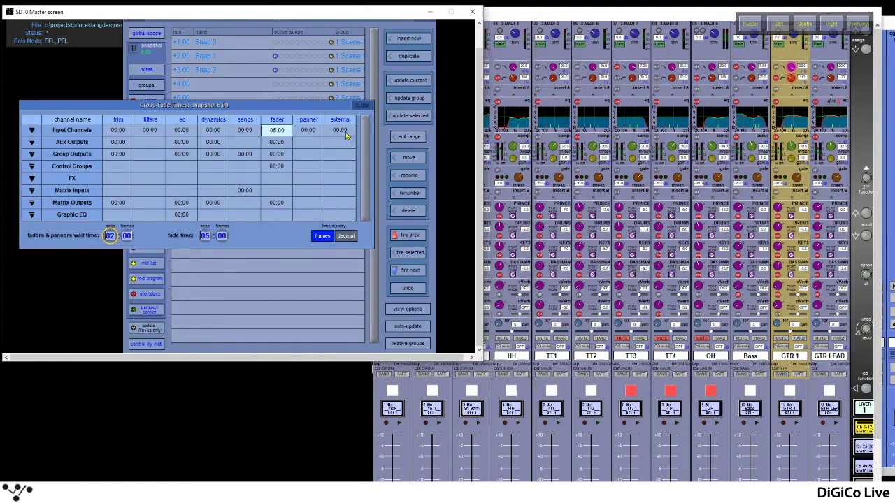
click(363, 106)
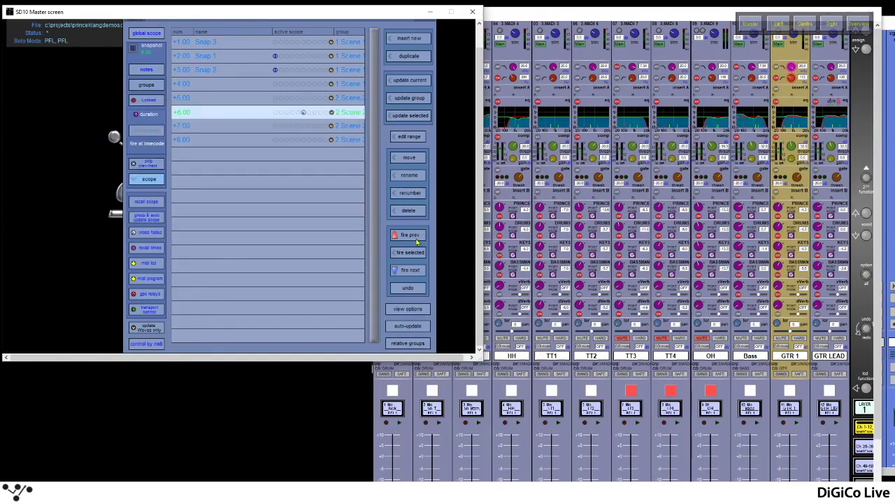
Fire the previous and next snapshots to test the delayed fade, check the channel faders, and return to the Master screen
click(411, 235)
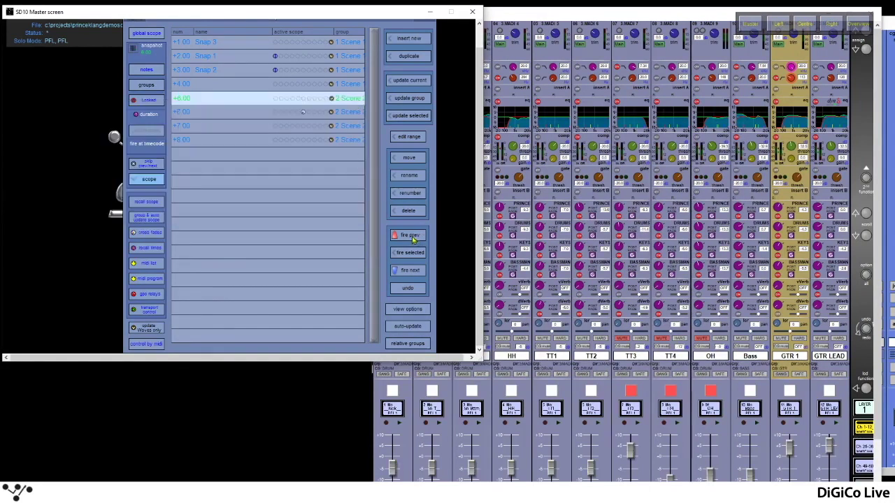
click(412, 275)
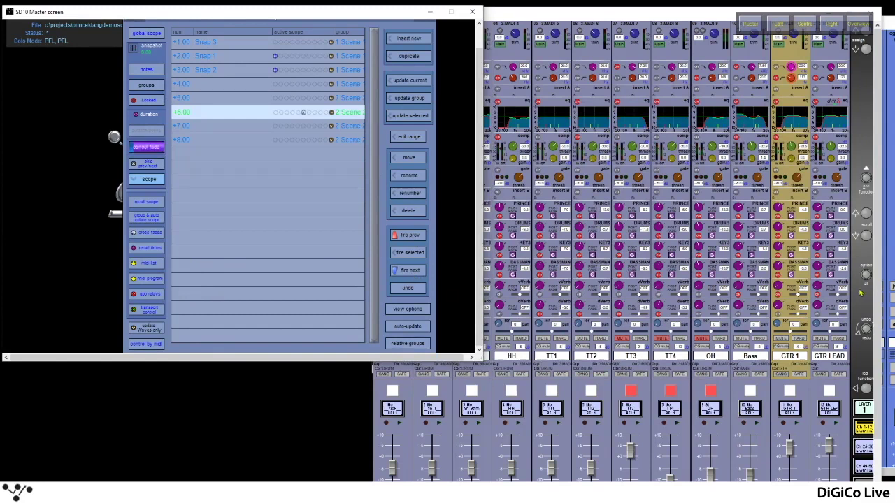
click(781, 411)
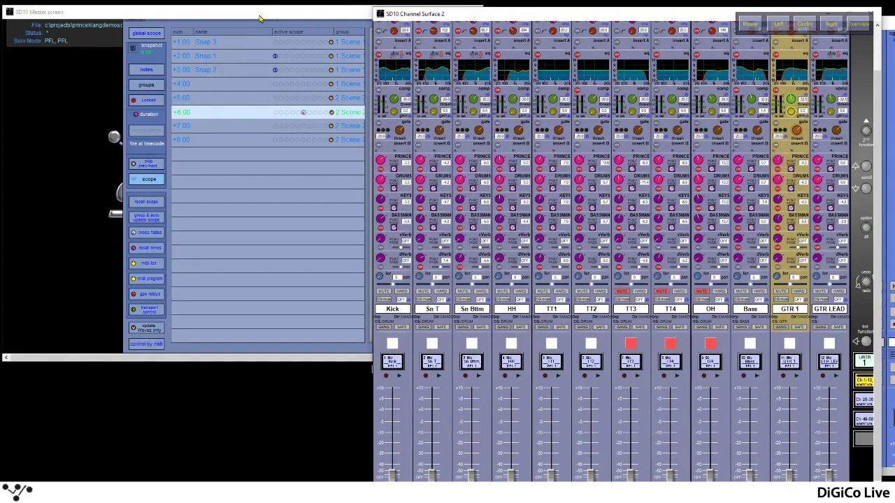
click(258, 18)
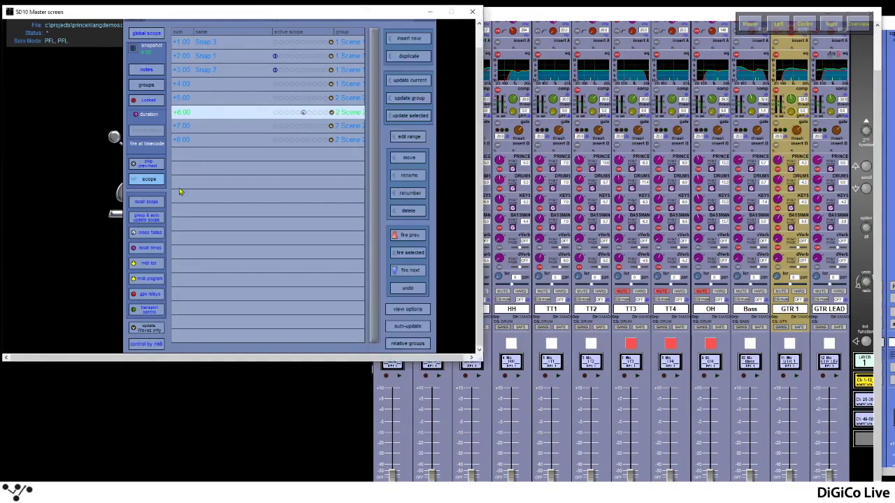
Reopen the cross-fade times for snapshot 6.00, switch the time display to decimal, and close them
click(137, 234)
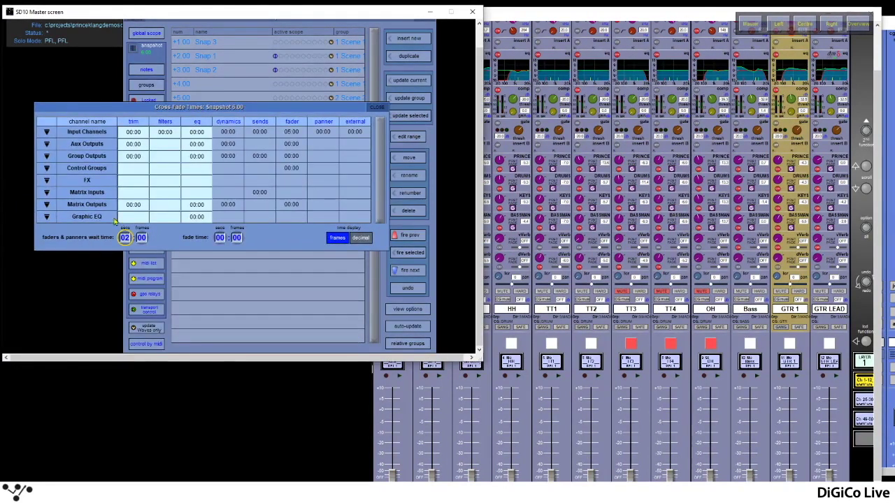
click(236, 239)
click(360, 238)
click(339, 238)
click(328, 238)
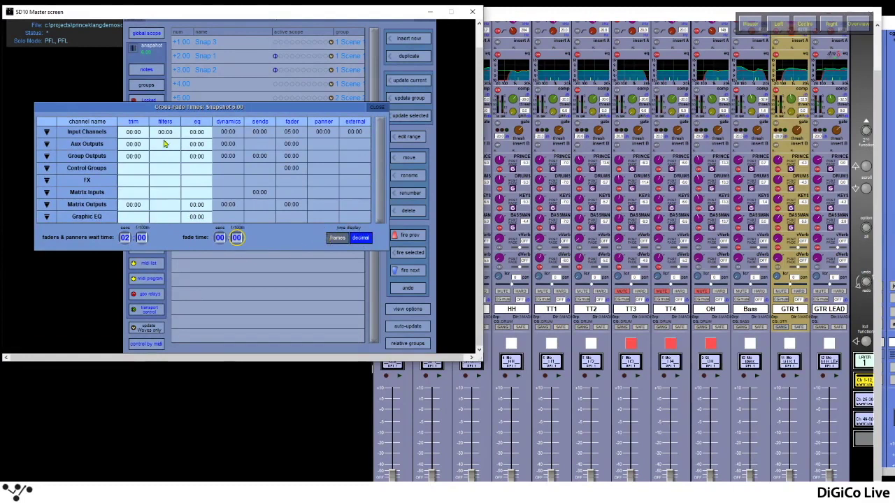
click(205, 128)
click(378, 110)
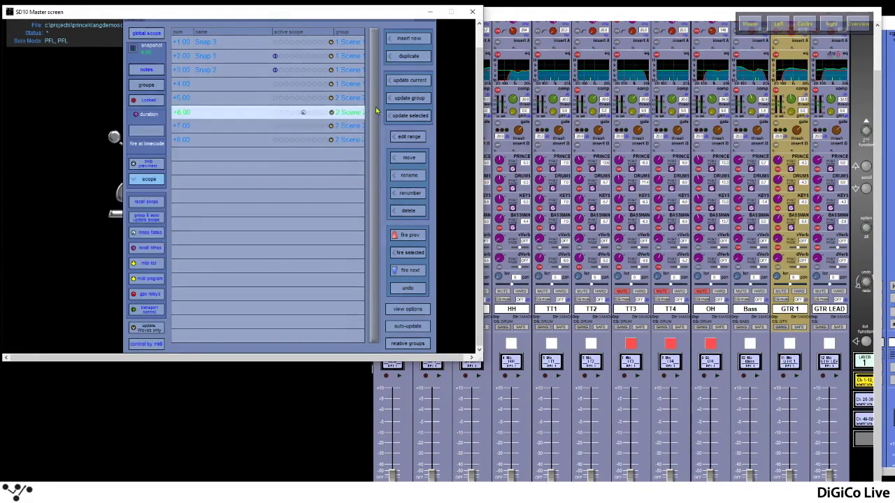
Open Snapshot Recall Times, activate the duration for snapshot 6.00, set it to 7 seconds, and close the window
click(149, 252)
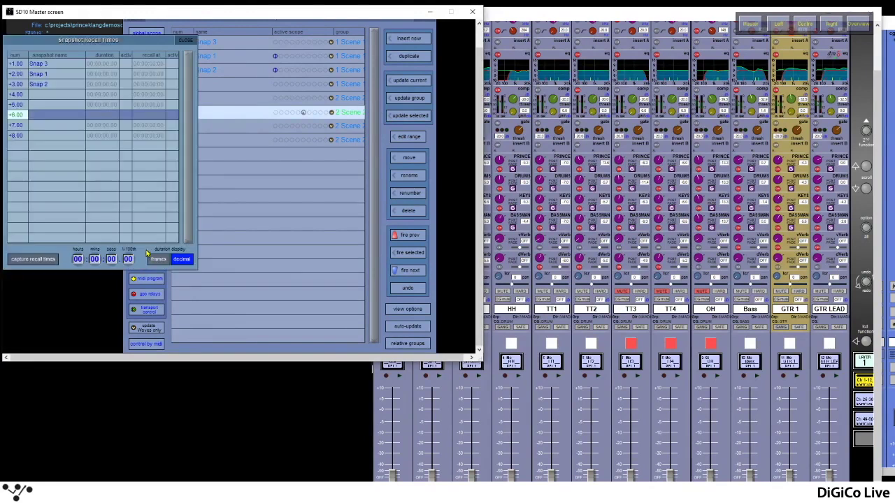
drag(118, 45, 158, 56)
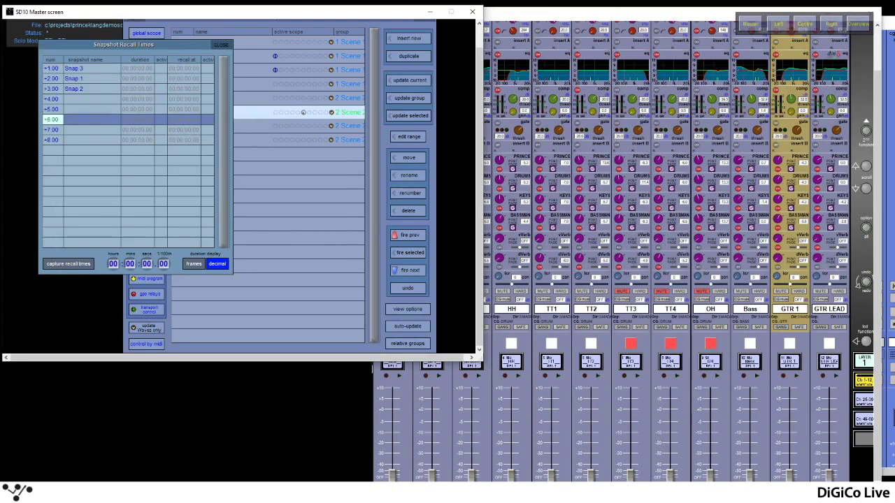
click(163, 120)
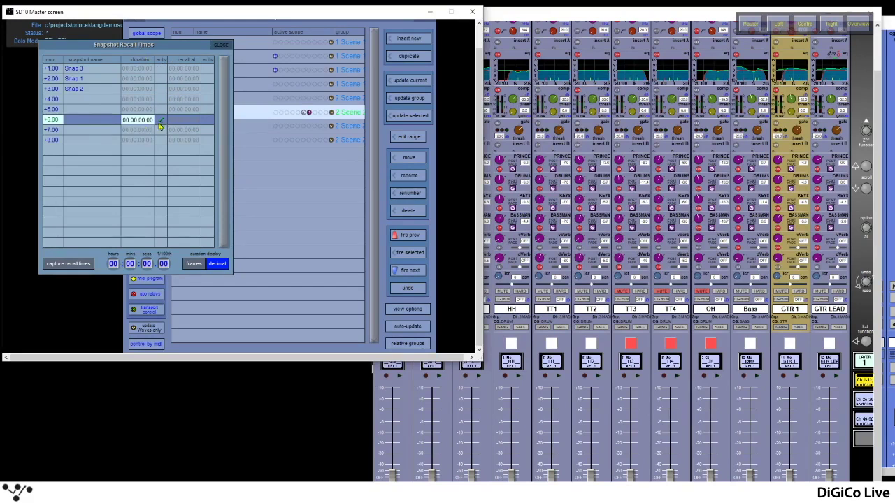
click(148, 265)
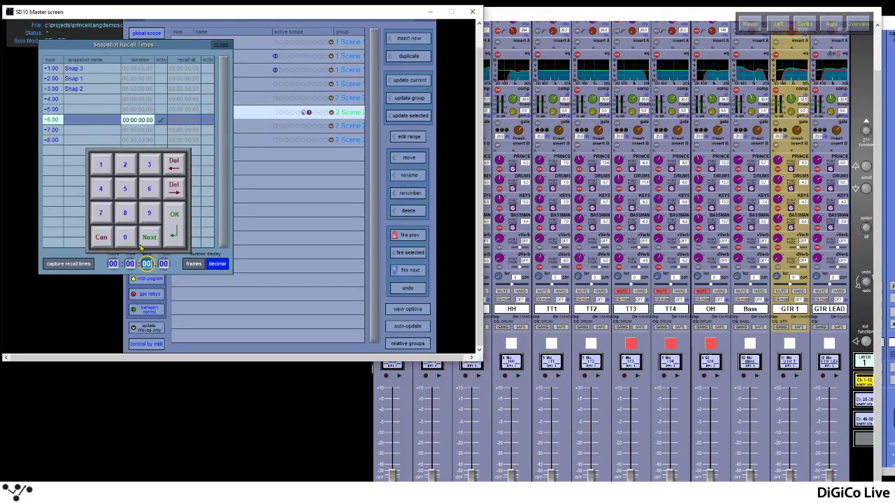
click(125, 187)
click(173, 166)
click(103, 214)
click(176, 225)
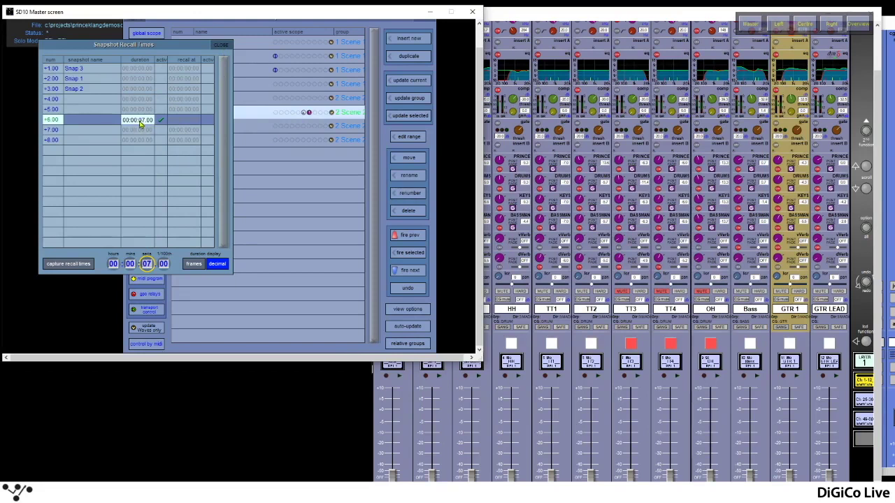
click(221, 45)
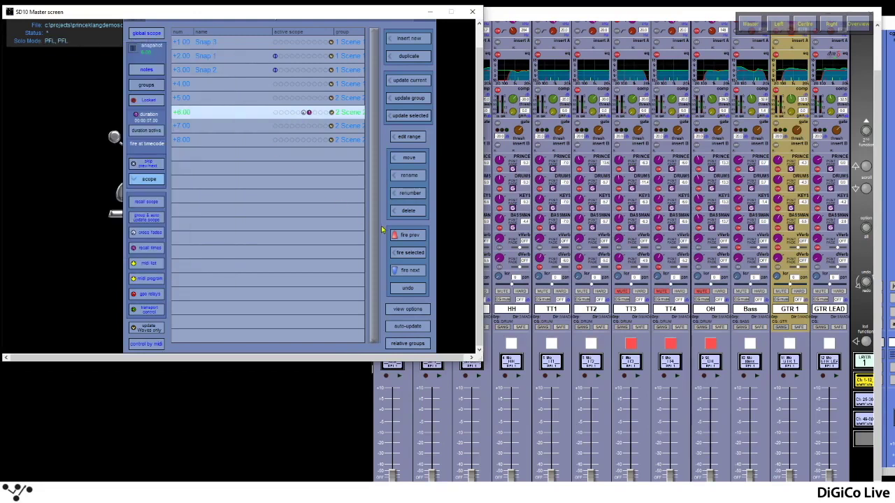
Fire the selected snapshot 6.00 to run its timed duration, and review and close Snapshot Recall Times
click(412, 256)
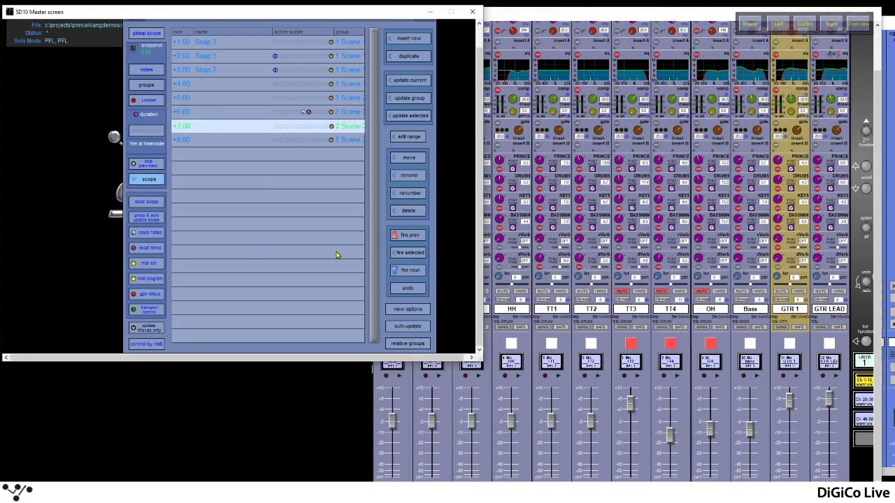
click(145, 247)
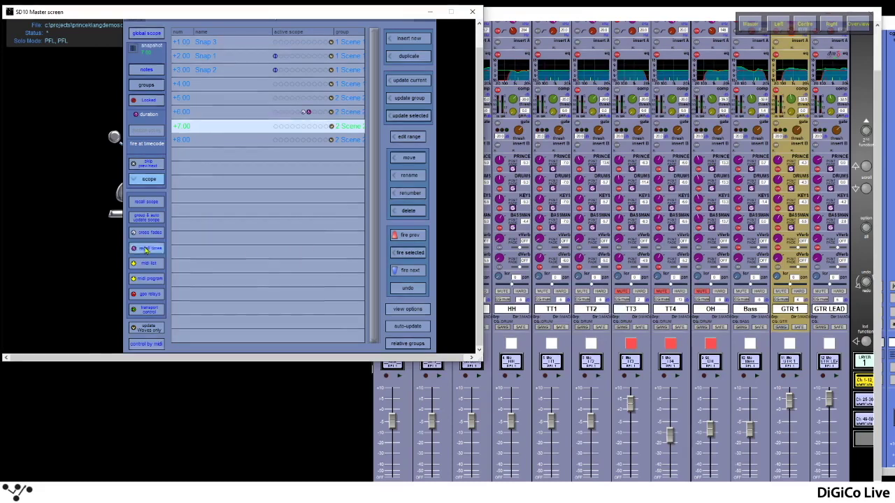
drag(117, 39, 151, 40)
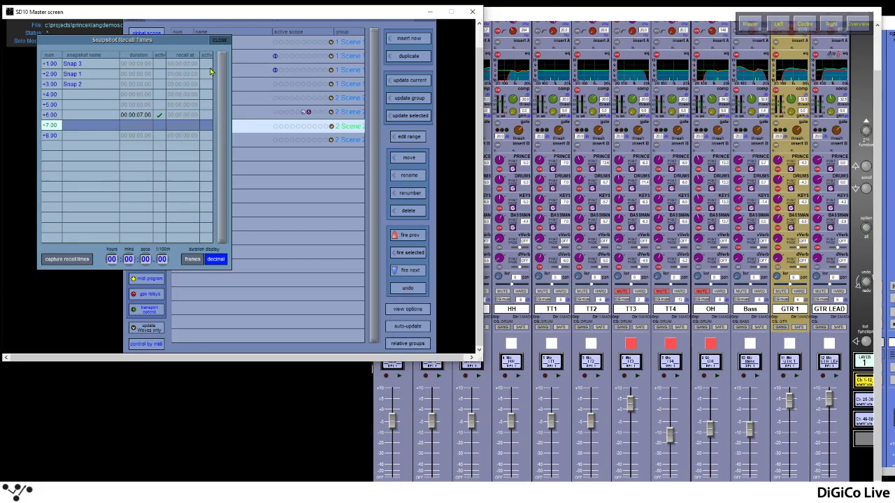
click(219, 40)
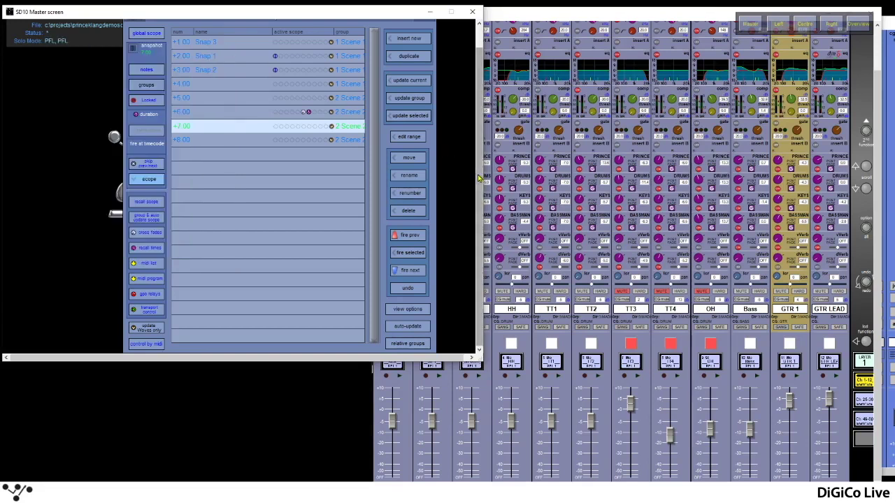
Open the Timecode & Transport setup to examine the frame rate and timecode source options
click(102, 26)
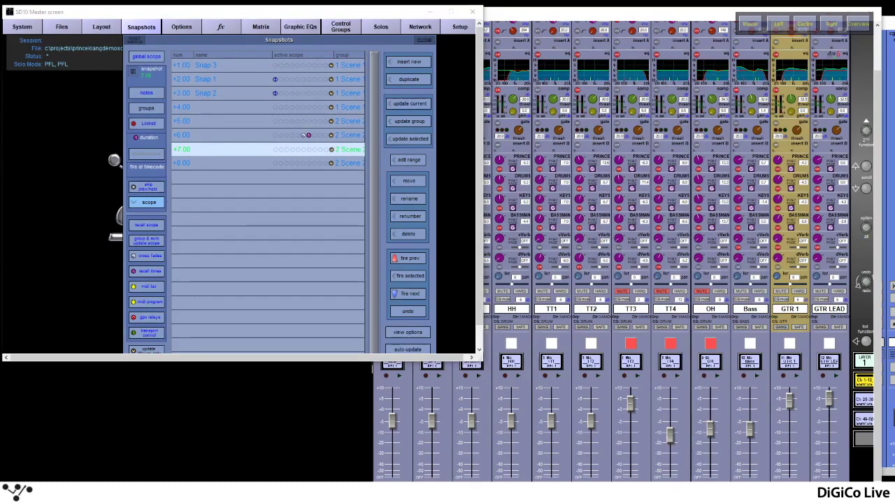
drag(86, 229, 294, 199)
click(356, 200)
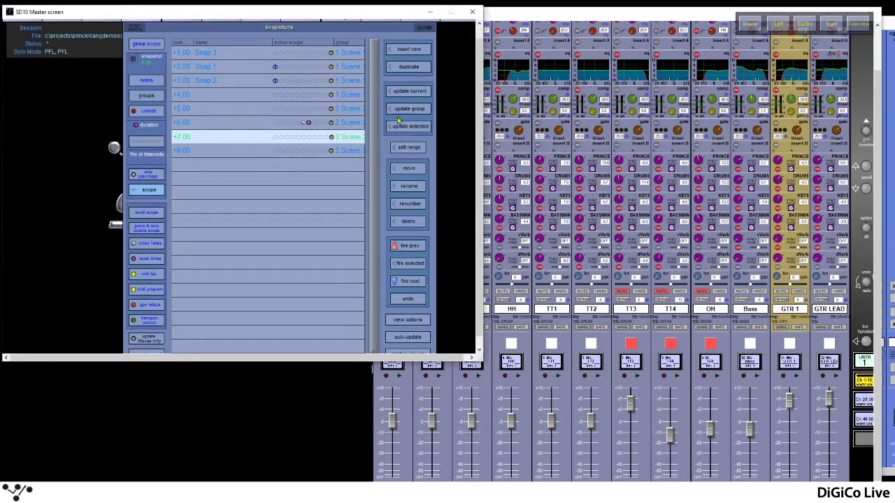
mouse_move(462, 29)
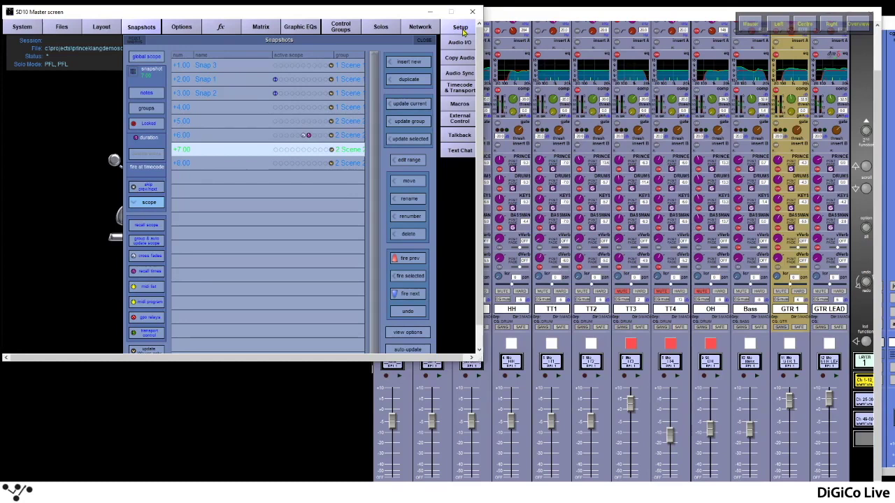
click(459, 89)
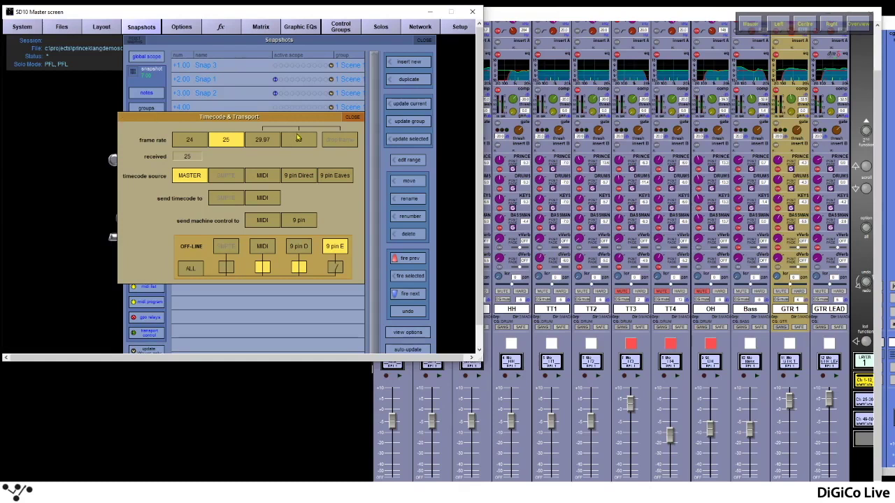
Switch the timecode source to MIDI and back to MASTER, and close the Timecode & Transport setup
click(262, 181)
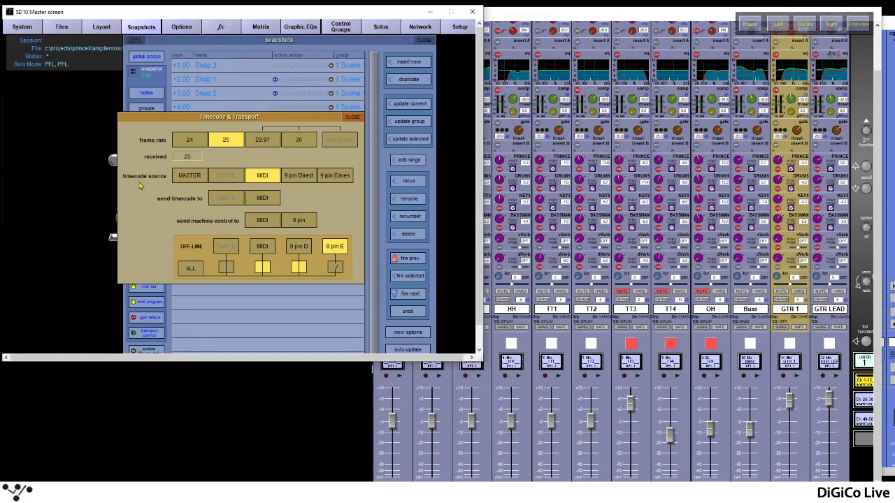
click(190, 179)
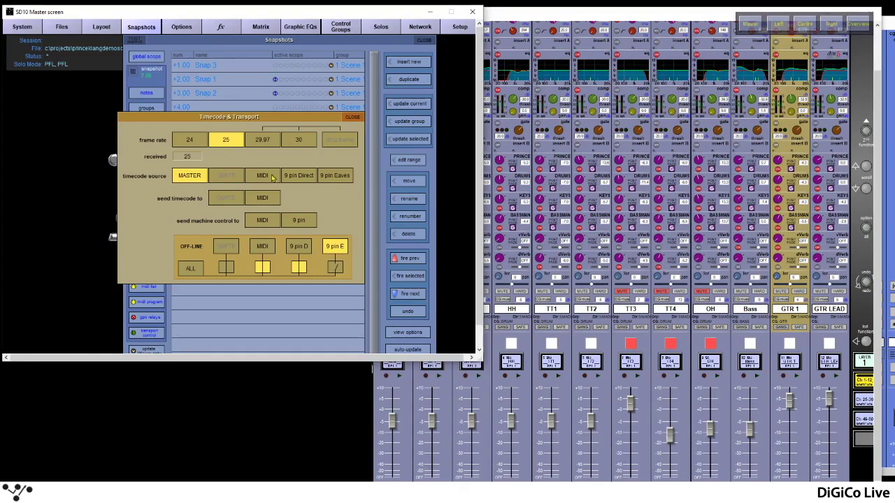
click(354, 118)
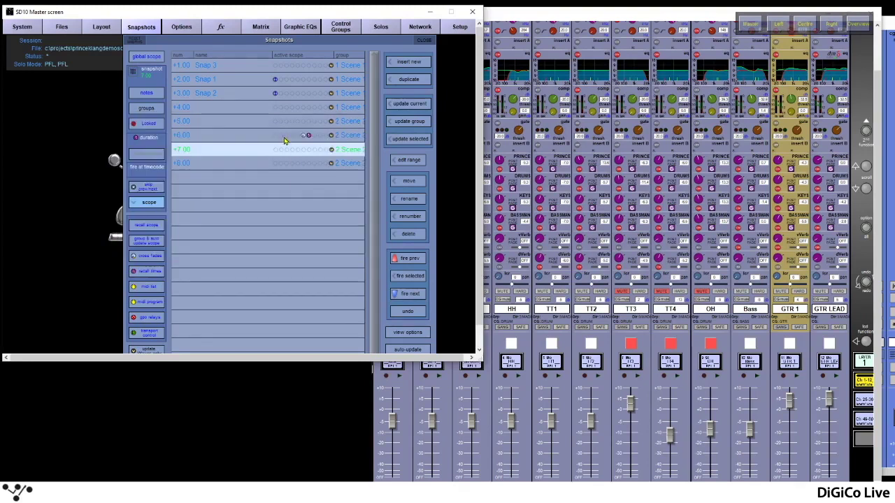
Open Snapshot Recall Times, activate the recall-at time for snapshot 7.00, and set it to 4 seconds
click(144, 271)
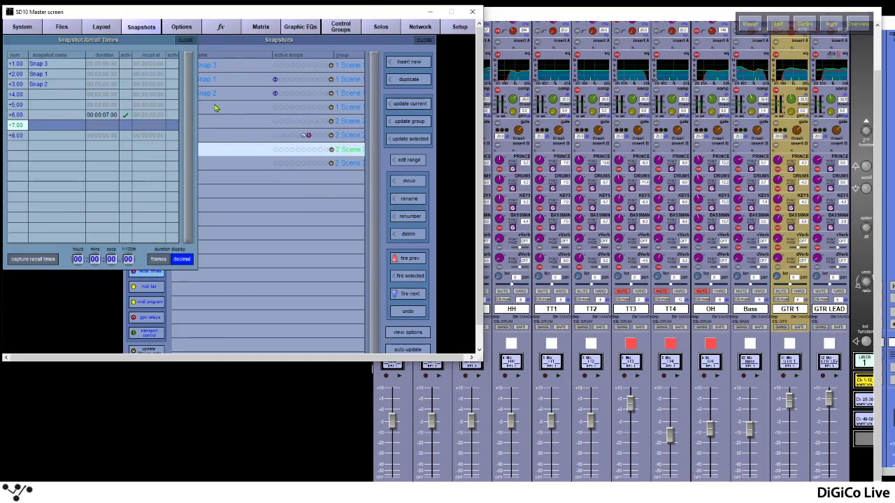
click(170, 128)
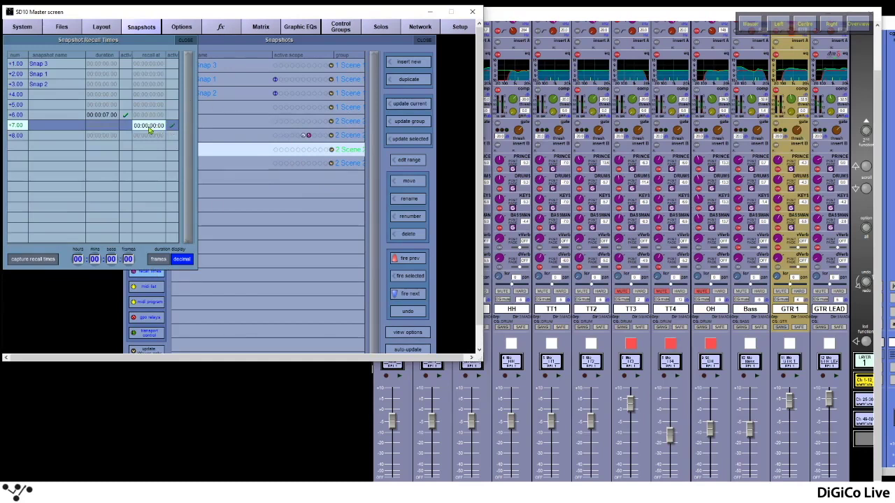
drag(119, 42, 147, 47)
click(141, 264)
click(140, 265)
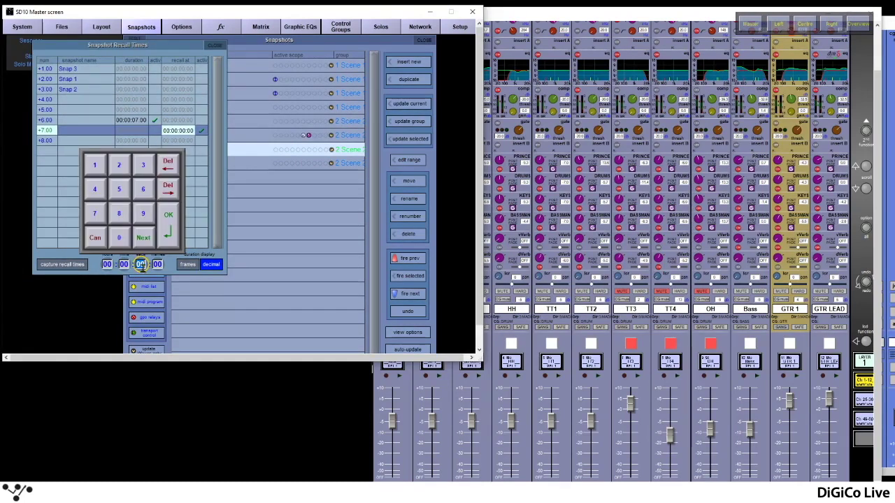
text(4)
key(Tab)
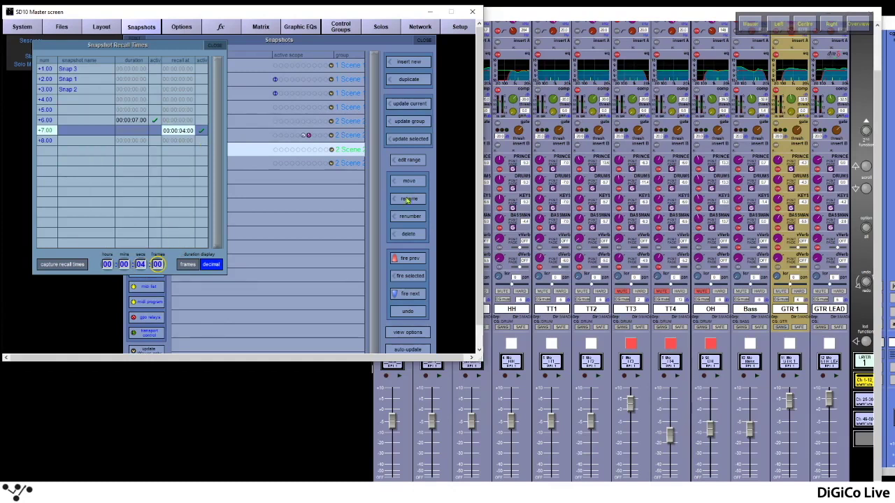
Fire the previous snapshots one after another back to snapshot 1.00
click(417, 260)
click(417, 259)
click(417, 259)
click(417, 259)
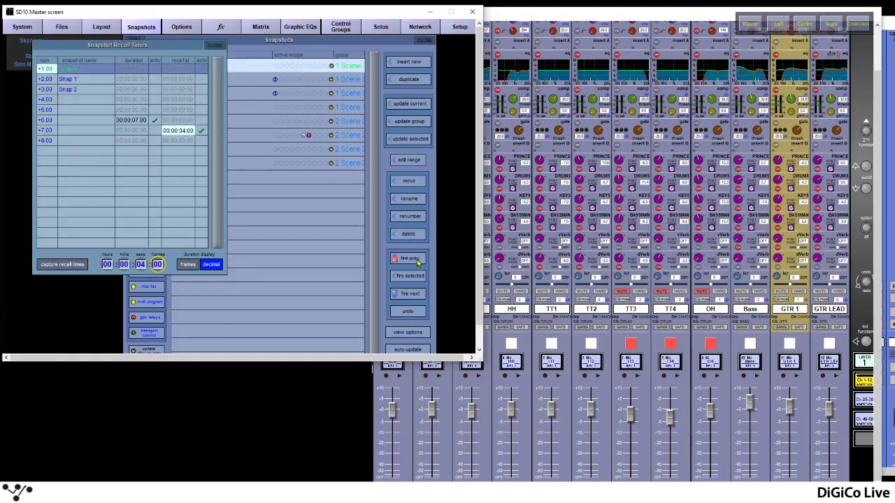
Open Transport Control, play the timecode past 4 seconds to trigger snapshot 7.00, and stop and close the transport
click(102, 27)
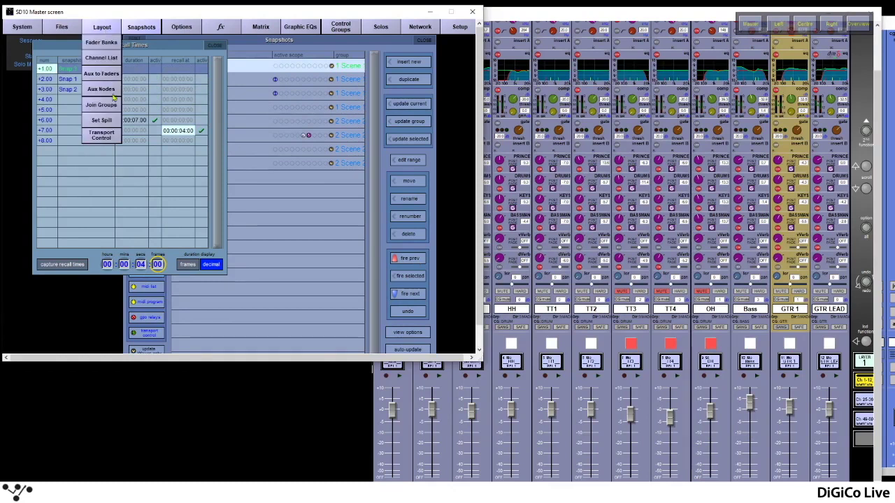
click(110, 137)
click(255, 251)
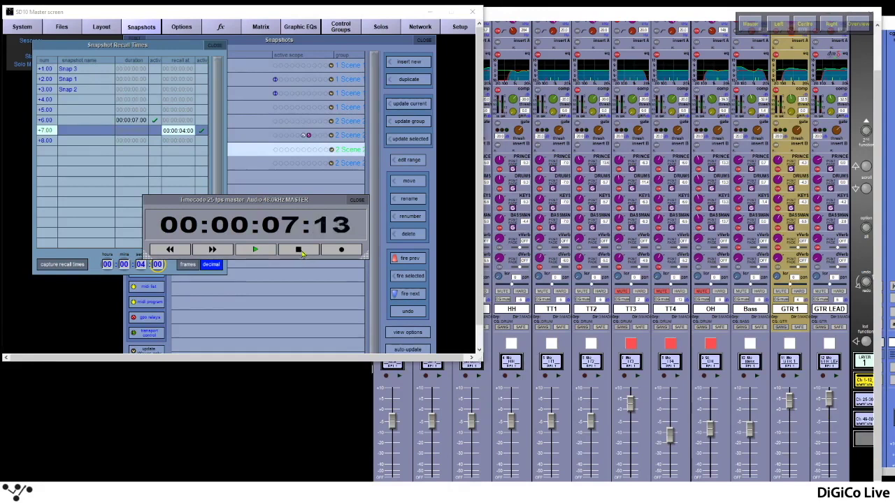
click(298, 251)
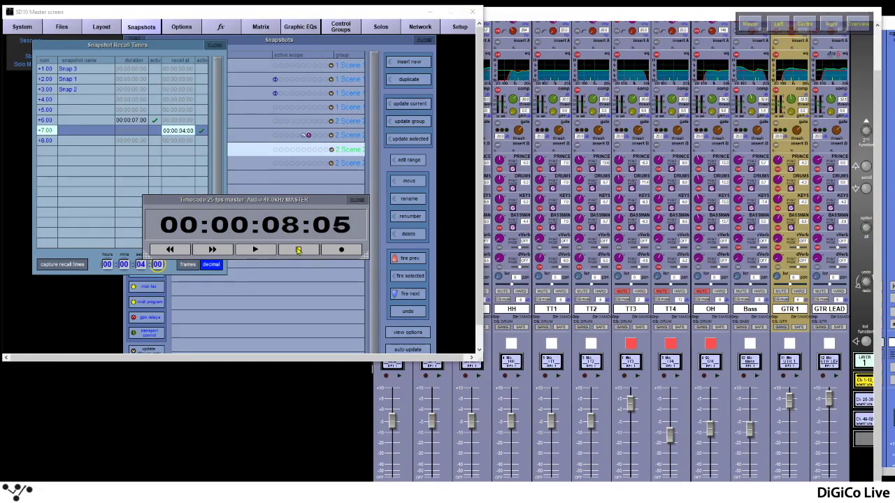
click(357, 202)
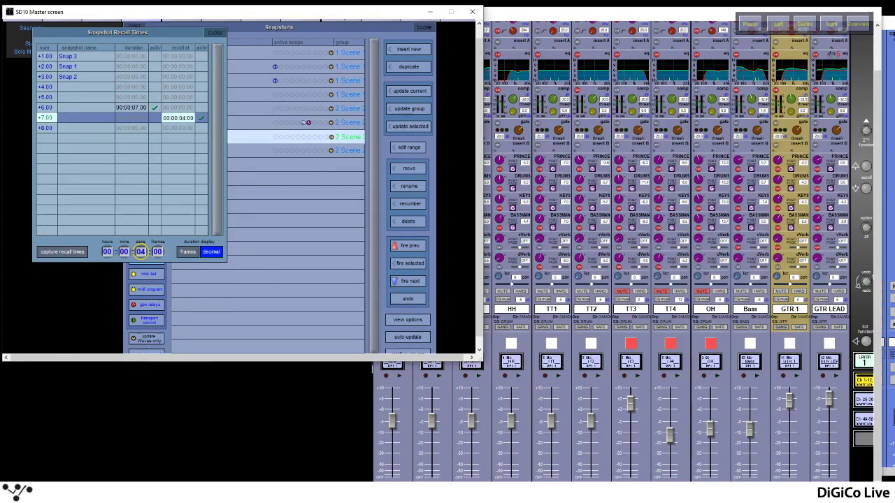
Enable capturing of recall times, play the timecode in Transport Control, and insert a new unnamed snapshot while it runs
click(67, 255)
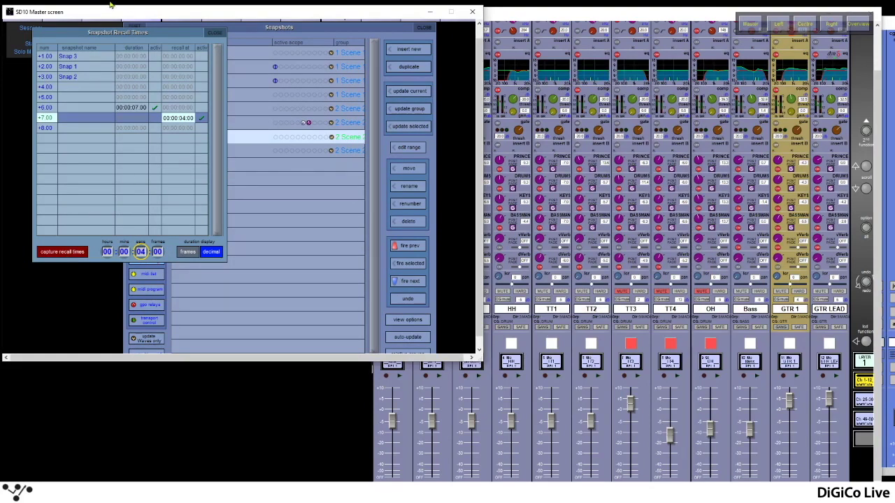
click(102, 27)
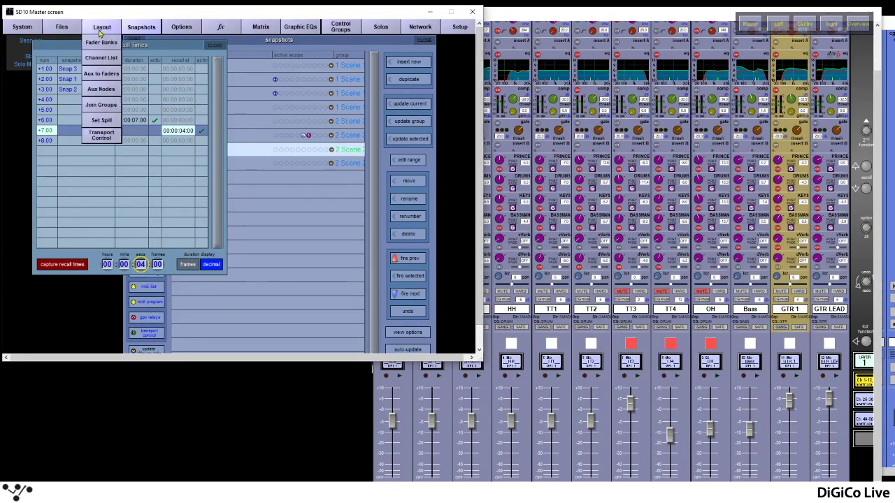
click(112, 144)
click(256, 249)
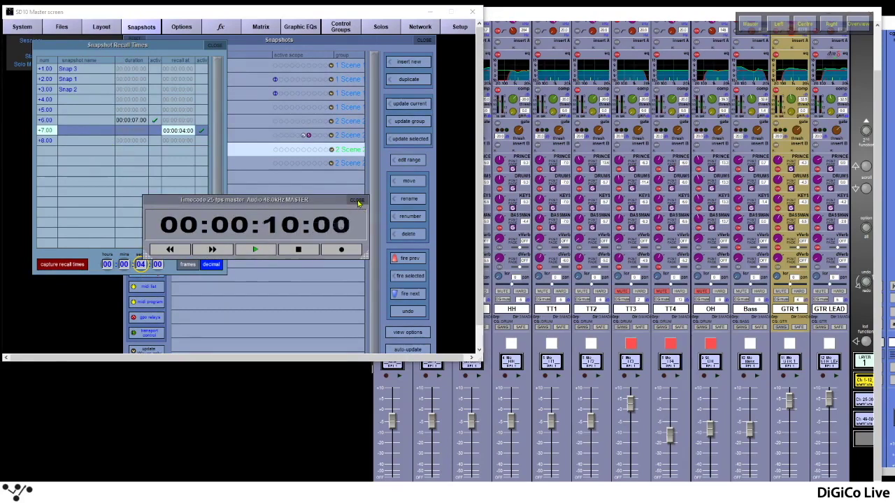
click(409, 62)
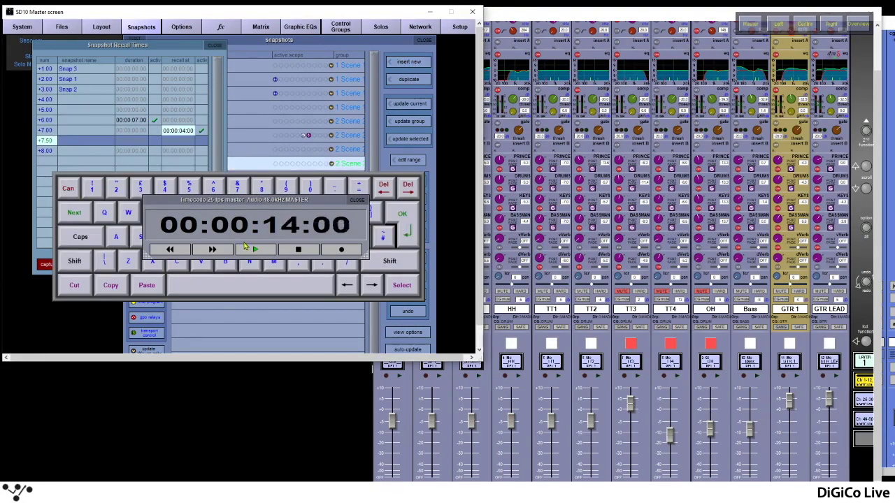
click(402, 213)
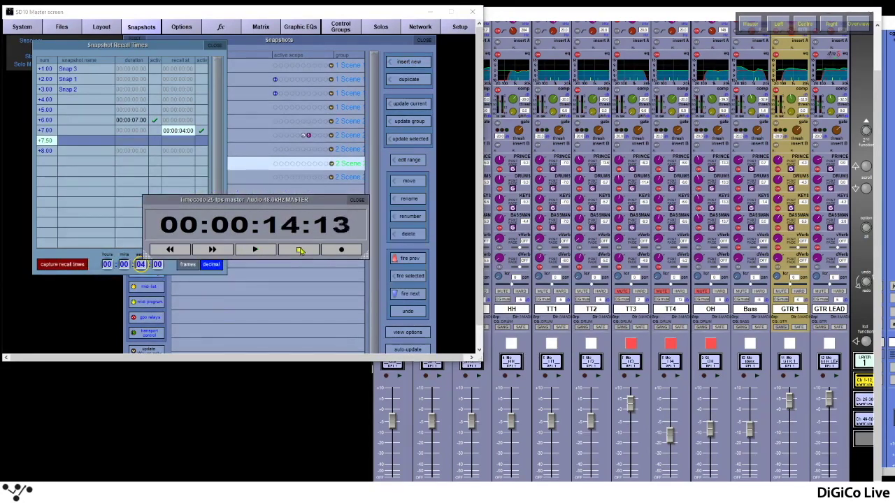
Activate the captured recall time of snapshot 7.50, and close Transport Control and Snapshot Recall Times
click(197, 141)
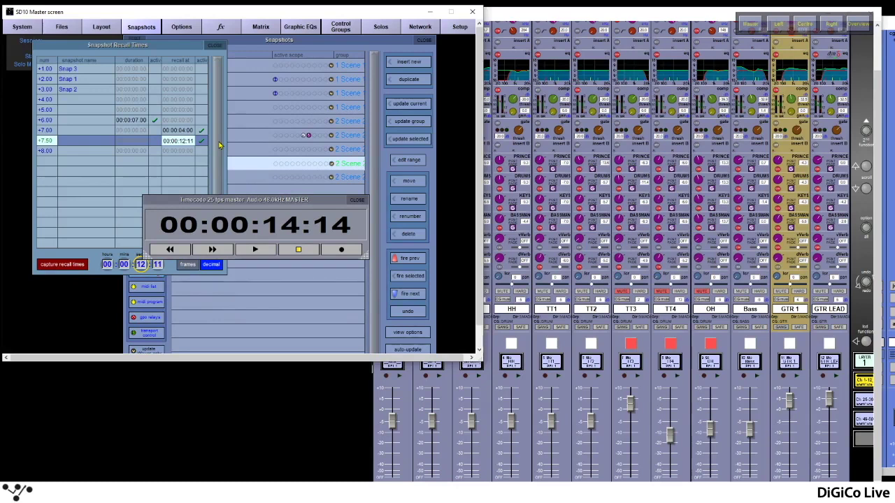
click(81, 270)
click(356, 201)
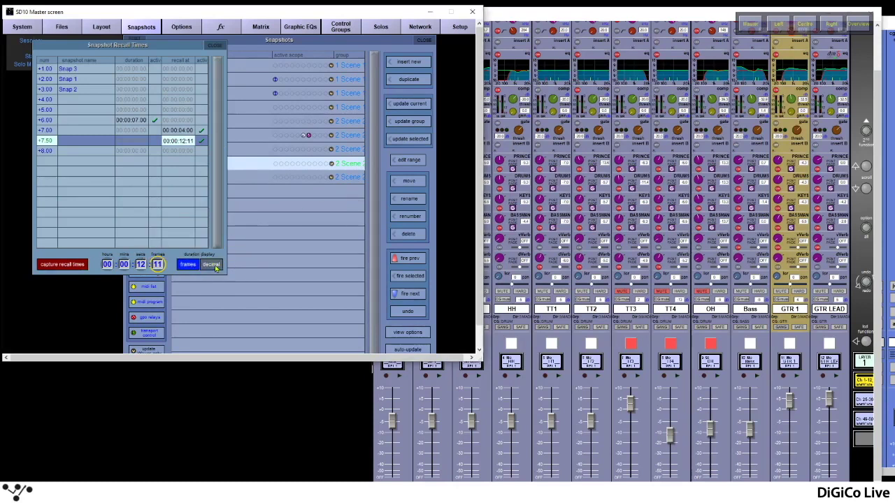
click(211, 47)
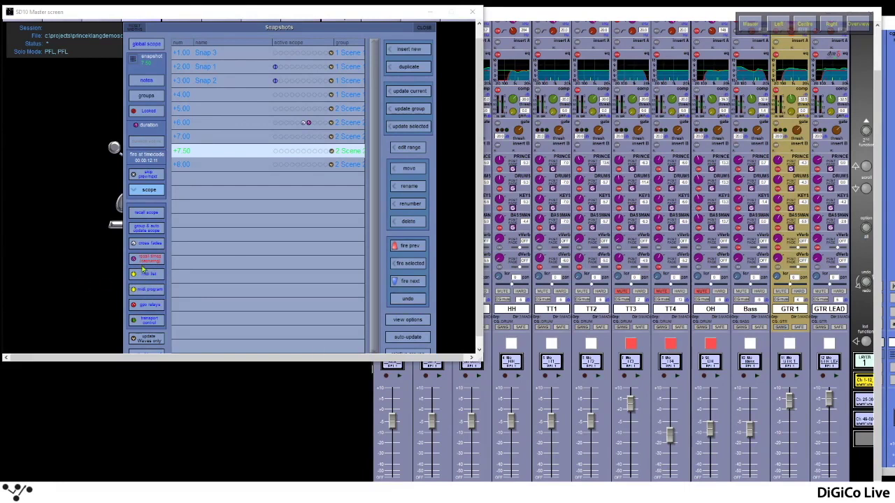
Open the Snapshot MIDI List, examine its MIDI Devices, and close both windows
click(155, 278)
drag(198, 41, 230, 37)
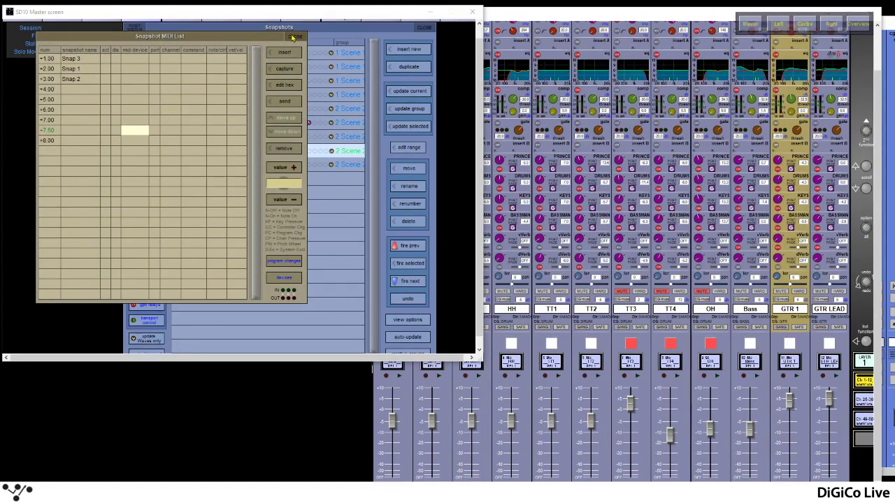
click(288, 278)
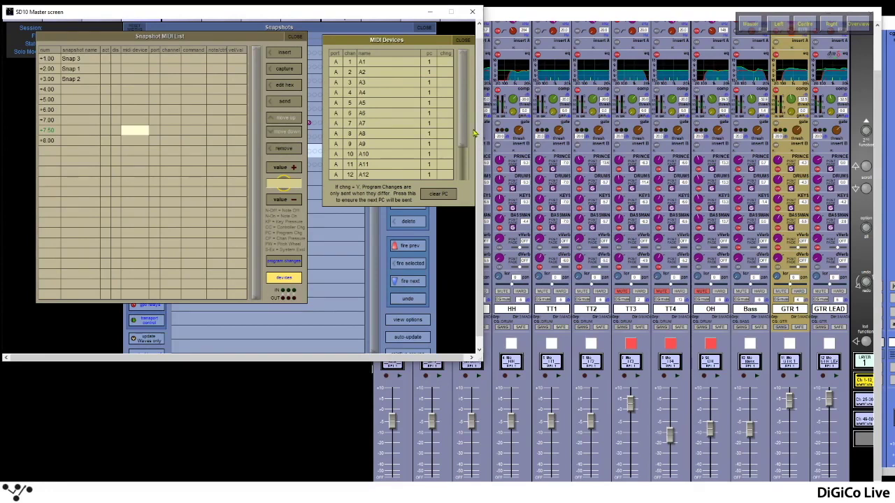
click(460, 41)
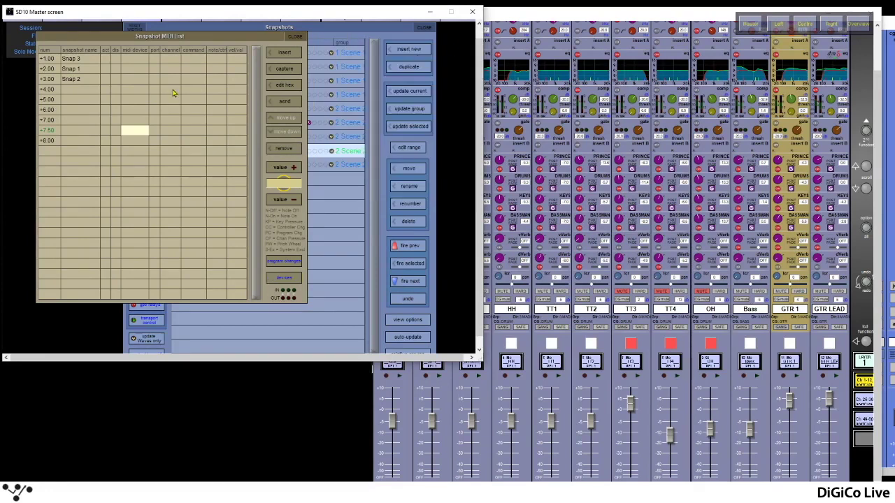
click(296, 38)
Open the MIDI Devices from Snapshot MIDI Program Changes and rename the port A channel 1 device as Drumpad
click(143, 290)
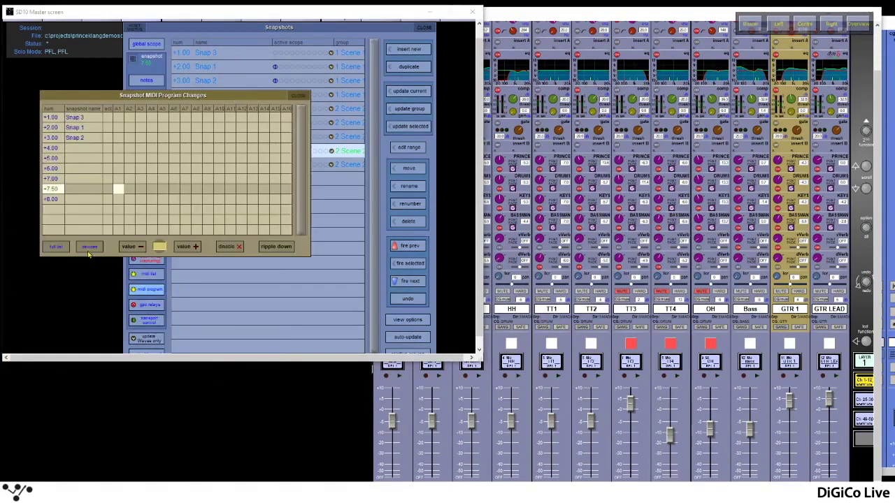
click(89, 248)
mouse_move(380, 39)
mouse_down()
mouse_move(305, 68)
mouse_move(381, 56)
mouse_up()
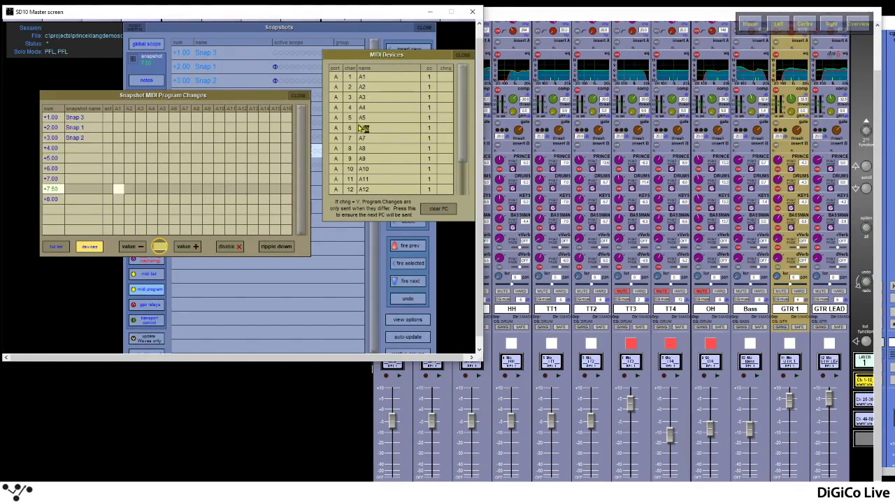
click(383, 75)
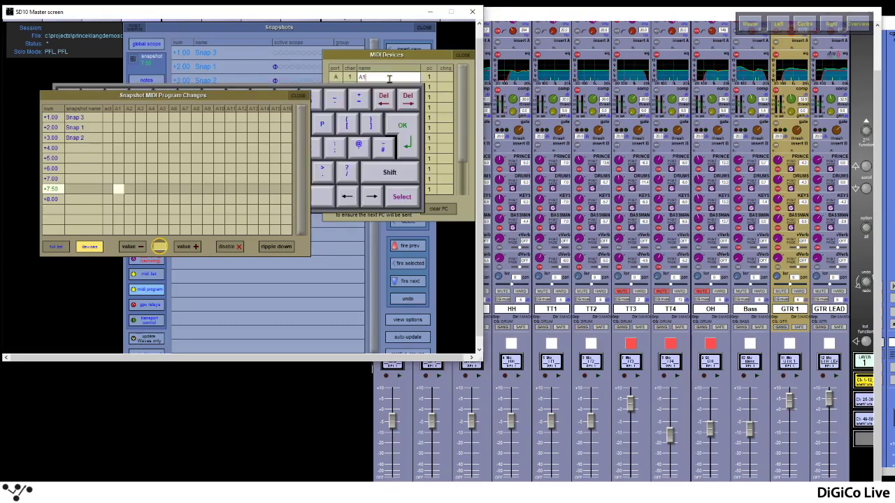
text(Drumpade)
key(BackSpace)
key(Return)
Rename the port A channel 2 MIDI device as Synth and the channel 3 device as Poly-S
click(388, 86)
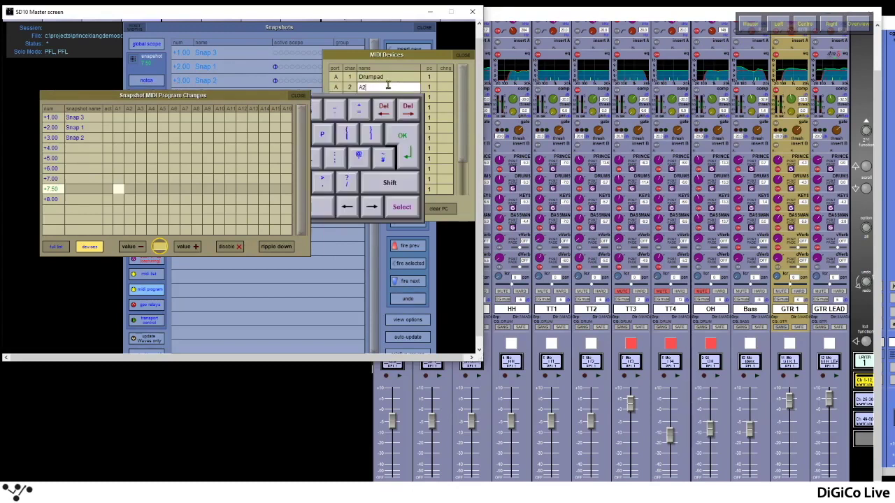
text(Synth)
key(Return)
click(372, 98)
text(A3P)
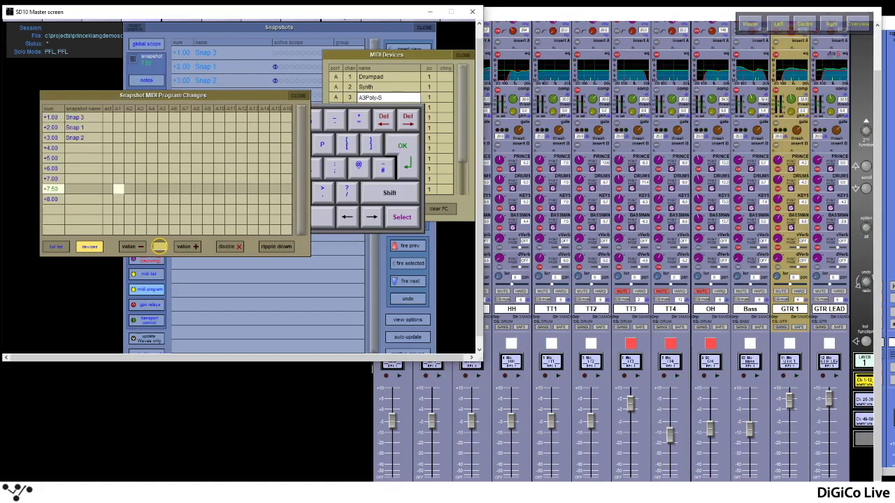
text(oly-S)
key(Return)
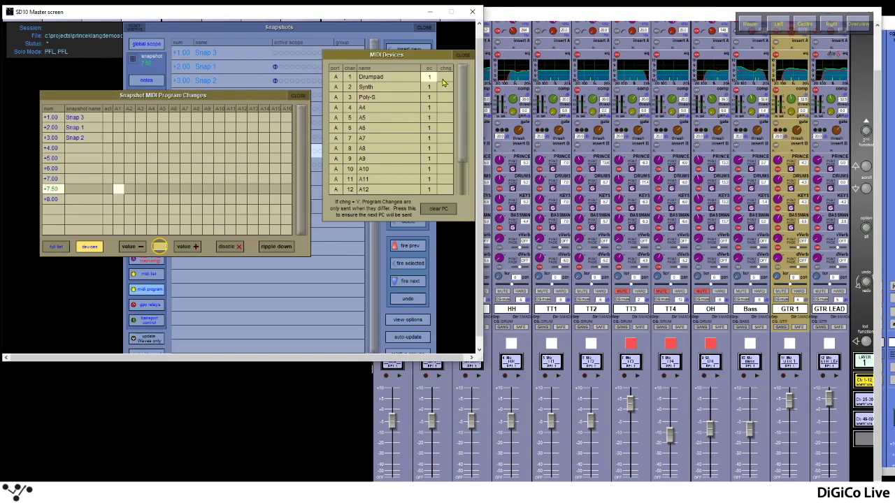
Toggle the chng option for the Drumpad device on and back off, and close MIDI Devices
click(444, 78)
click(445, 79)
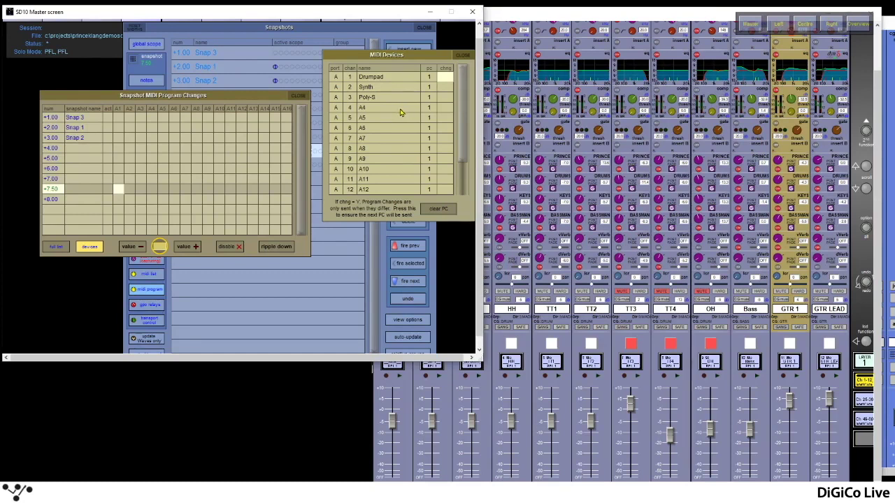
click(462, 57)
mouse_move(178, 96)
mouse_down()
mouse_move(260, 72)
mouse_move(188, 60)
mouse_up()
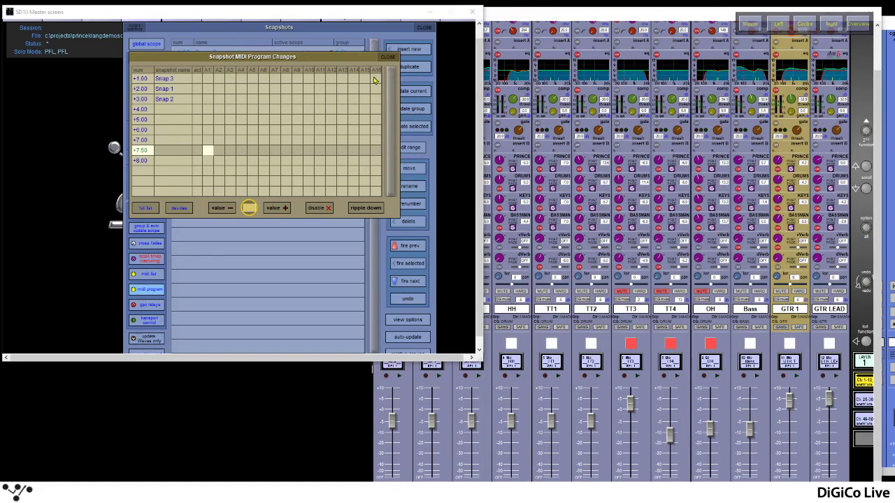
Set the A1 program change for snapshot 1.00 (Snap 3) to 100
click(207, 79)
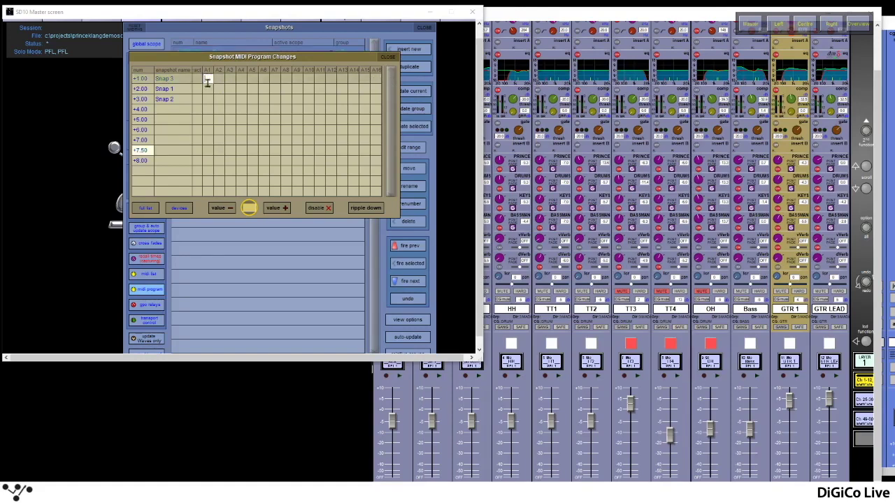
text(100)
key(Return)
Set the A1 program change for snapshot 2.00 (Snap 1) to 5 and ripple it down to the following snapshots
click(207, 91)
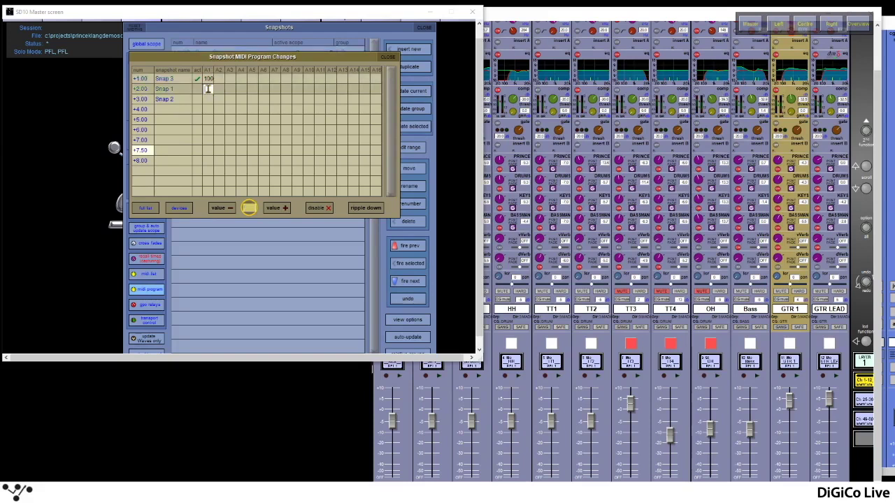
text(5)
click(373, 211)
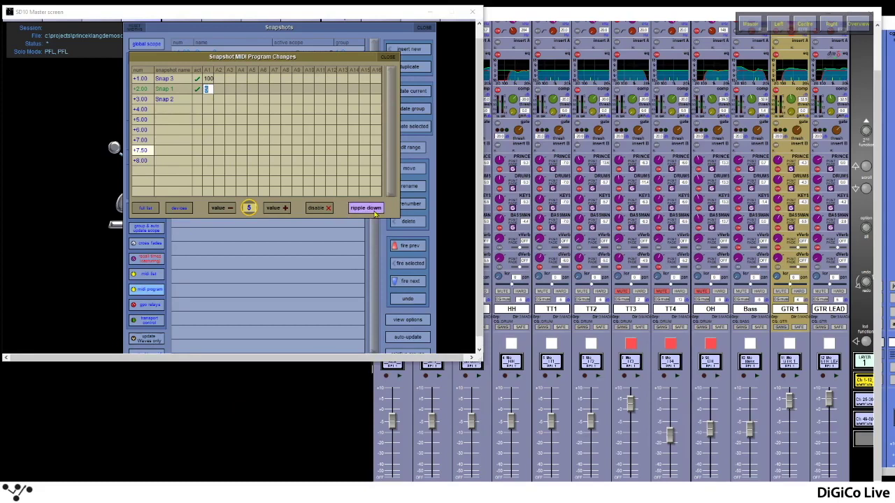
click(206, 102)
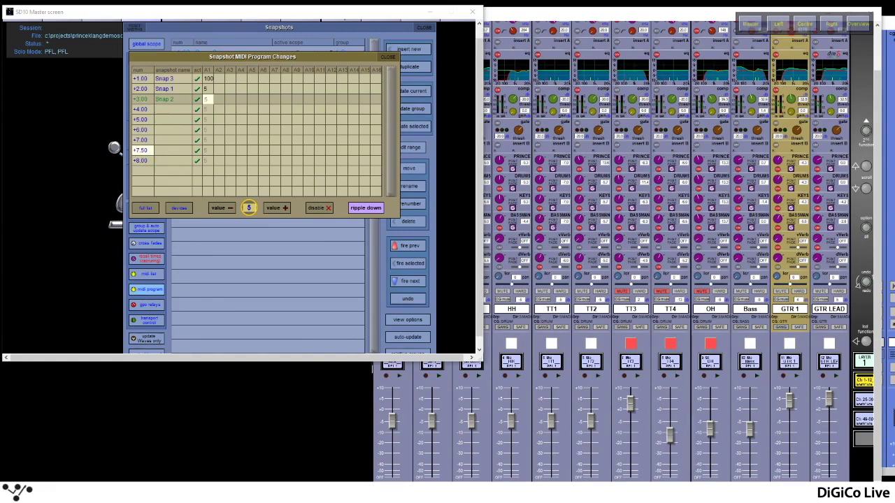
Close the program changes, review the program change messages in the Snapshot MIDI List, and close it
click(385, 59)
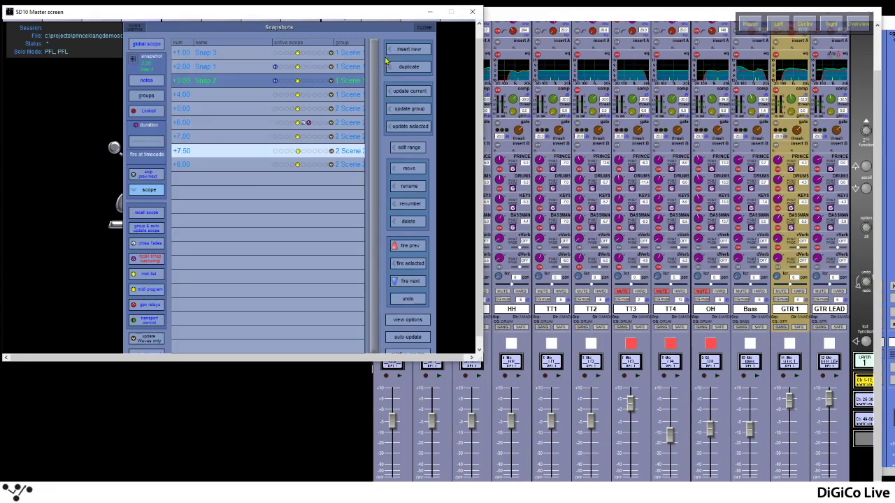
click(155, 278)
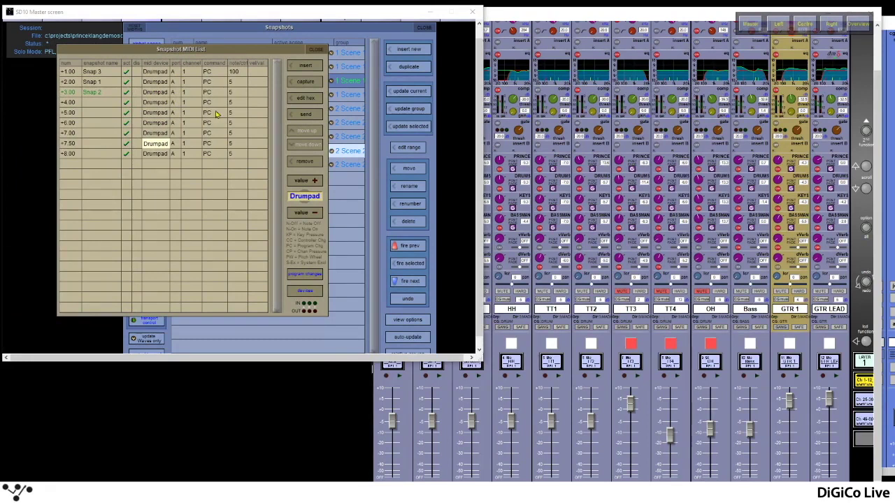
drag(238, 53, 274, 53)
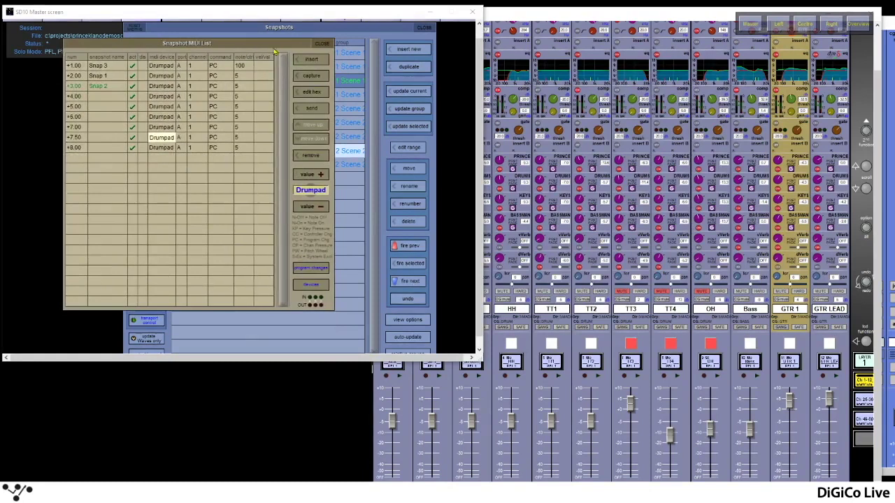
click(322, 43)
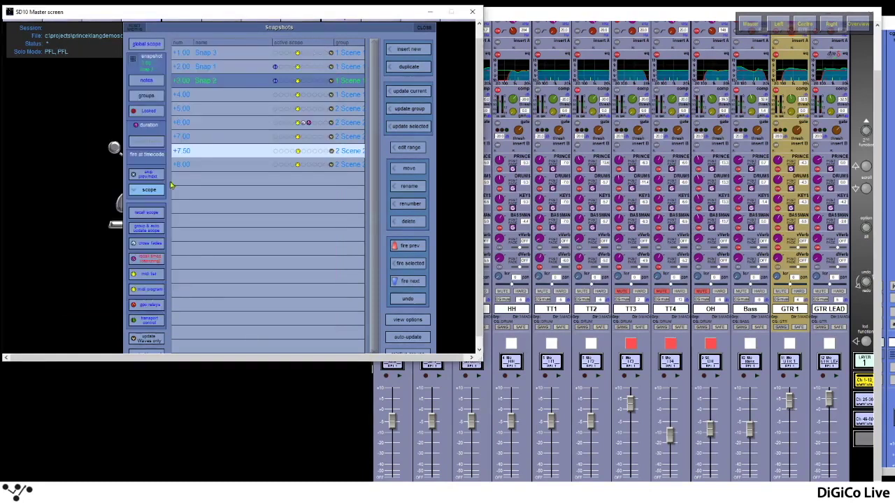
Set the A2 program change for snapshot 1.00 (Snap 3) to 8 with ripple down, and close the program changes
click(152, 289)
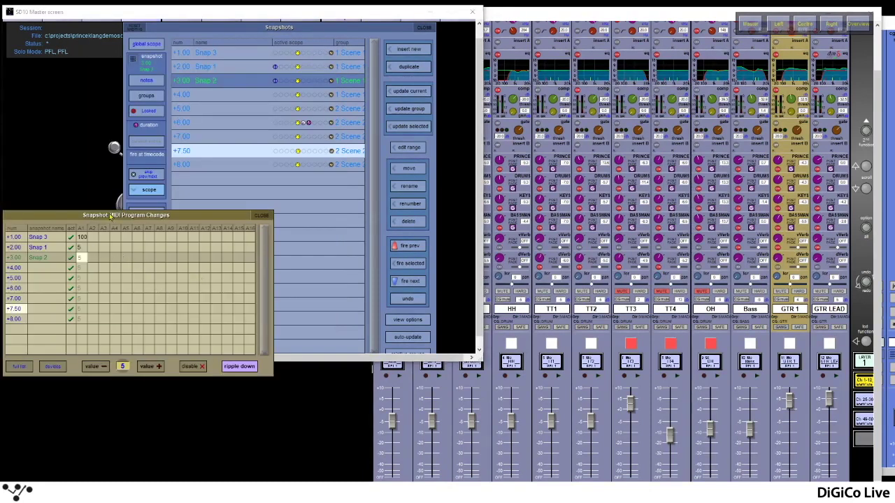
drag(109, 217, 182, 183)
click(165, 216)
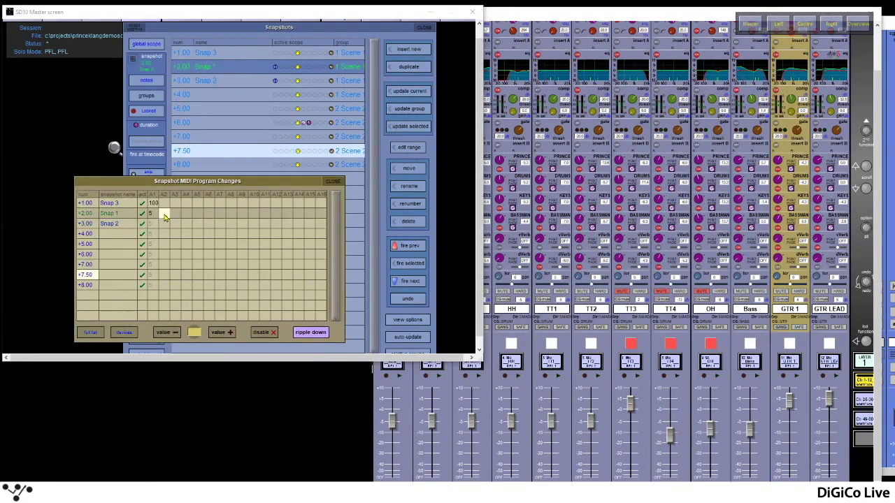
click(165, 203)
click(222, 332)
click(223, 333)
click(222, 332)
click(222, 332)
click(222, 333)
click(222, 333)
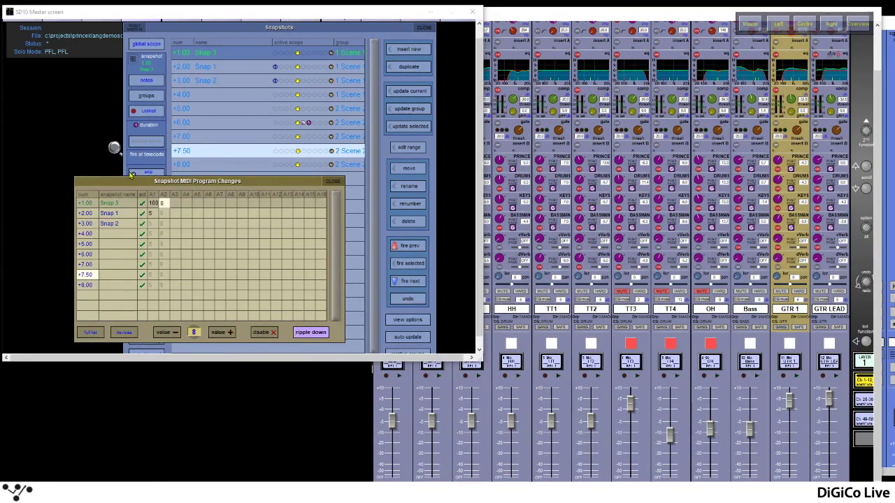
click(330, 184)
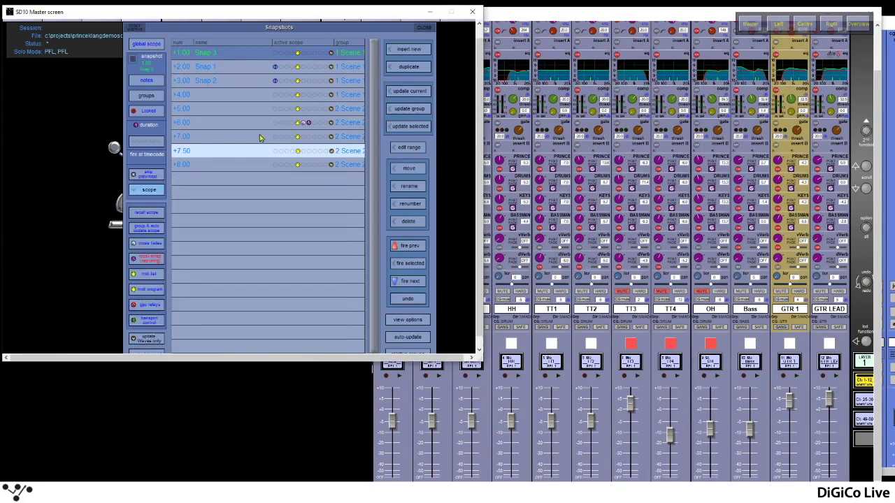
Open the Snapshot MIDI List and send the Drumpad message of snapshot 7.50
click(152, 276)
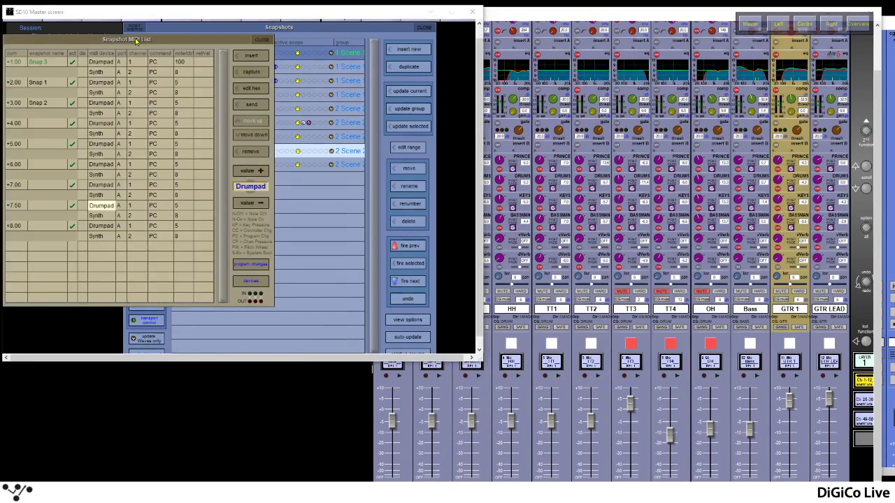
drag(135, 41, 176, 43)
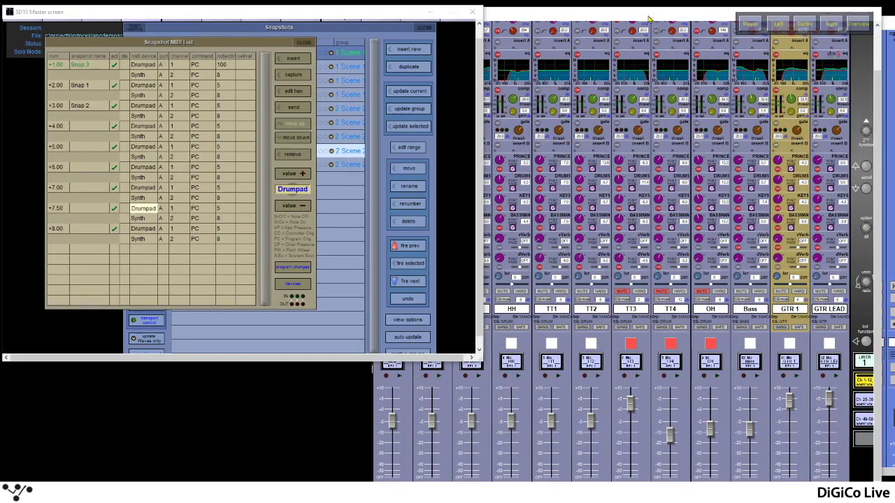
click(293, 109)
Insert a MIDI message between the Drumpad and Synth program changes of snapshot 1.00 (Snap 3)
click(205, 66)
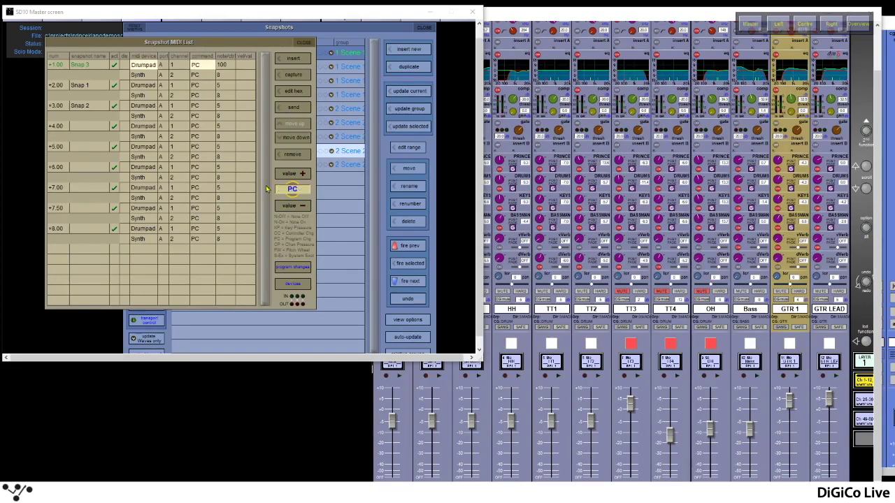
click(197, 76)
click(203, 66)
click(209, 77)
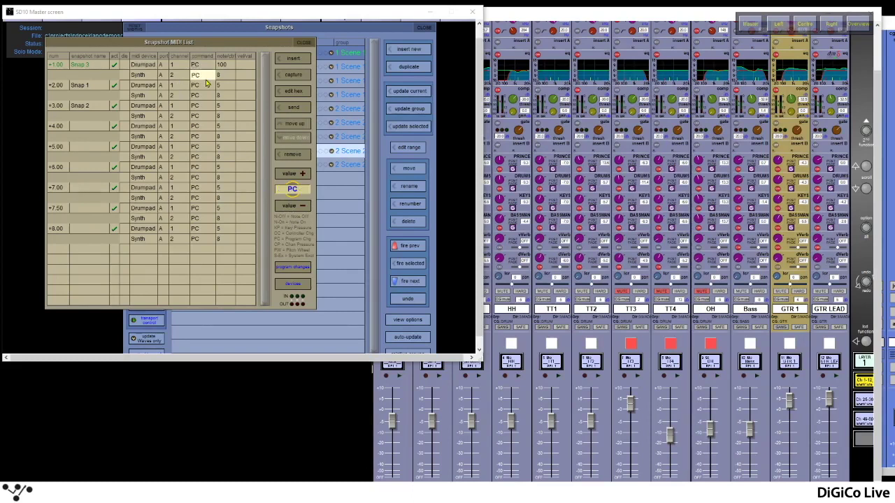
click(293, 58)
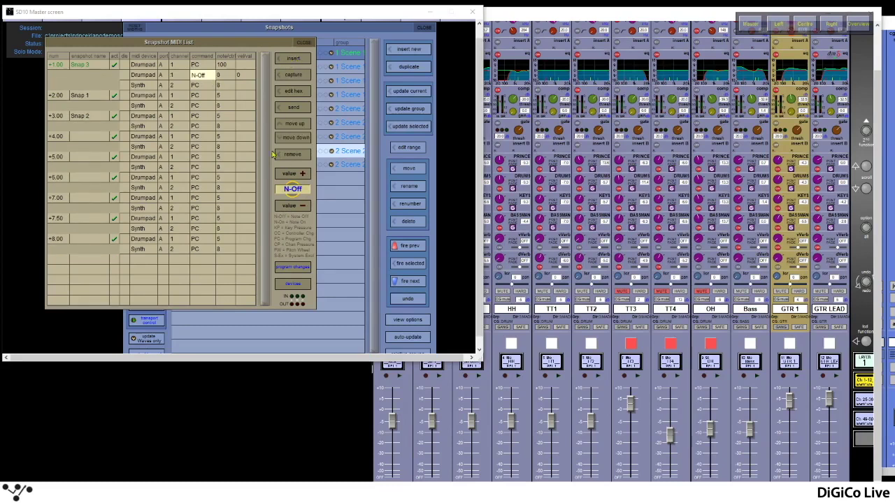
Assign the inserted MIDI message to Poly-S on channel 3 with the CC command, and close the MIDI list
click(148, 77)
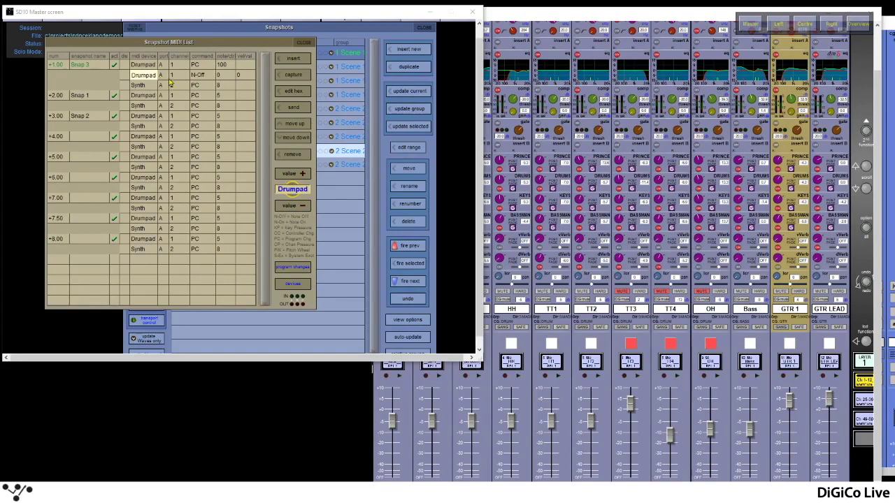
click(180, 76)
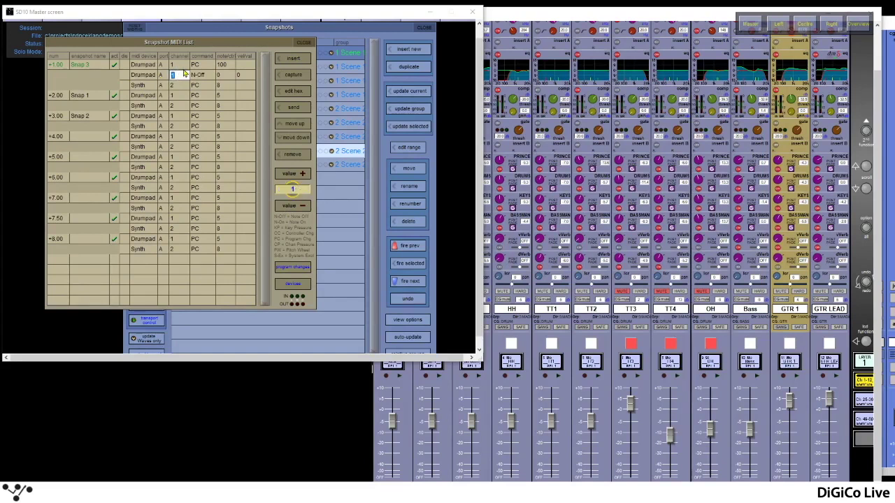
key(Return)
click(196, 76)
click(297, 206)
click(297, 205)
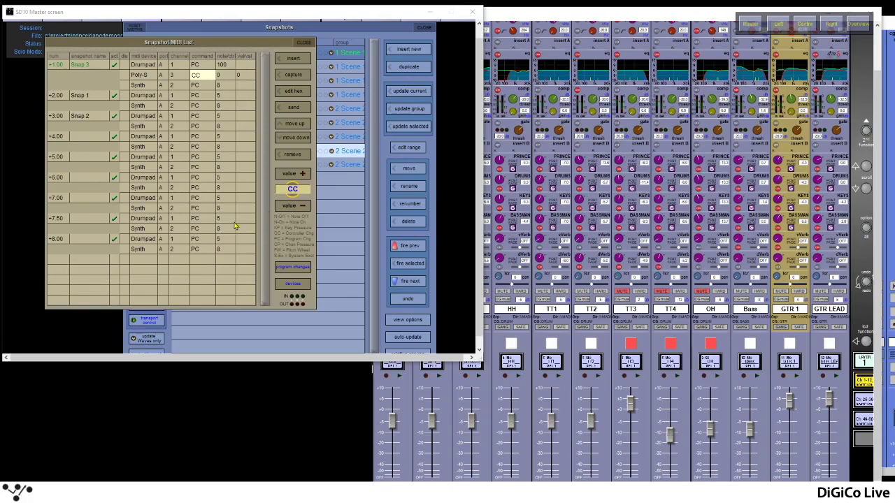
click(303, 44)
Review the MIDI Devices list and the Snapshot MIDI Program Changes grid, and close both
click(141, 291)
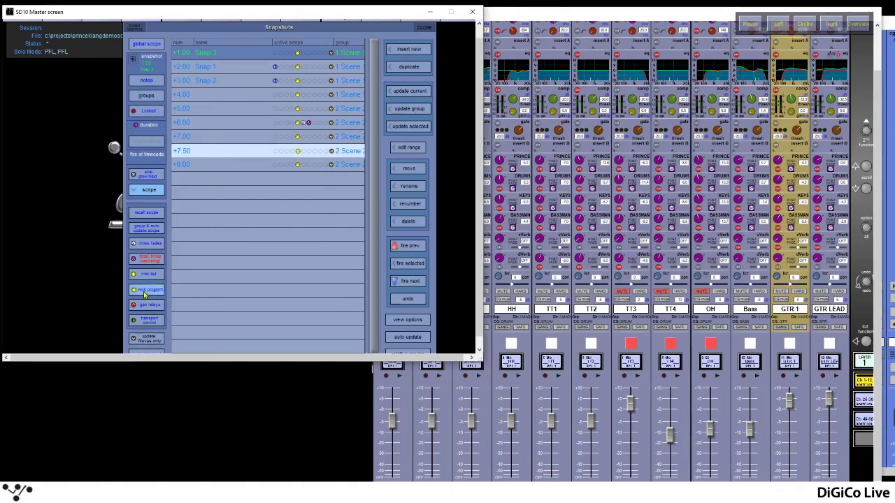
click(54, 369)
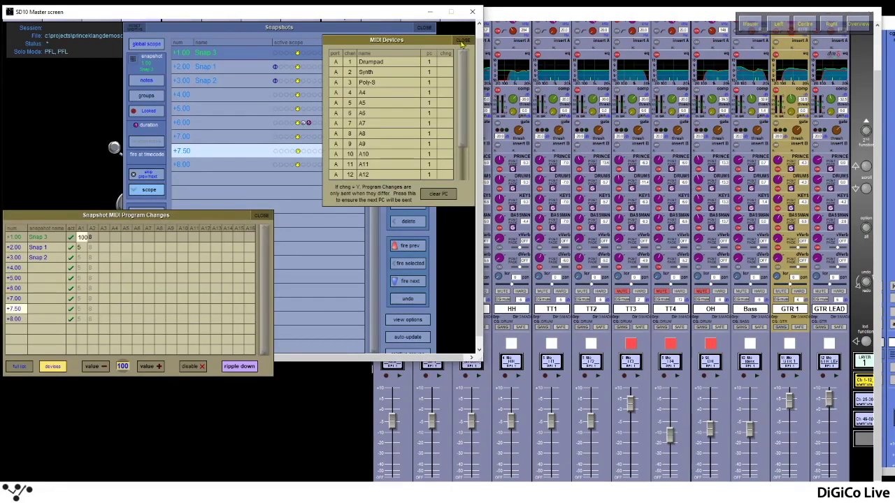
click(462, 42)
drag(191, 220, 301, 163)
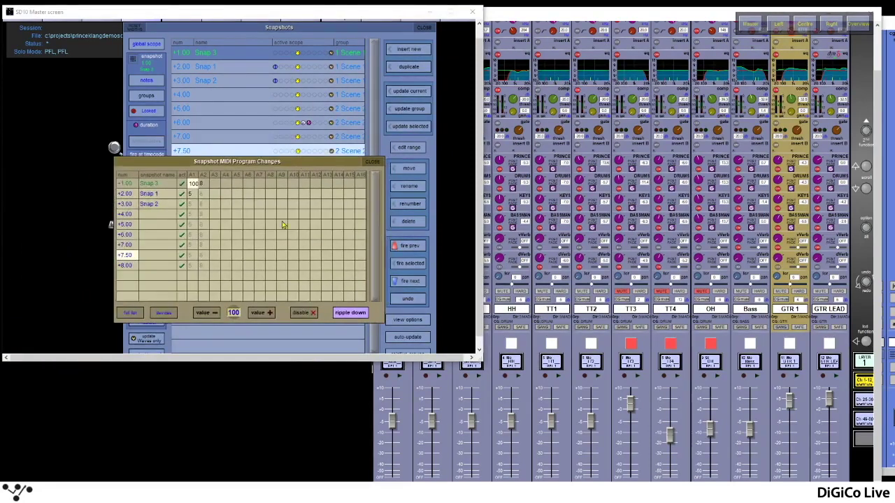
click(302, 313)
click(371, 161)
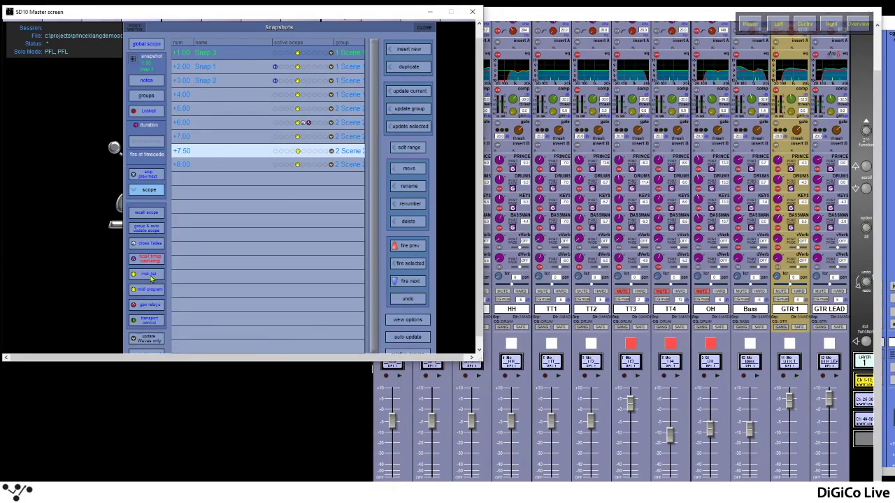
Try MIDI capture in the Snapshot MIDI List and close the list
click(148, 279)
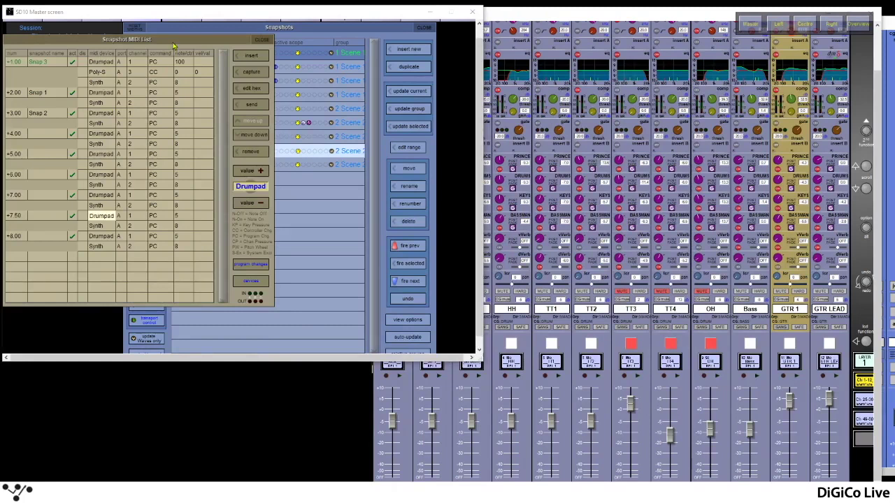
drag(172, 45, 206, 45)
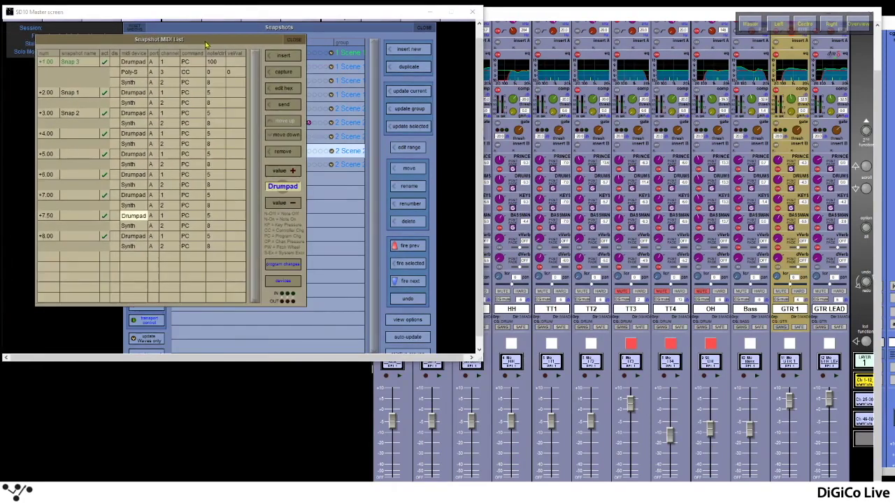
click(282, 74)
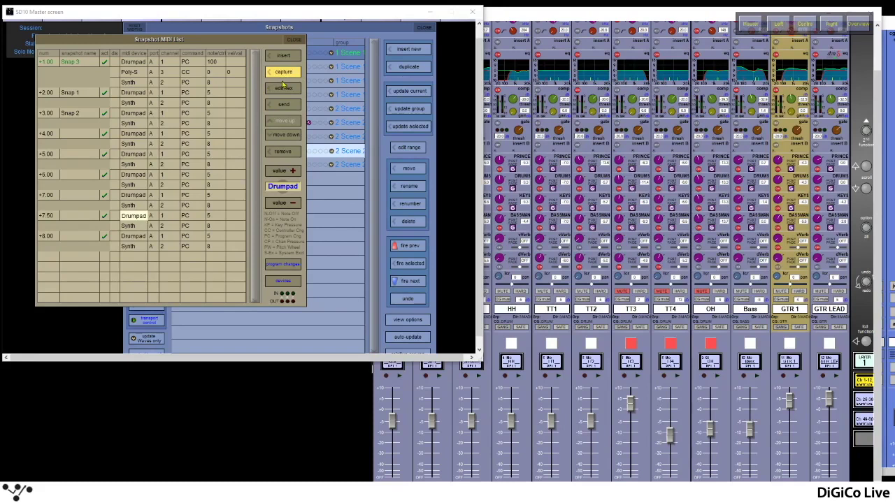
drag(183, 49, 207, 61)
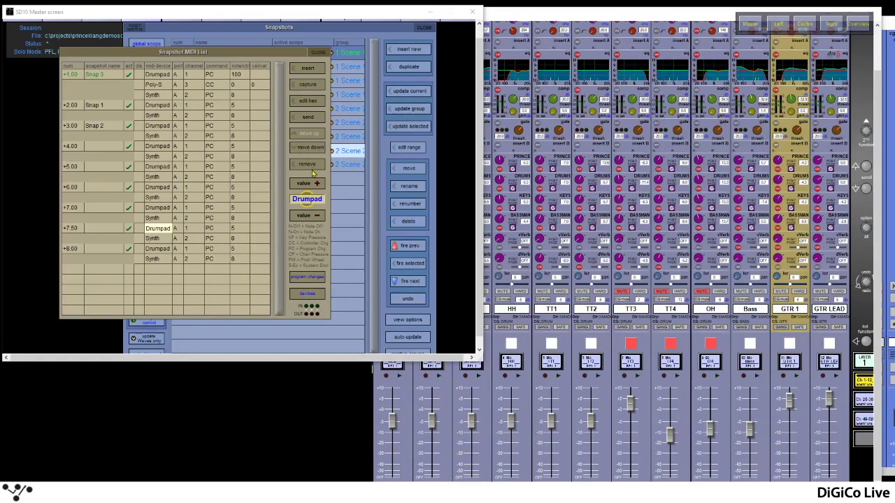
drag(283, 57, 299, 59)
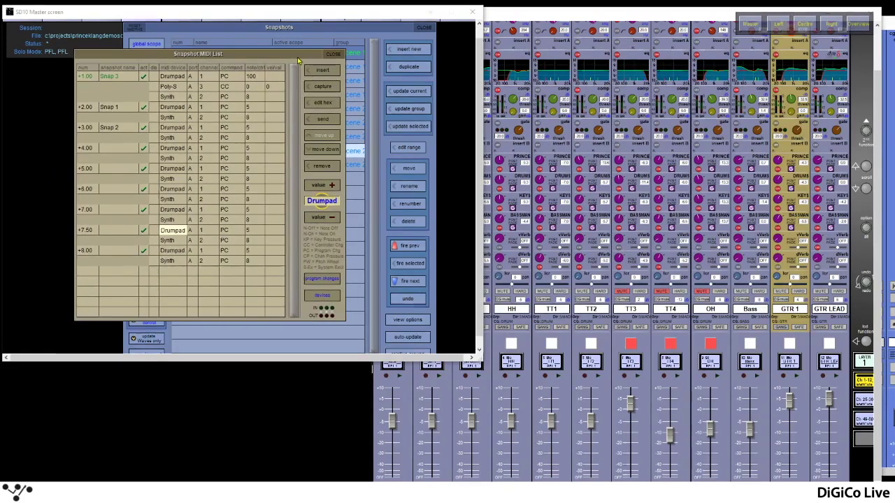
click(332, 55)
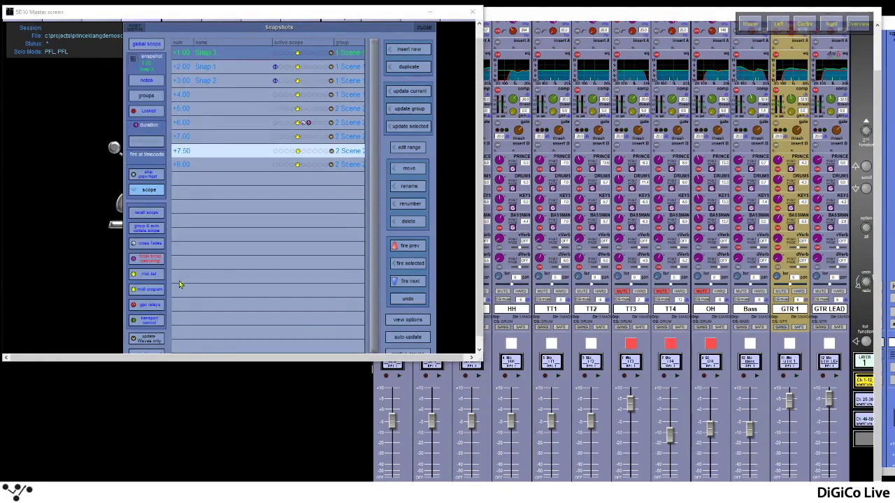
Activate GPO relays 1 to 4 for snapshot 7.50 and check the relay setting in the Global Snapshot Scope
click(150, 306)
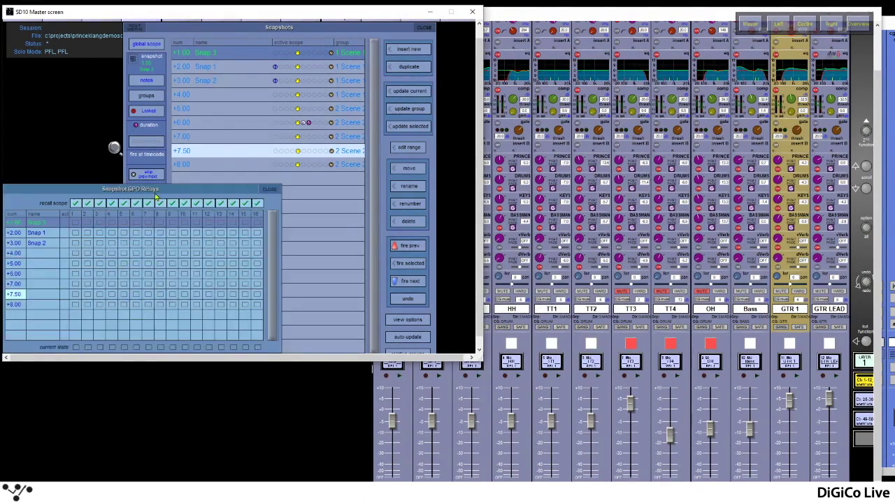
drag(159, 189, 266, 125)
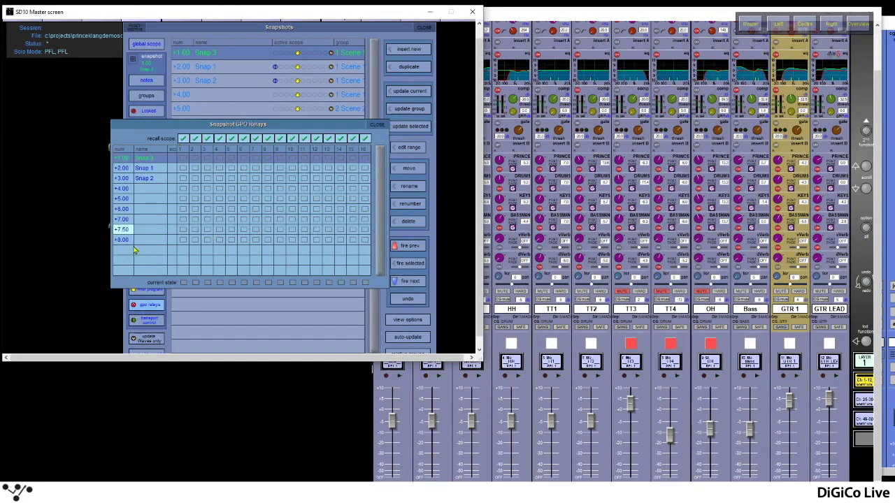
click(183, 230)
click(196, 231)
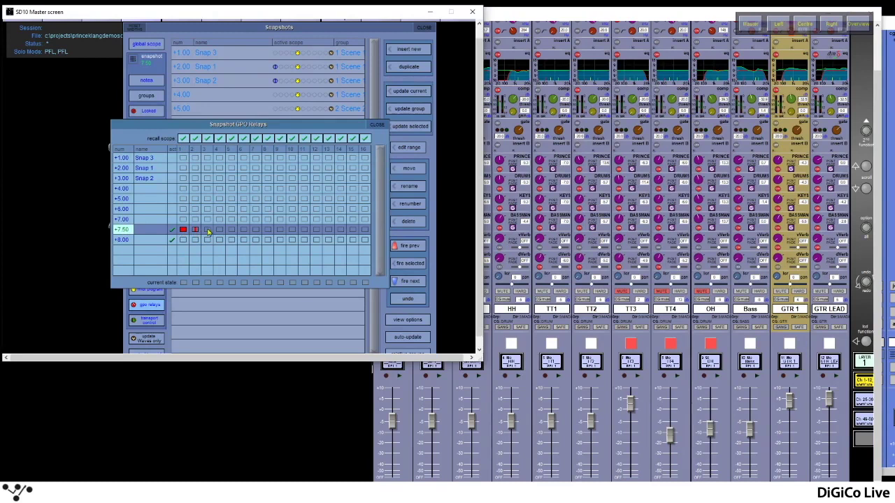
click(219, 230)
click(147, 45)
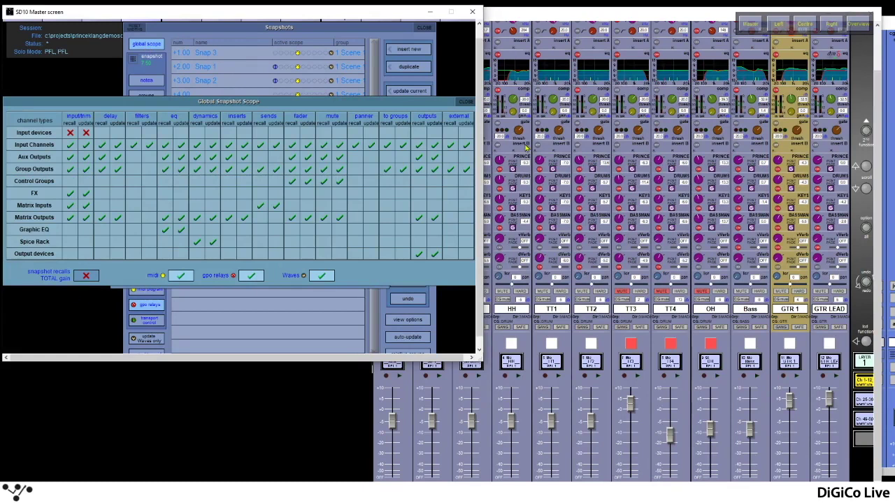
click(147, 44)
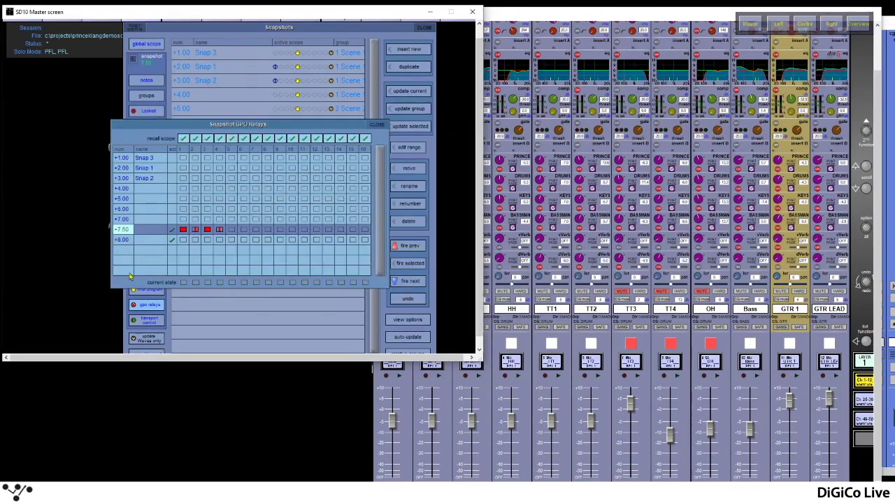
Activate GPO relays 5 and 6 for snapshot 7.50 and fire the previous snapshot
click(231, 230)
click(242, 230)
click(417, 247)
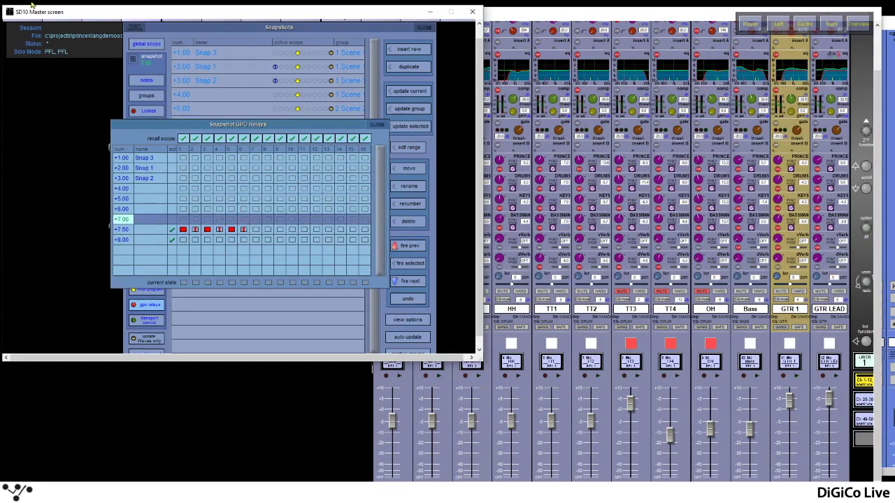
Open the system's GPIO Relays window alongside the snapshot relays
mouse_move(128, 25)
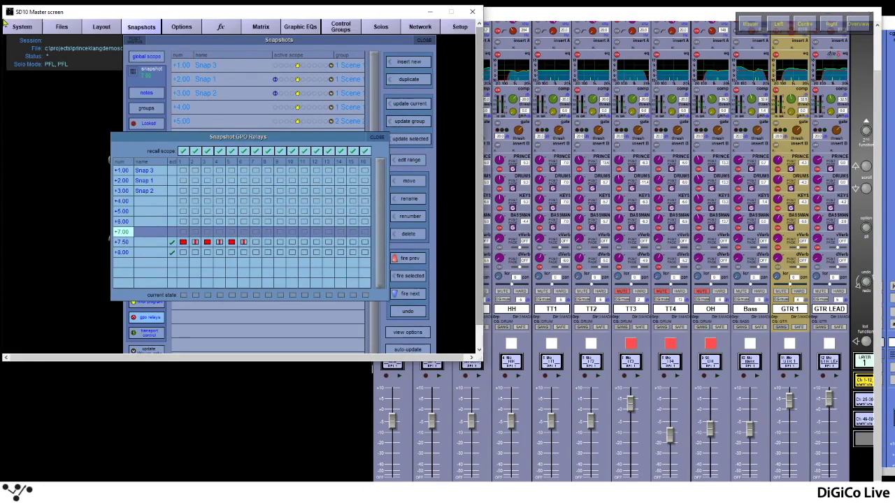
click(23, 27)
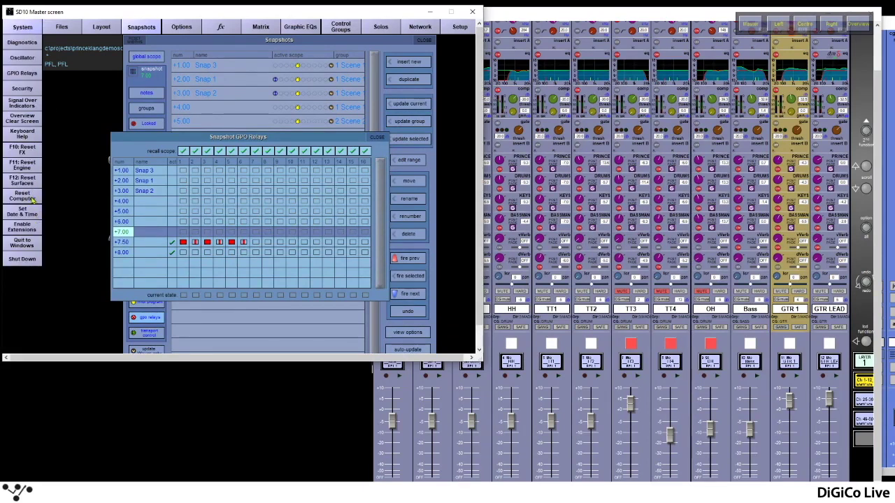
click(31, 71)
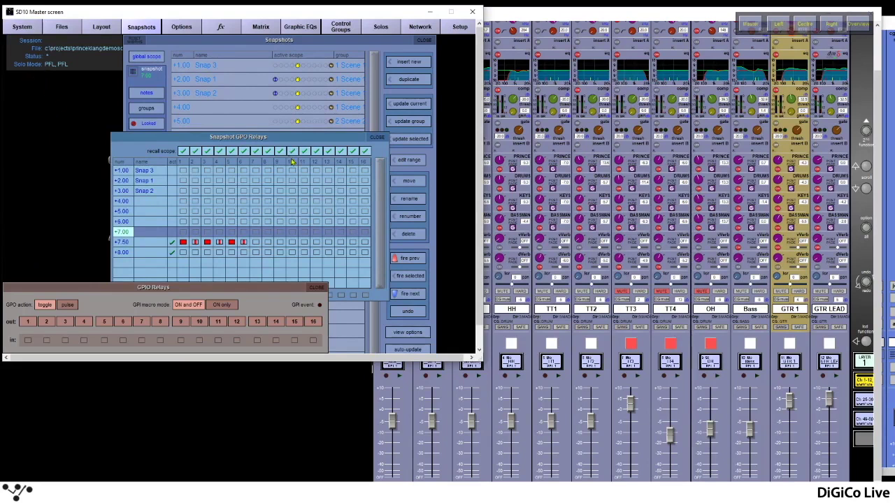
Uncover the snapshot list, fire back to snapshot 6.00 and forward to 7.50, and check the relay outputs in the GPIO Relays window
drag(282, 139, 194, 54)
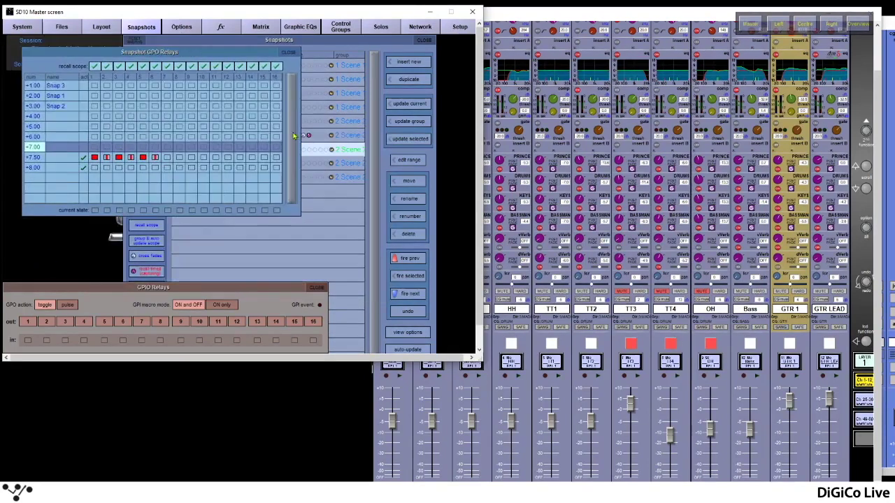
click(410, 258)
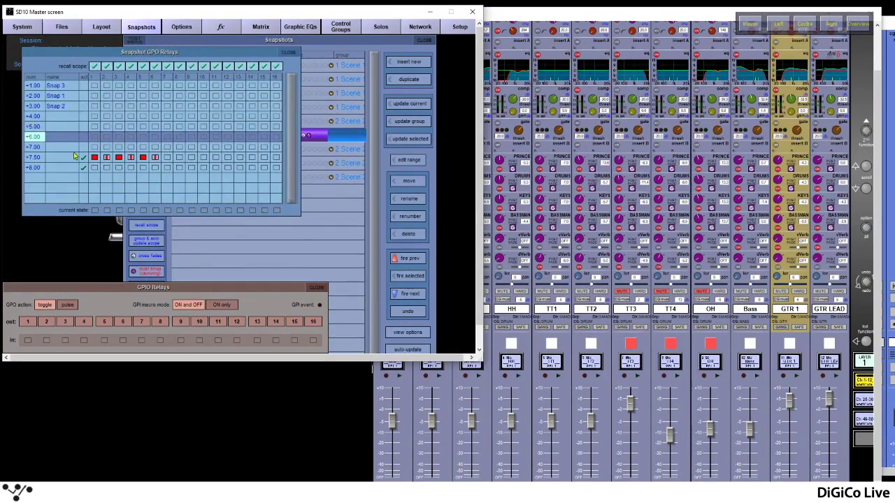
mouse_move(236, 62)
mouse_down()
mouse_move(236, 192)
mouse_move(221, 65)
mouse_up()
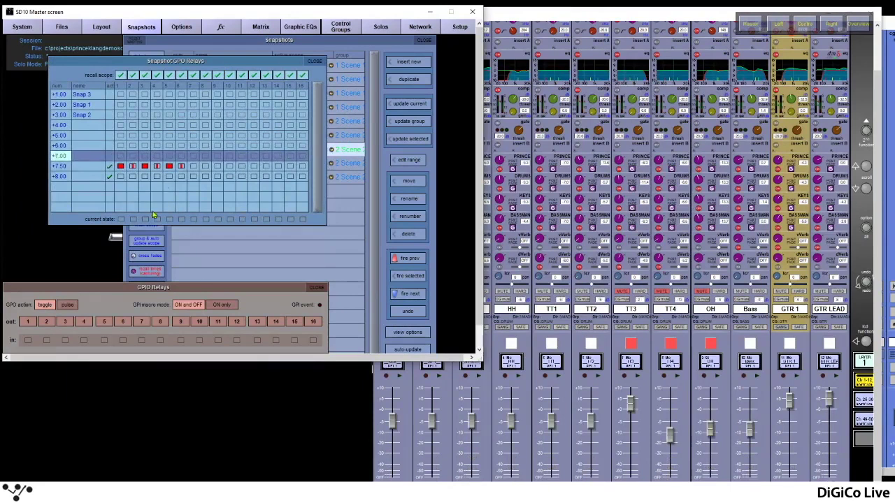
click(415, 297)
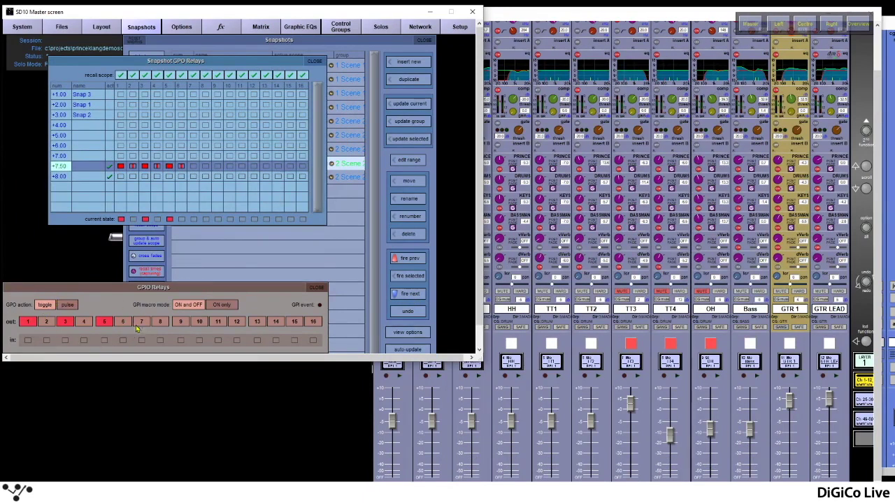
drag(99, 290, 115, 286)
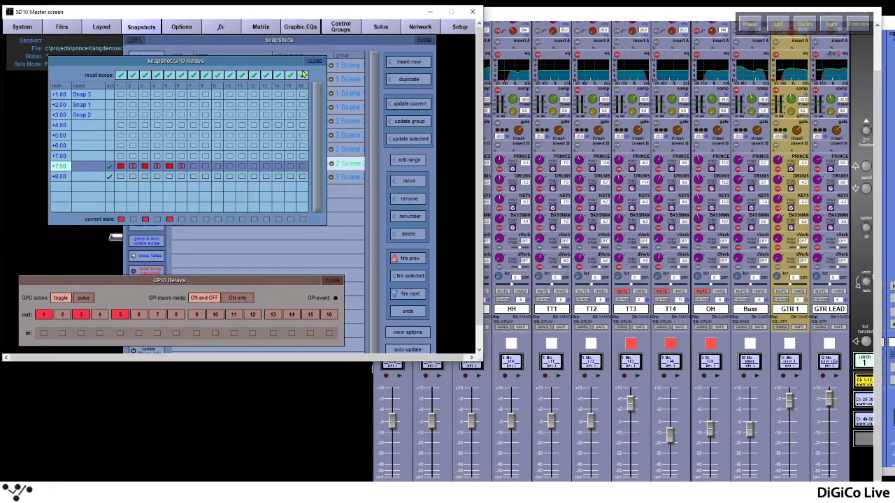
Close the Snapshot GPO Relays and GPIO Relays windows
click(312, 63)
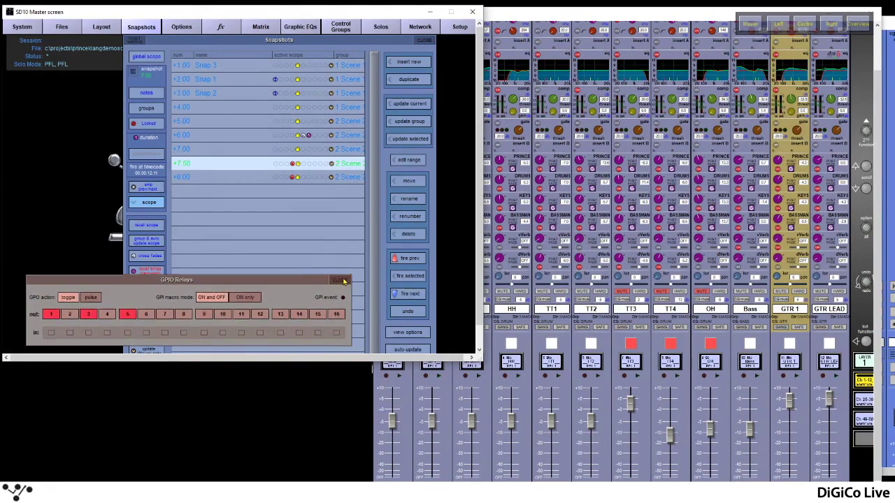
click(343, 281)
click(154, 321)
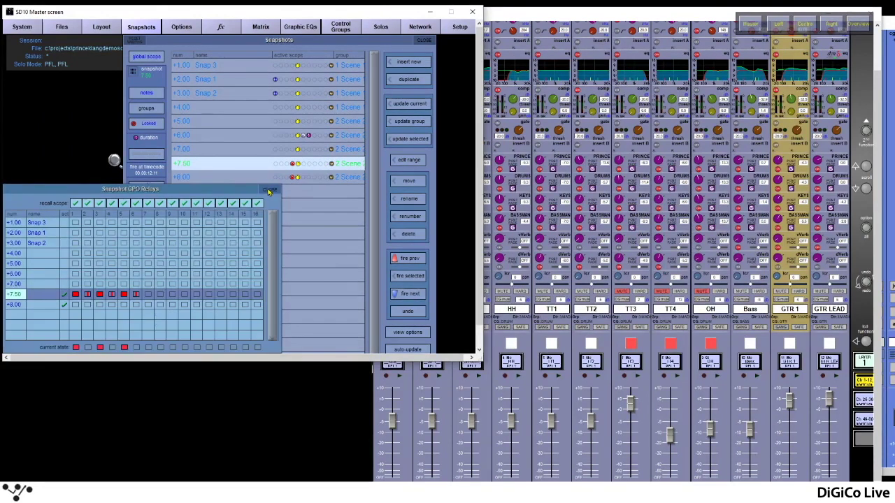
click(269, 191)
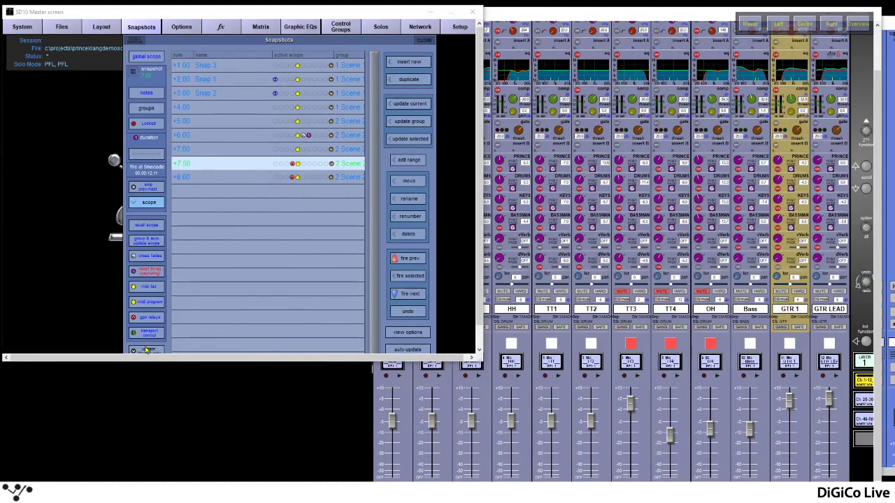
Open the Snapshot Transport Control window and reposition it over the snapshot list
click(148, 339)
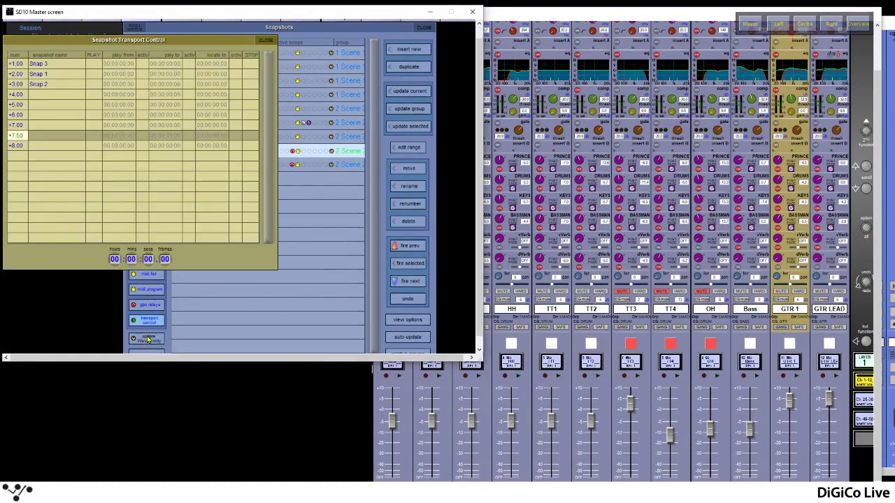
drag(187, 47, 269, 58)
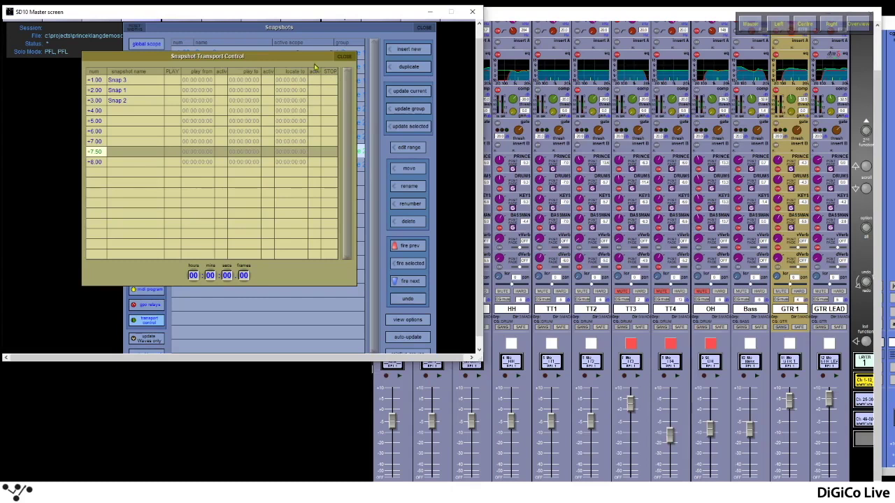
mouse_move(302, 58)
mouse_down()
mouse_move(281, 62)
mouse_move(299, 66)
mouse_up()
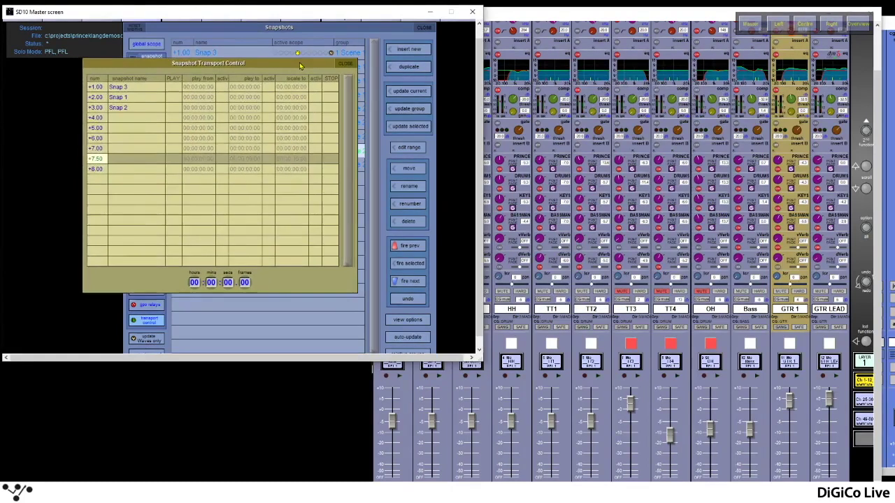